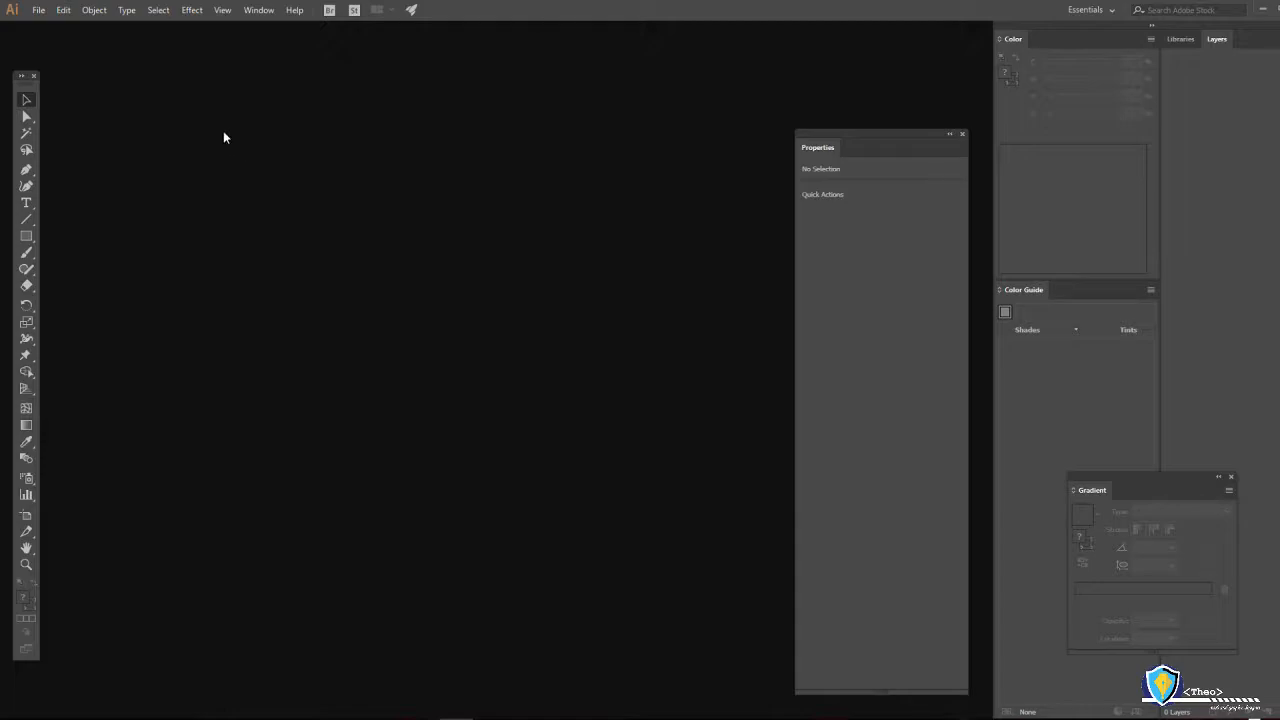
Start a new document and look through the recent document presets.
{"action": "left_click", "coordinate": [44, 15]}
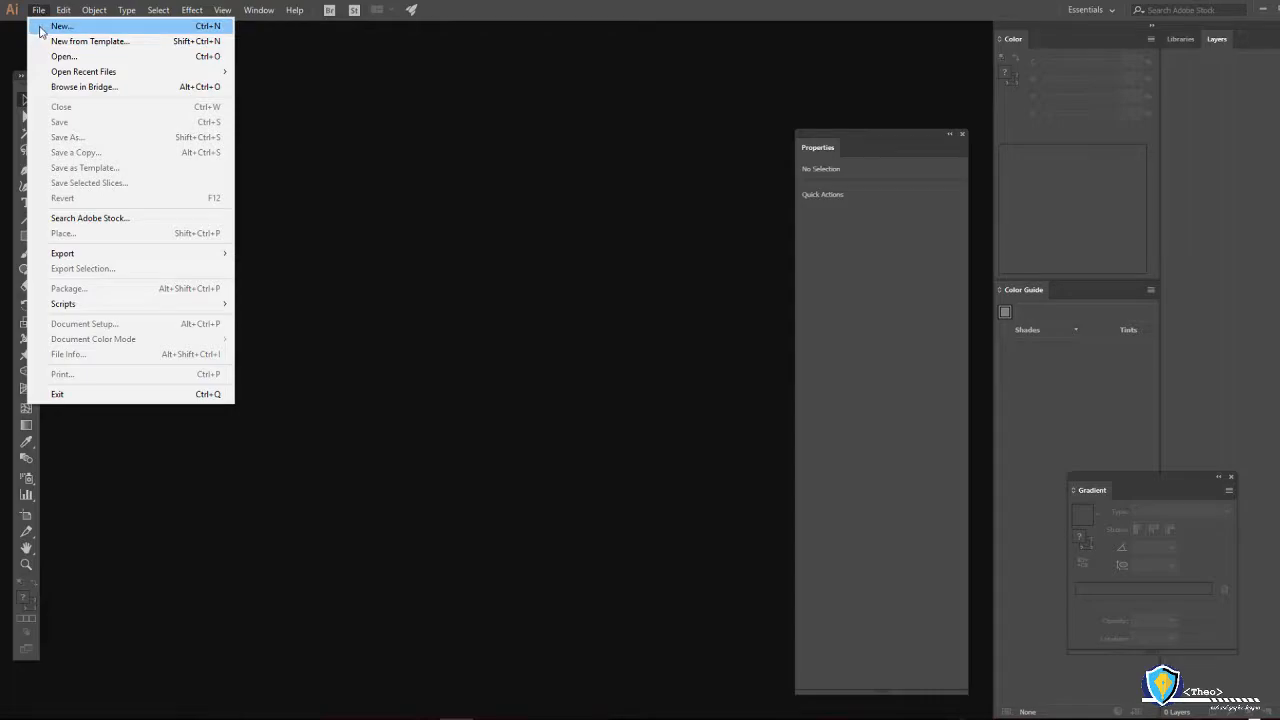
{"action": "left_click", "coordinate": [157, 34]}
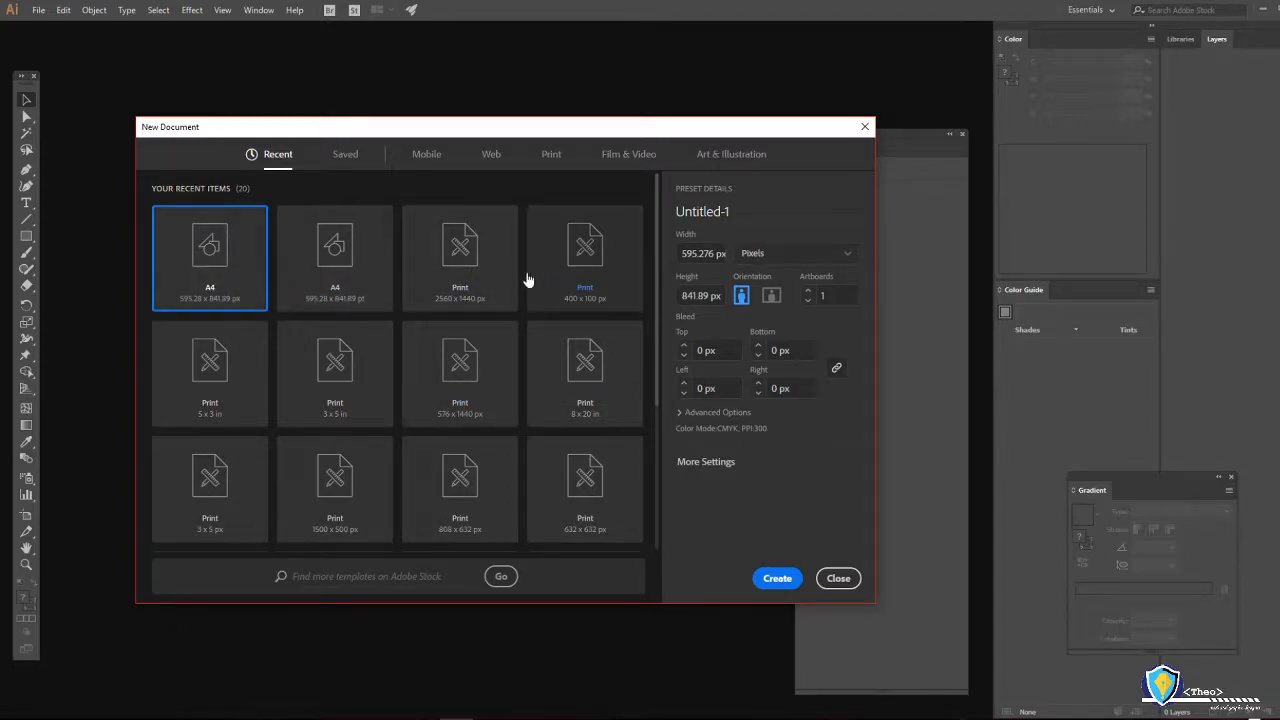
{"action": "scroll", "coordinate": [335, 365], "scroll_direction": "down", "scroll_amount": 2}
{"action": "scroll", "coordinate": [335, 365], "scroll_direction": "up", "scroll_amount": 3}
Examine the blank presets and templates offered for Mobile and Web documents.
{"action": "left_click", "coordinate": [427, 155]}
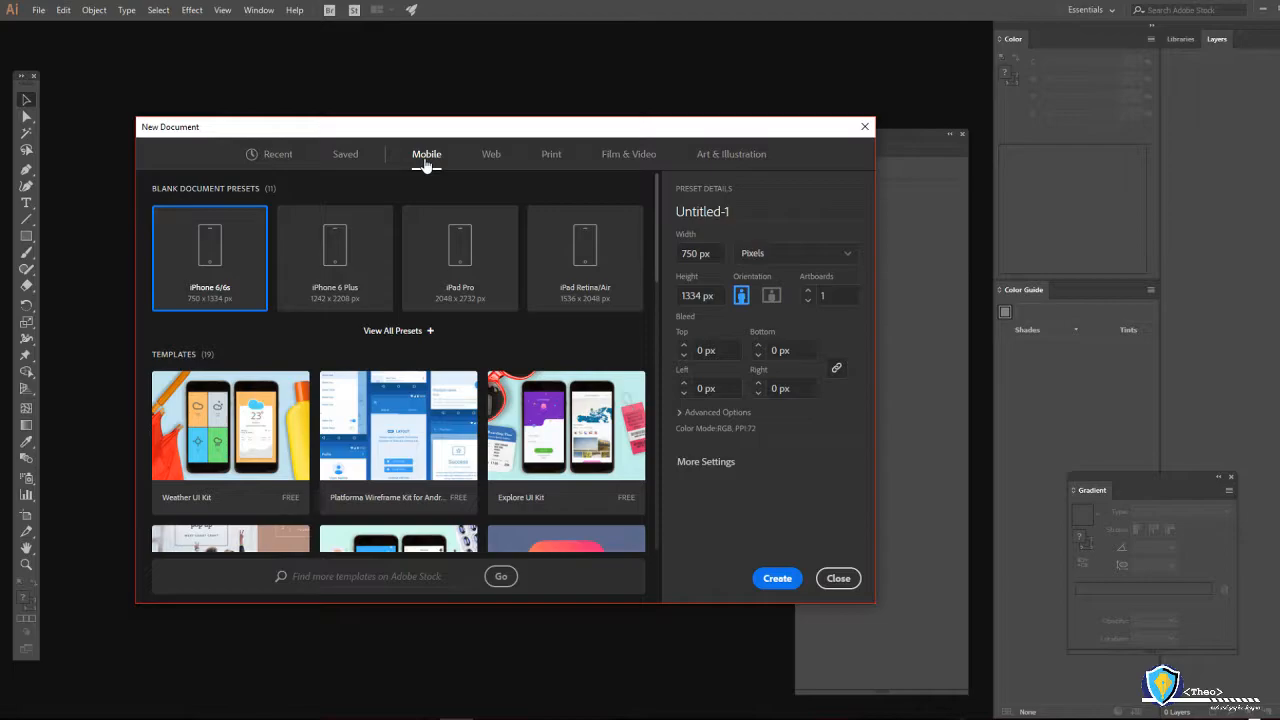
{"action": "scroll", "coordinate": [369, 305], "scroll_direction": "down", "scroll_amount": 8}
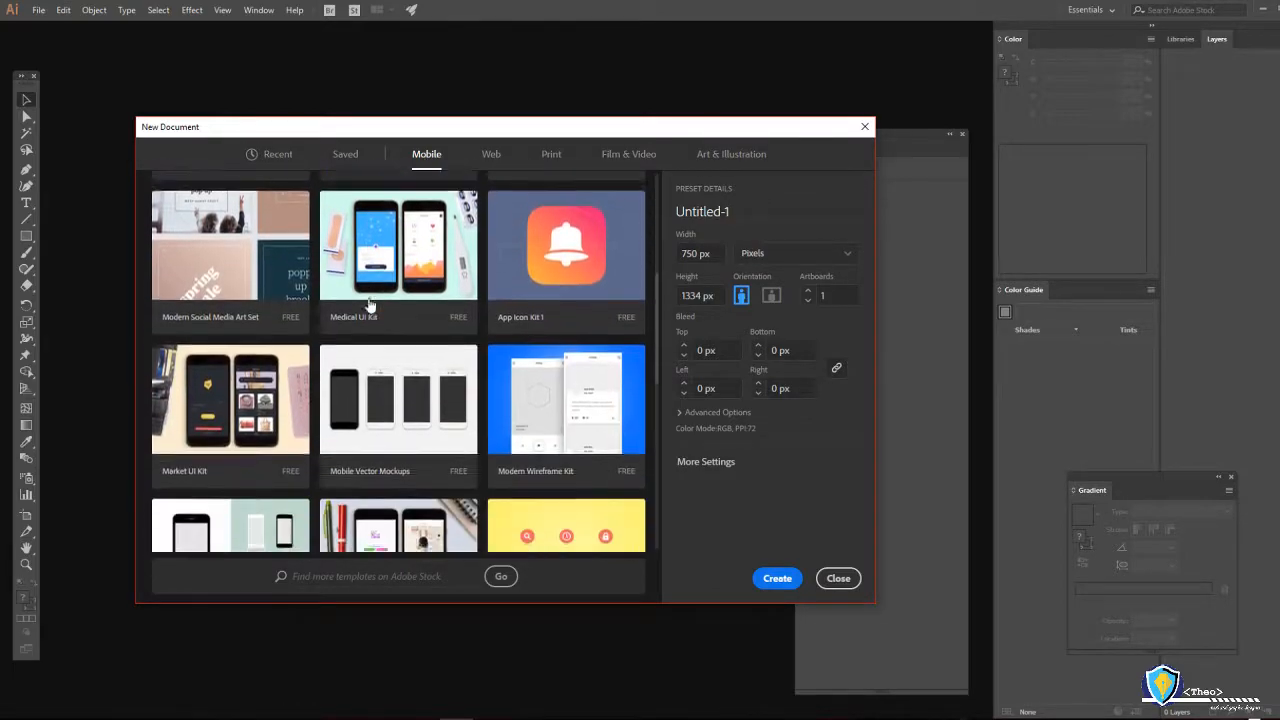
{"action": "scroll", "coordinate": [369, 305], "scroll_direction": "down", "scroll_amount": 5}
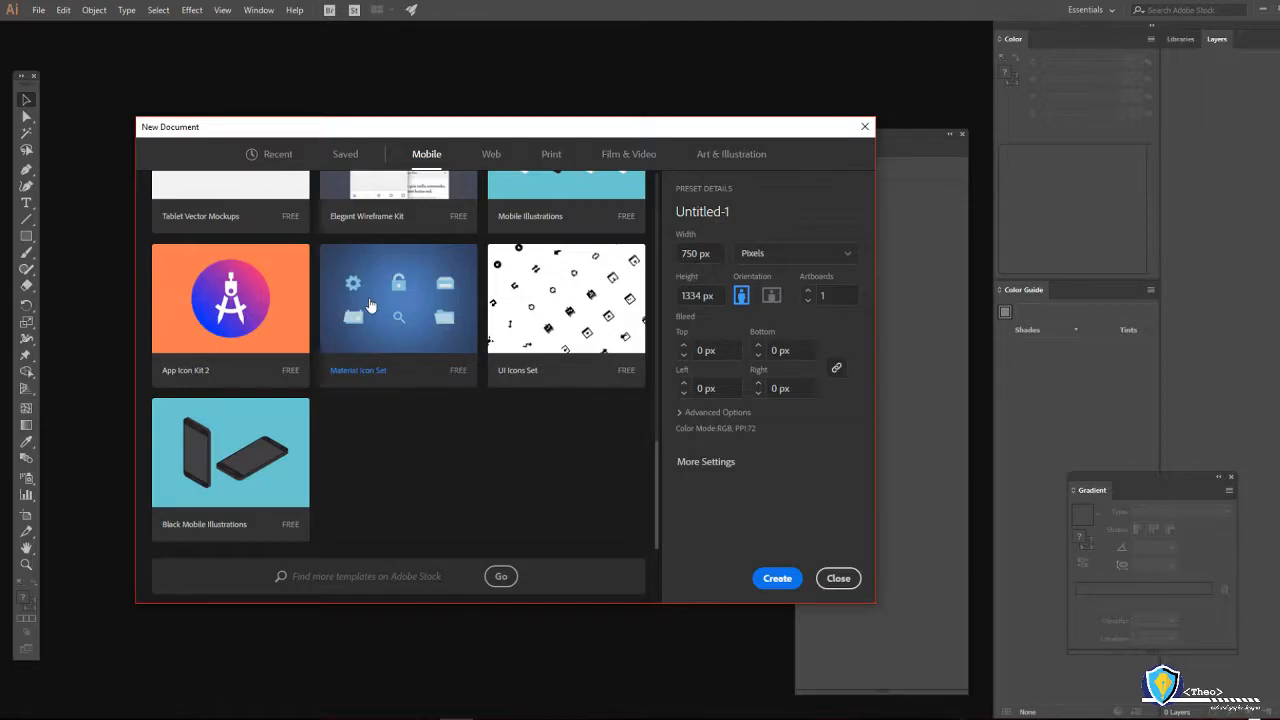
{"action": "scroll", "coordinate": [369, 305], "scroll_direction": "up", "scroll_amount": 13}
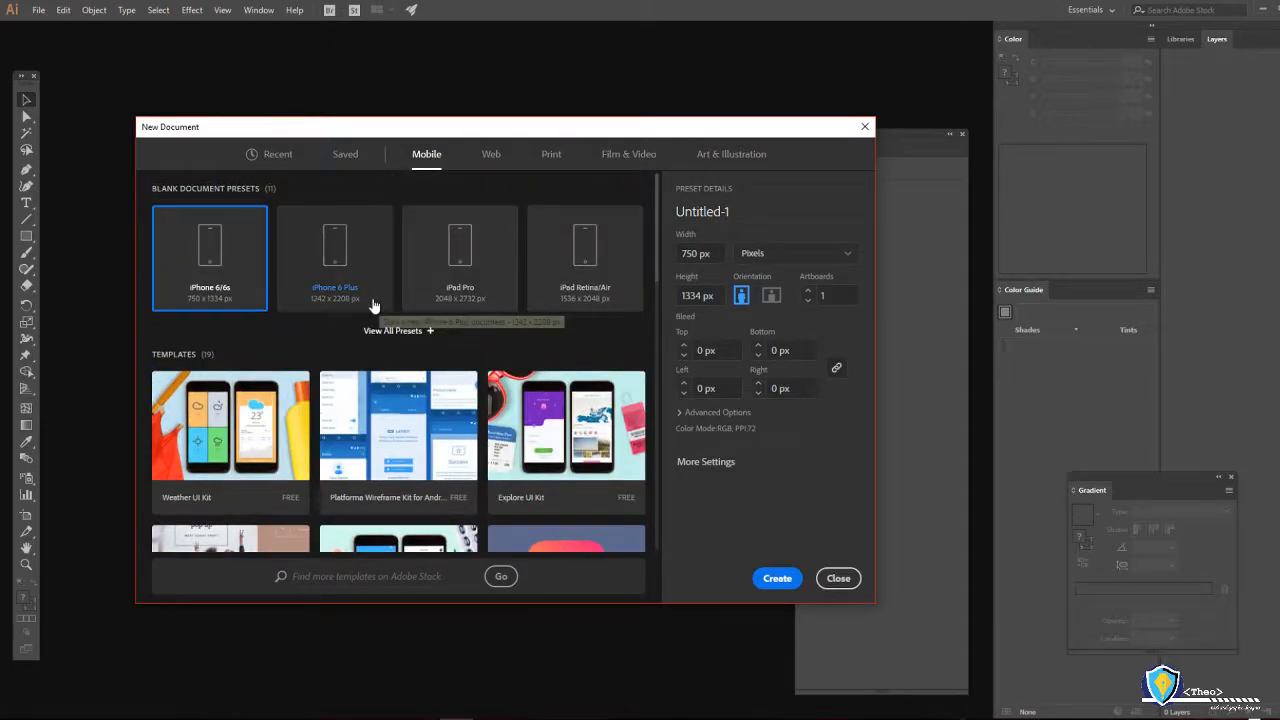
{"action": "left_click", "coordinate": [496, 158]}
{"action": "scroll", "coordinate": [475, 213], "scroll_direction": "down", "scroll_amount": 4}
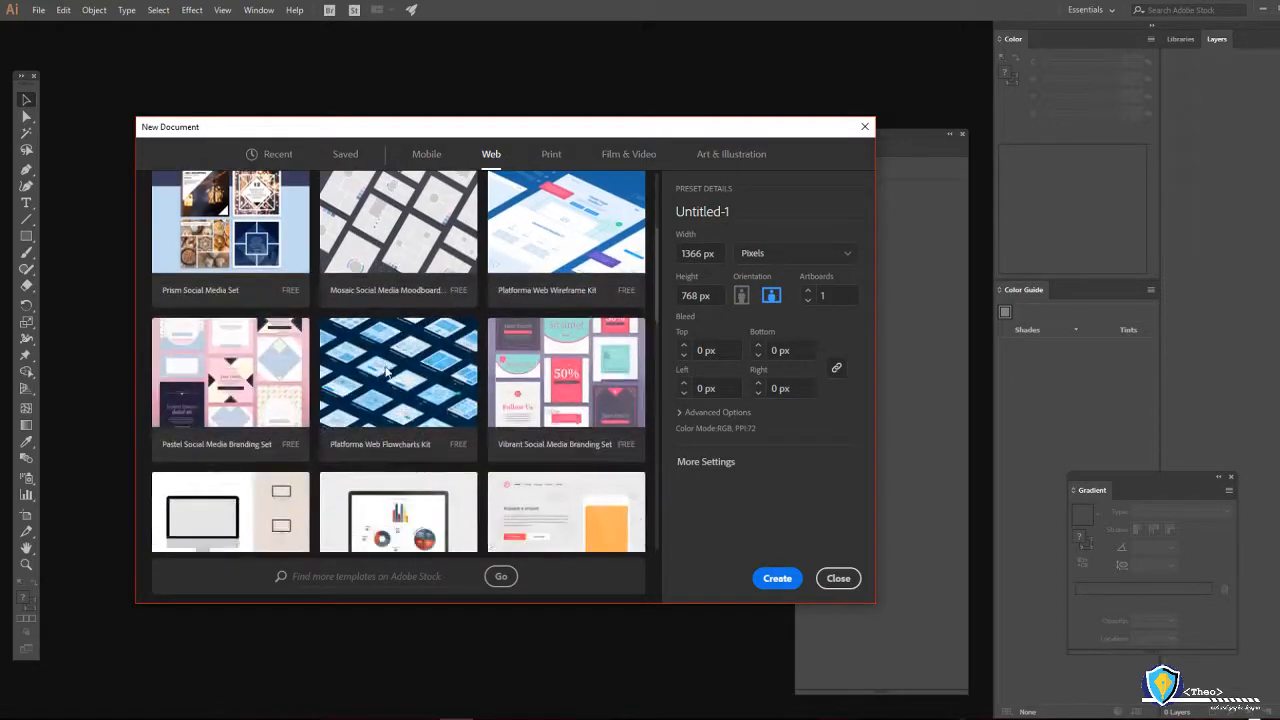
{"action": "scroll", "coordinate": [389, 371], "scroll_direction": "up", "scroll_amount": 1}
{"action": "scroll", "coordinate": [389, 371], "scroll_direction": "down", "scroll_amount": 1}
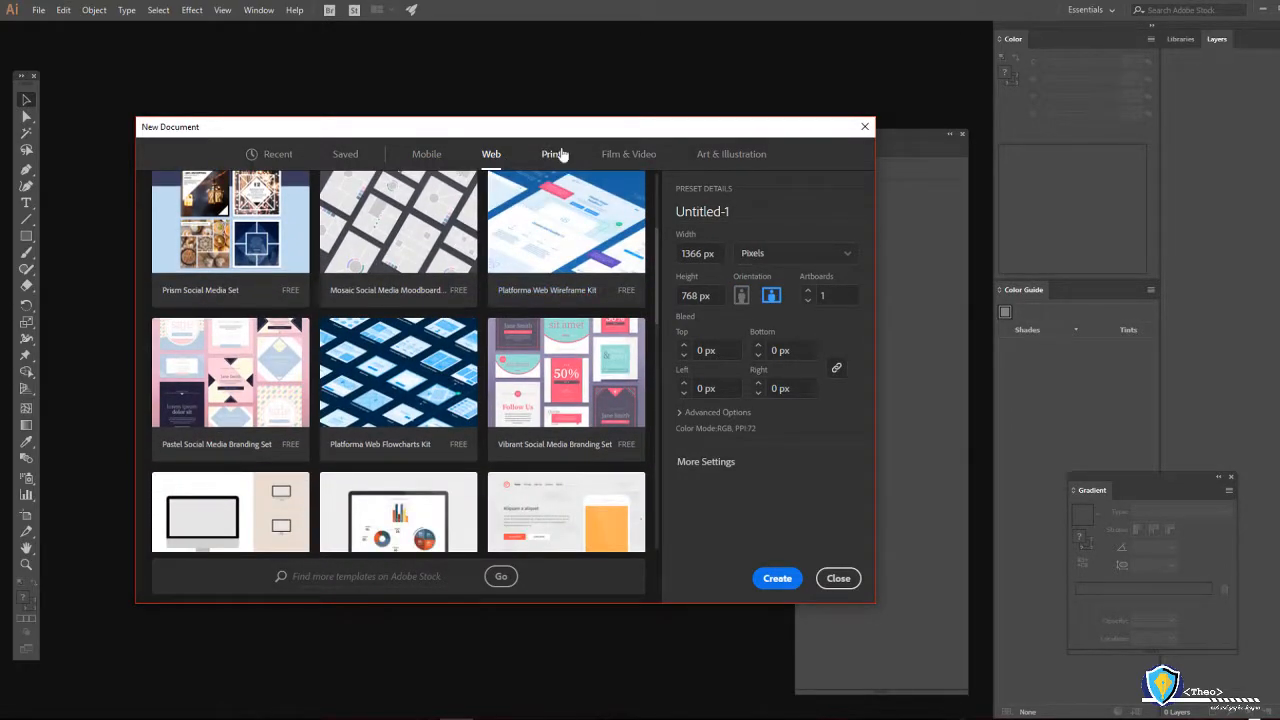
Examine the presets and templates offered for Print, Film & Video, and Art & Illustration documents.
{"action": "left_click", "coordinate": [555, 155]}
{"action": "scroll", "coordinate": [507, 311], "scroll_direction": "down", "scroll_amount": 5}
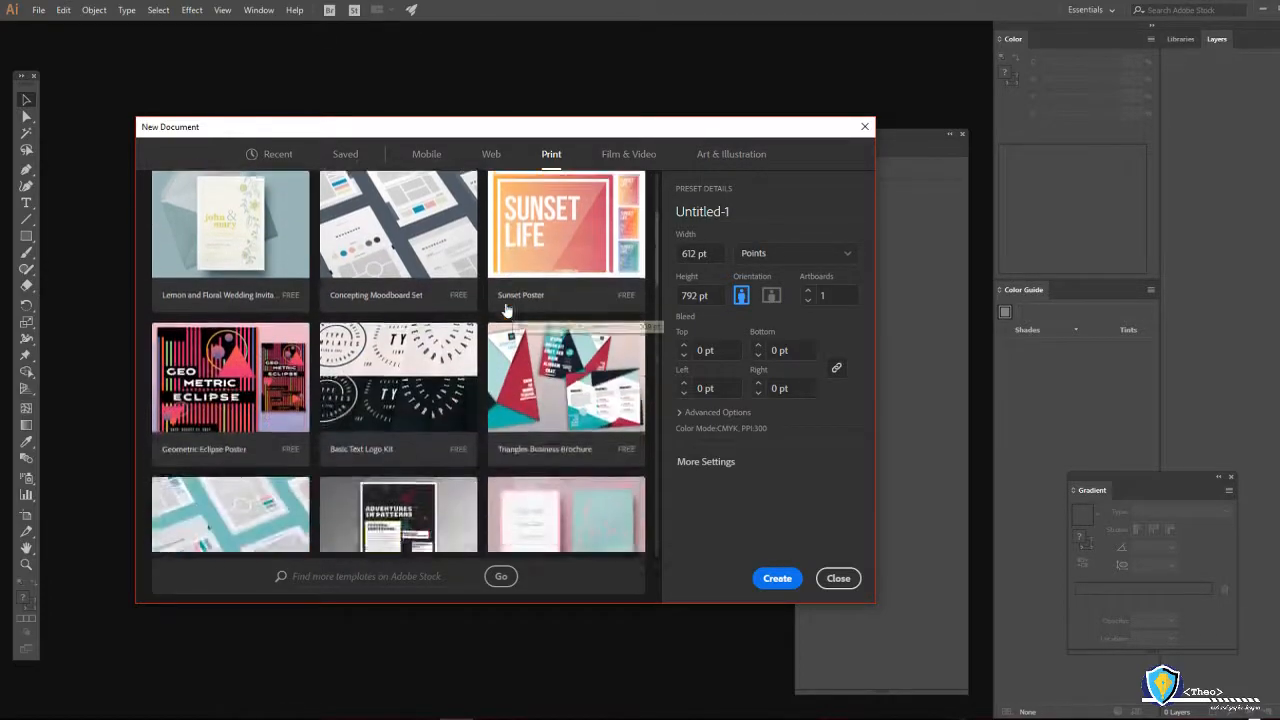
{"action": "left_click", "coordinate": [617, 157]}
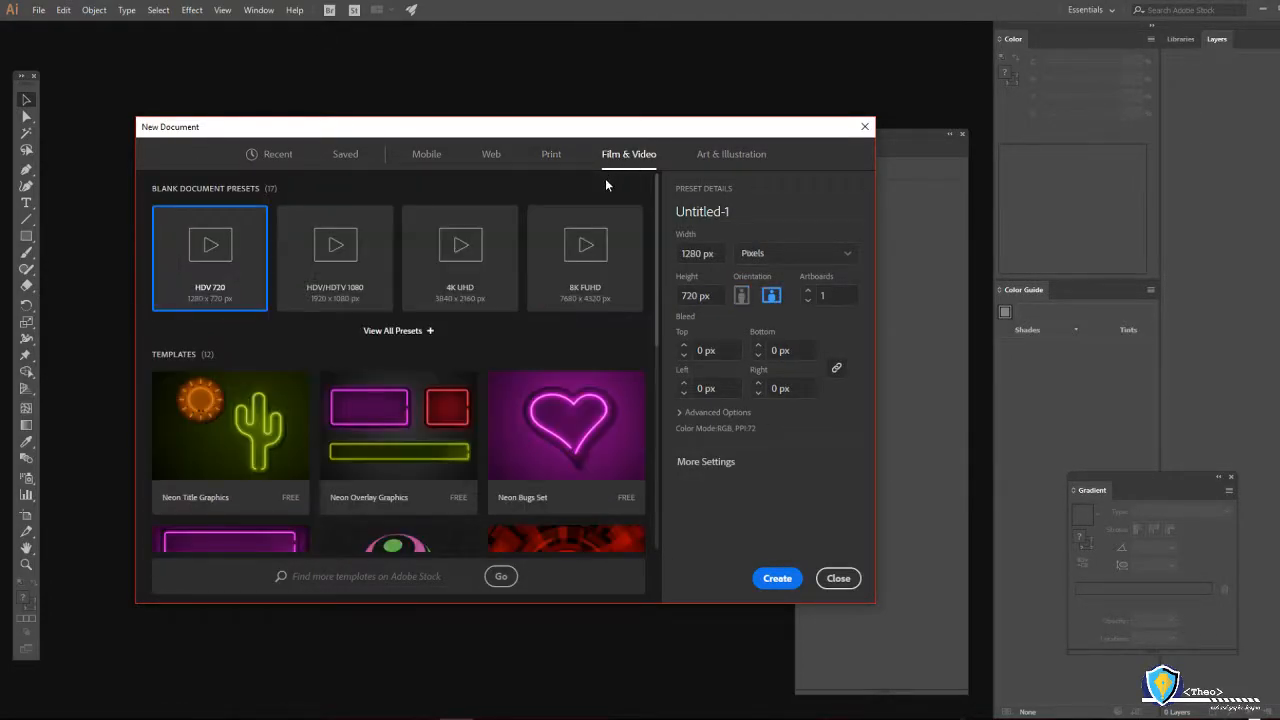
{"action": "left_click", "coordinate": [703, 163]}
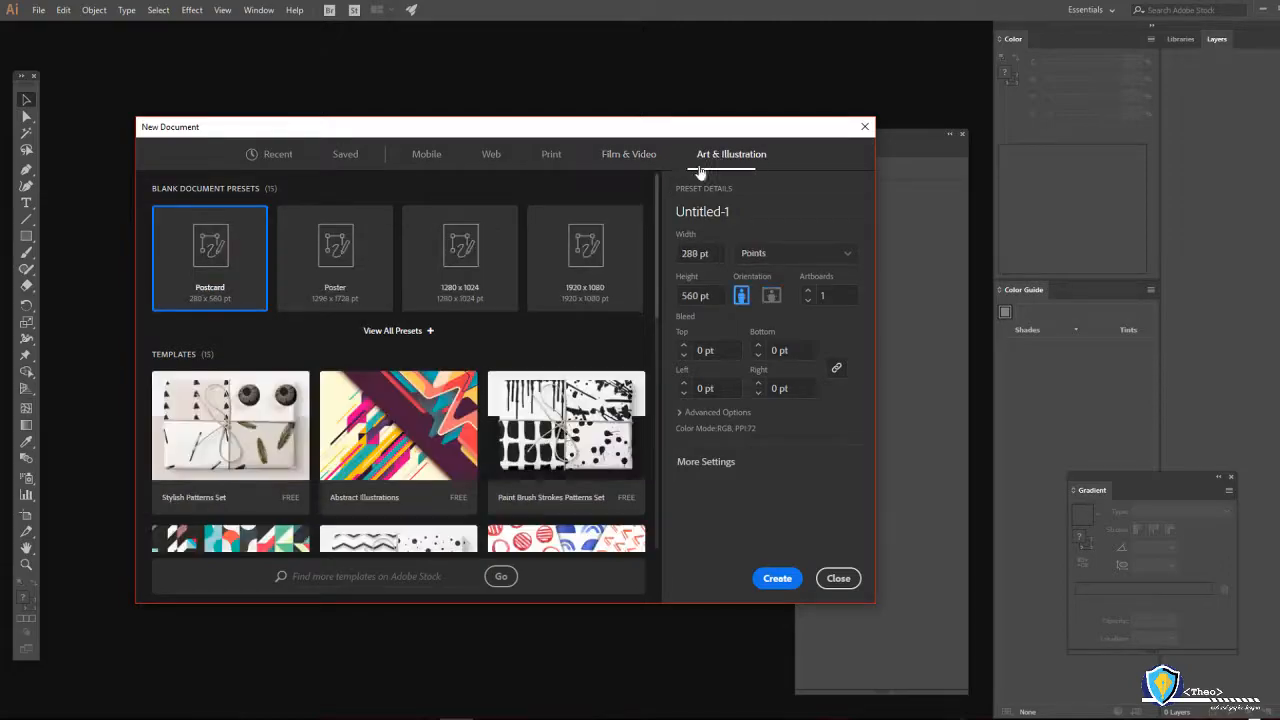
{"action": "scroll", "coordinate": [440, 295], "scroll_direction": "down", "scroll_amount": 3}
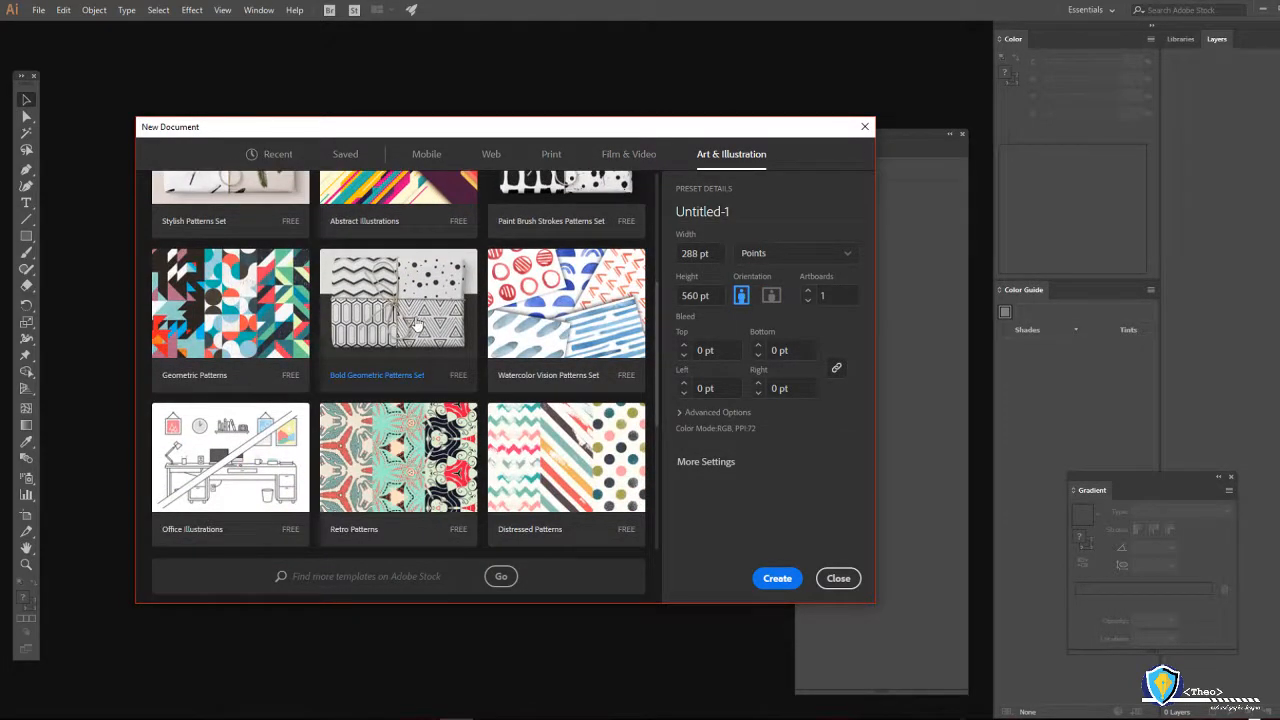
{"action": "scroll", "coordinate": [415, 323], "scroll_direction": "up", "scroll_amount": 5}
Choose the recent A4 preset of 595.276 x 841.89 px, with Pixels as the unit.
{"action": "left_click", "coordinate": [282, 157]}
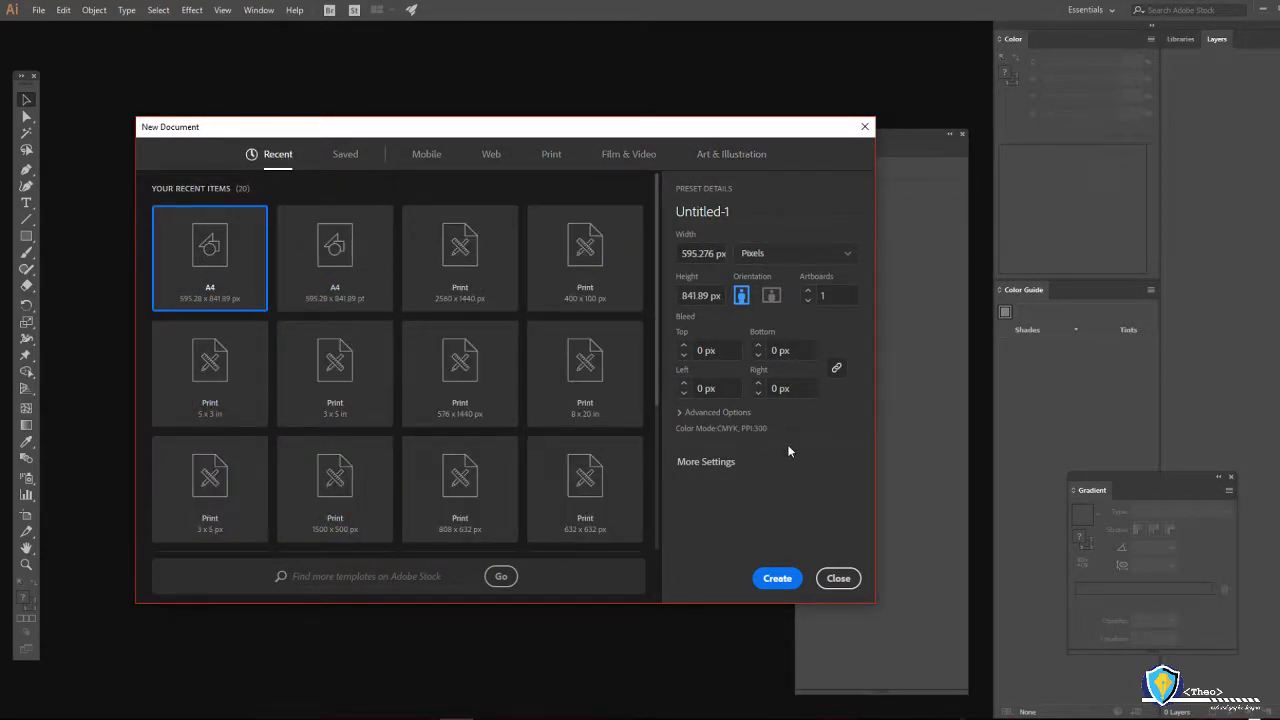
{"action": "left_click", "coordinate": [743, 213]}
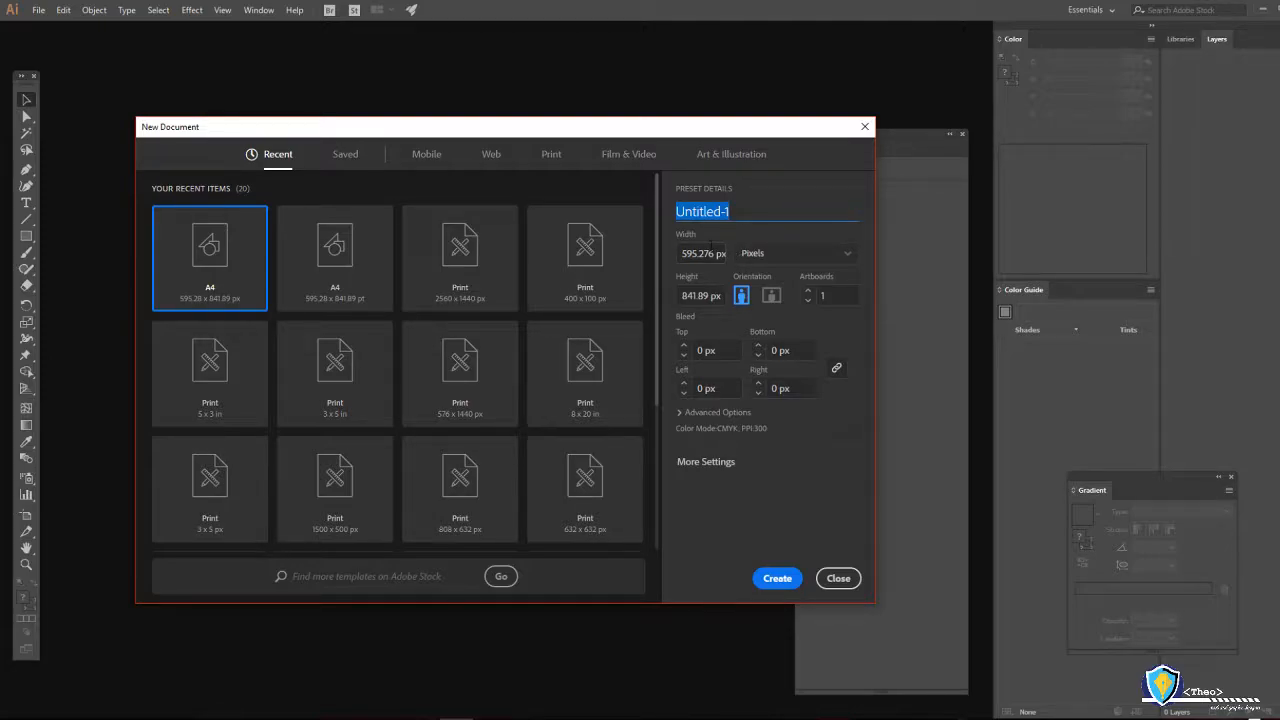
{"action": "left_click", "coordinate": [706, 296]}
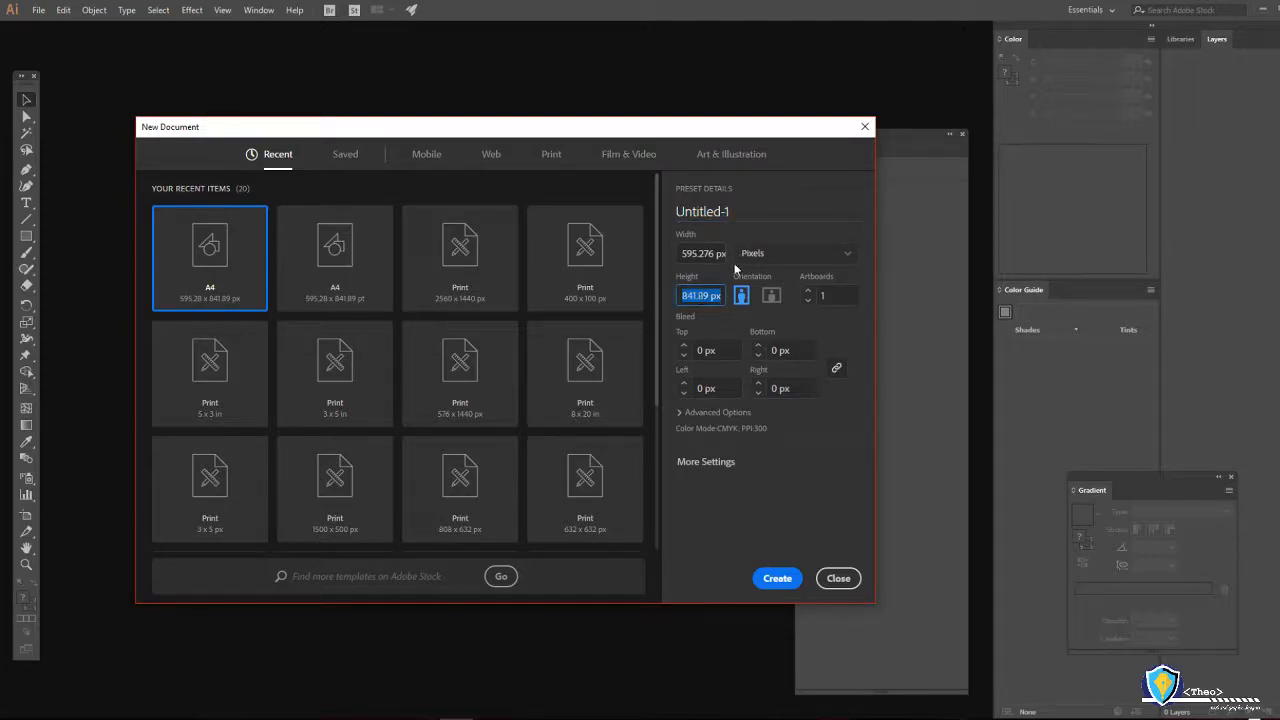
{"action": "left_click", "coordinate": [772, 256]}
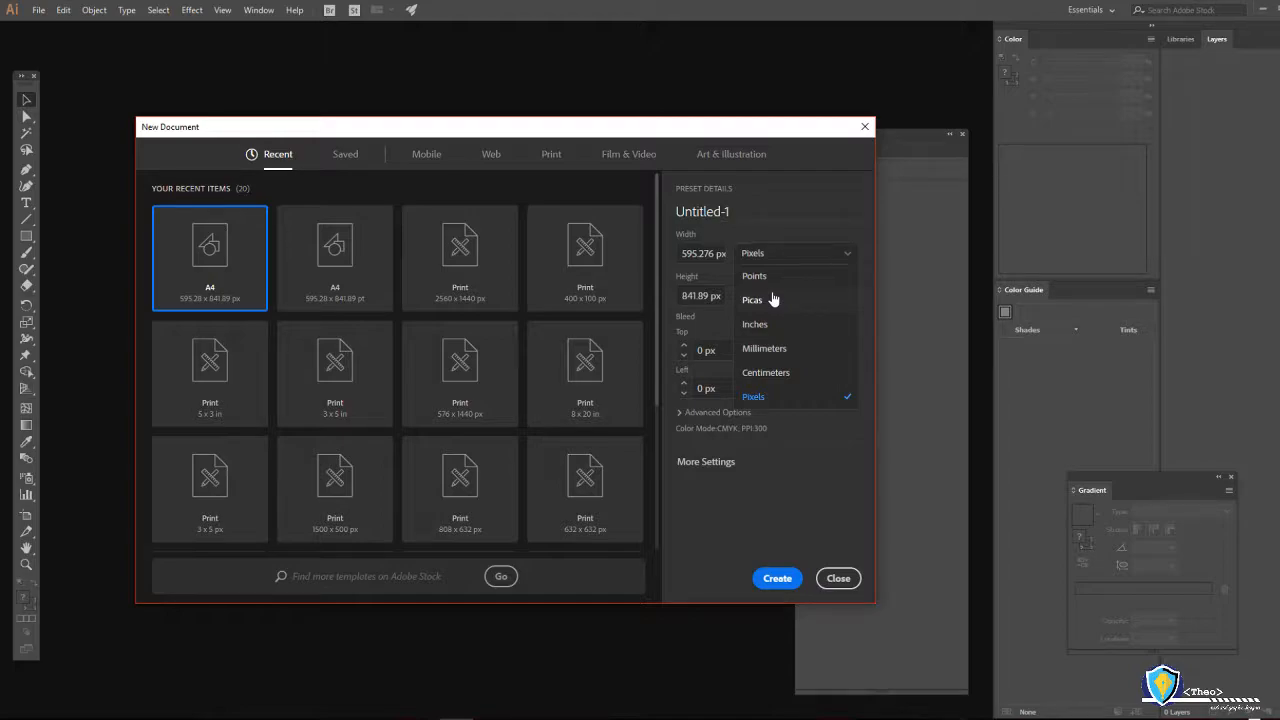
{"action": "left_click", "coordinate": [766, 395]}
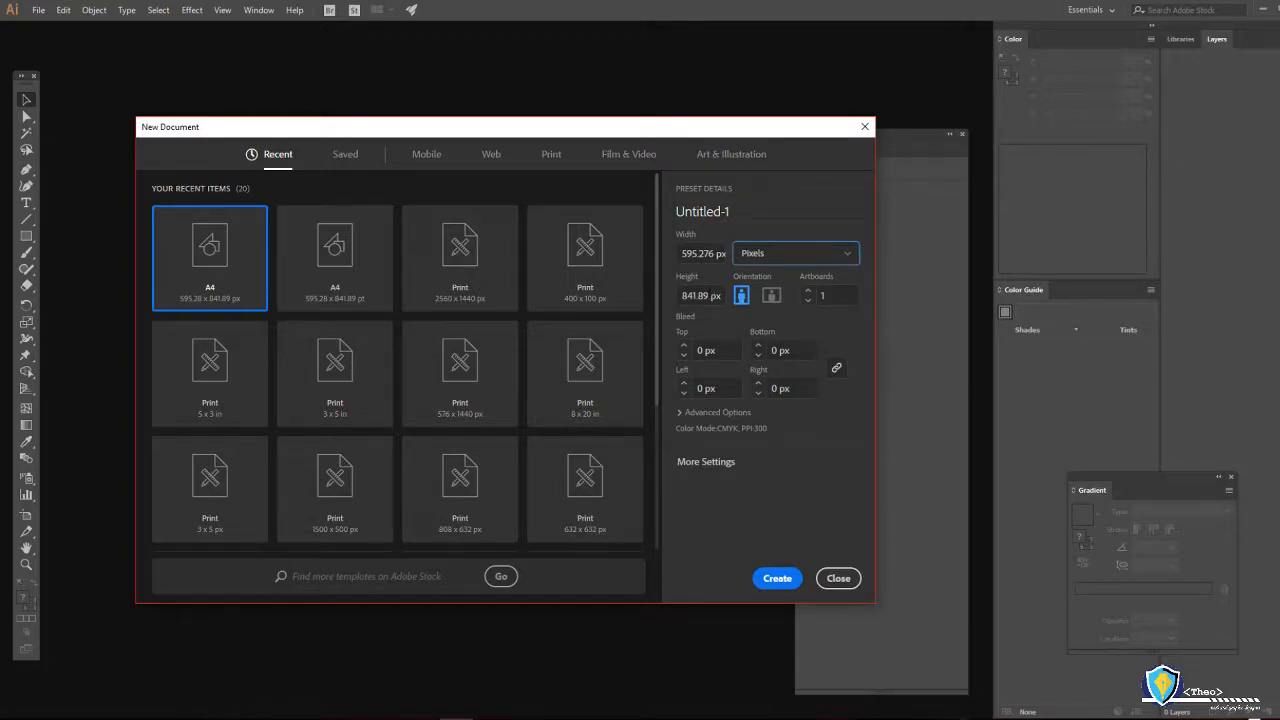
Create the document in portrait orientation with one artboard, and postpone the program update.
{"action": "left_click", "coordinate": [771, 295]}
{"action": "left_click", "coordinate": [742, 296]}
{"action": "left_click", "coordinate": [815, 299]}
{"action": "left_click", "coordinate": [846, 312]}
{"action": "left_click", "coordinate": [775, 580]}
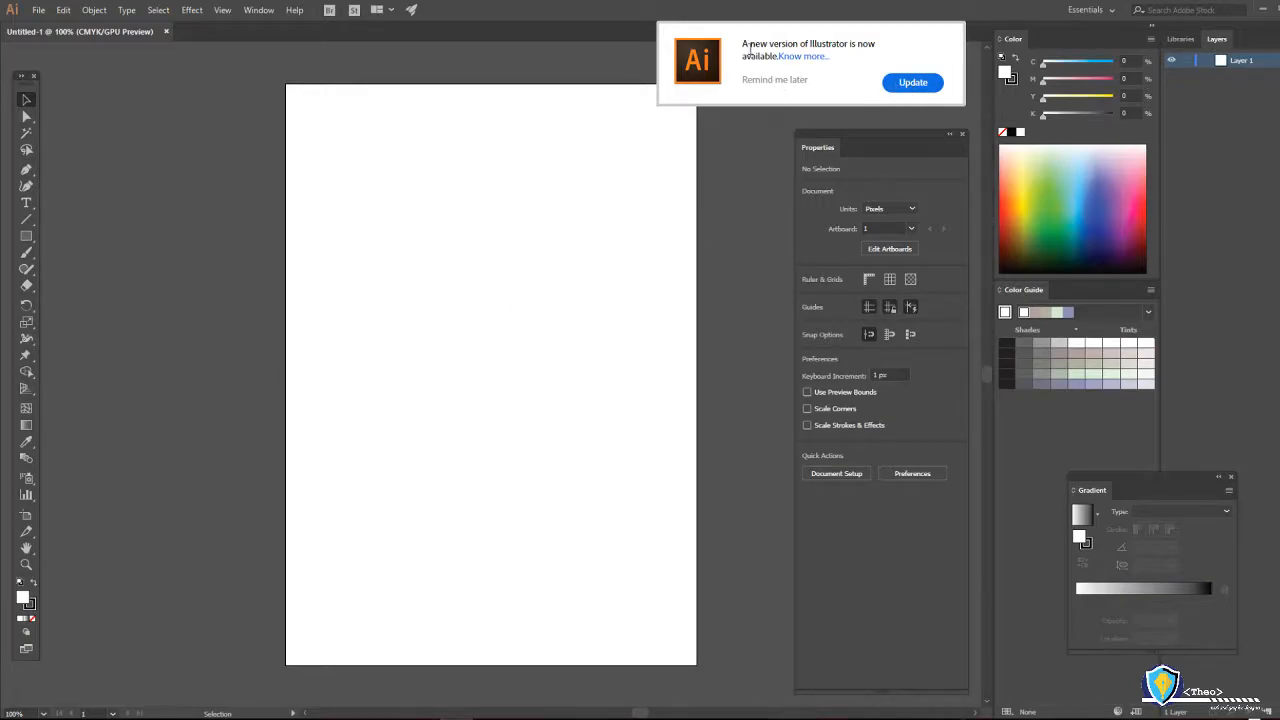
{"action": "left_click", "coordinate": [776, 80]}
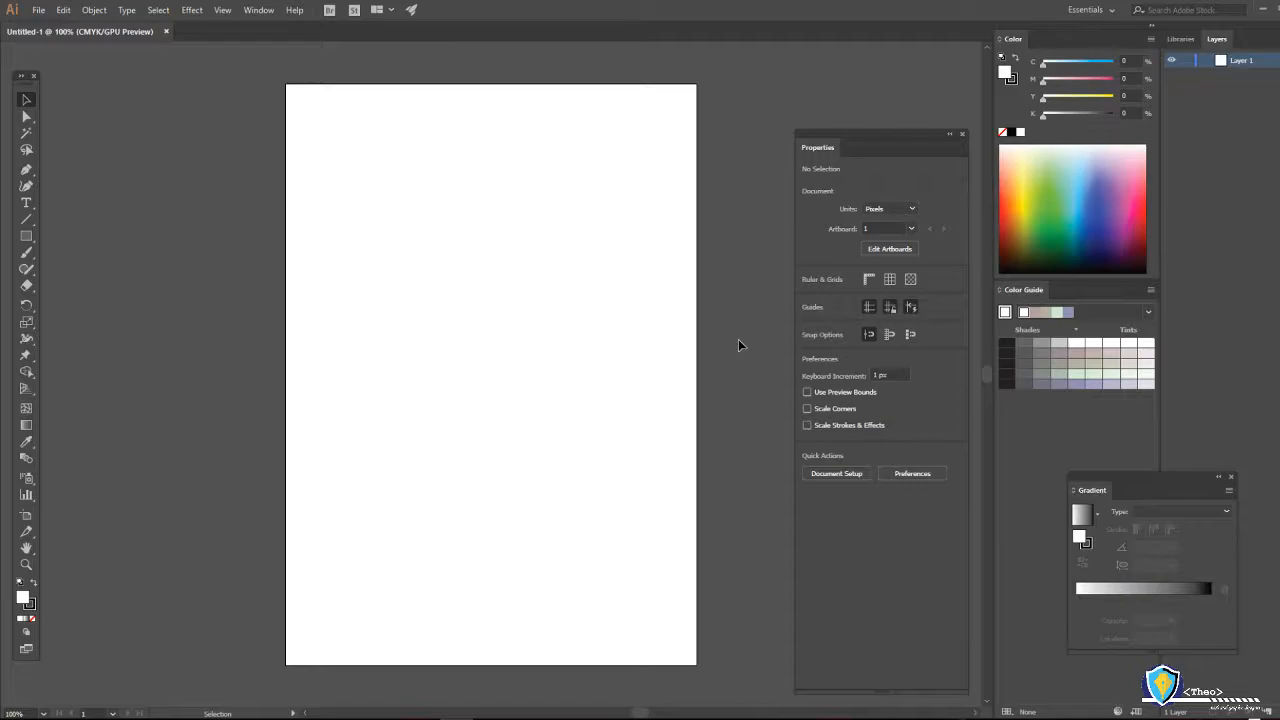
{"action": "left_click", "coordinate": [1214, 62]}
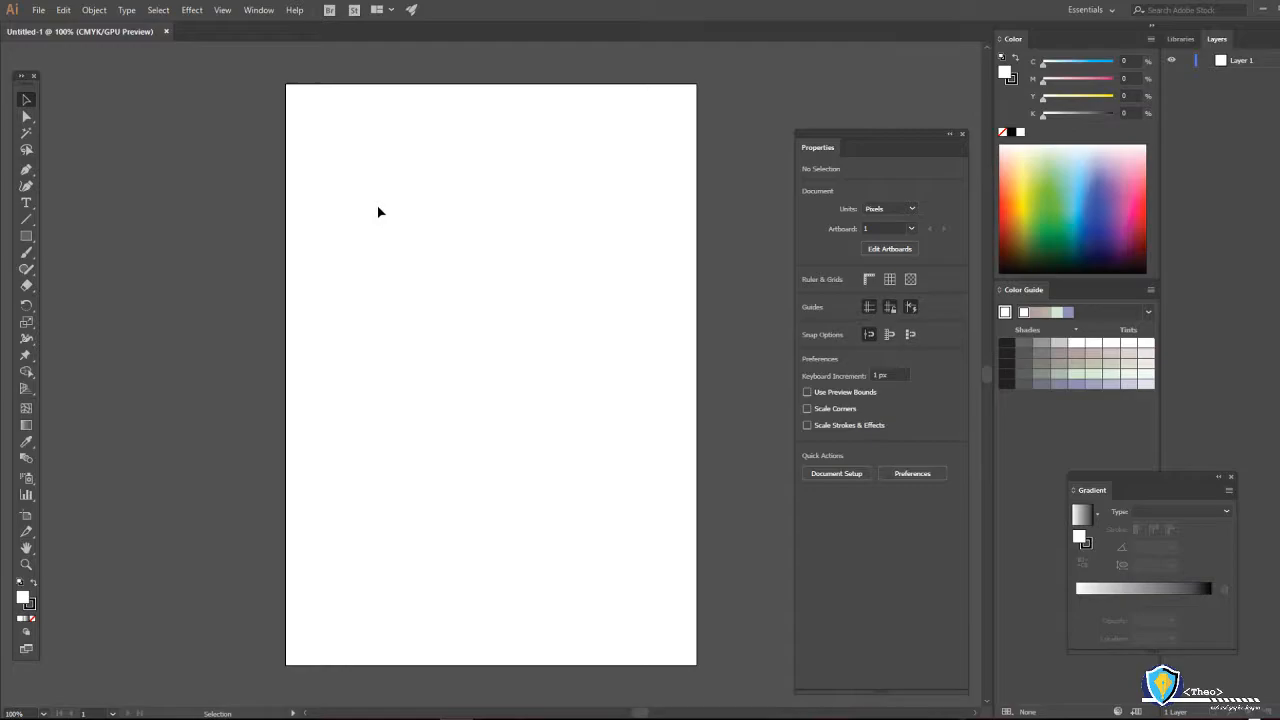
{"action": "scroll", "coordinate": [389, 272], "scroll_direction": "down", "scroll_amount": 1}
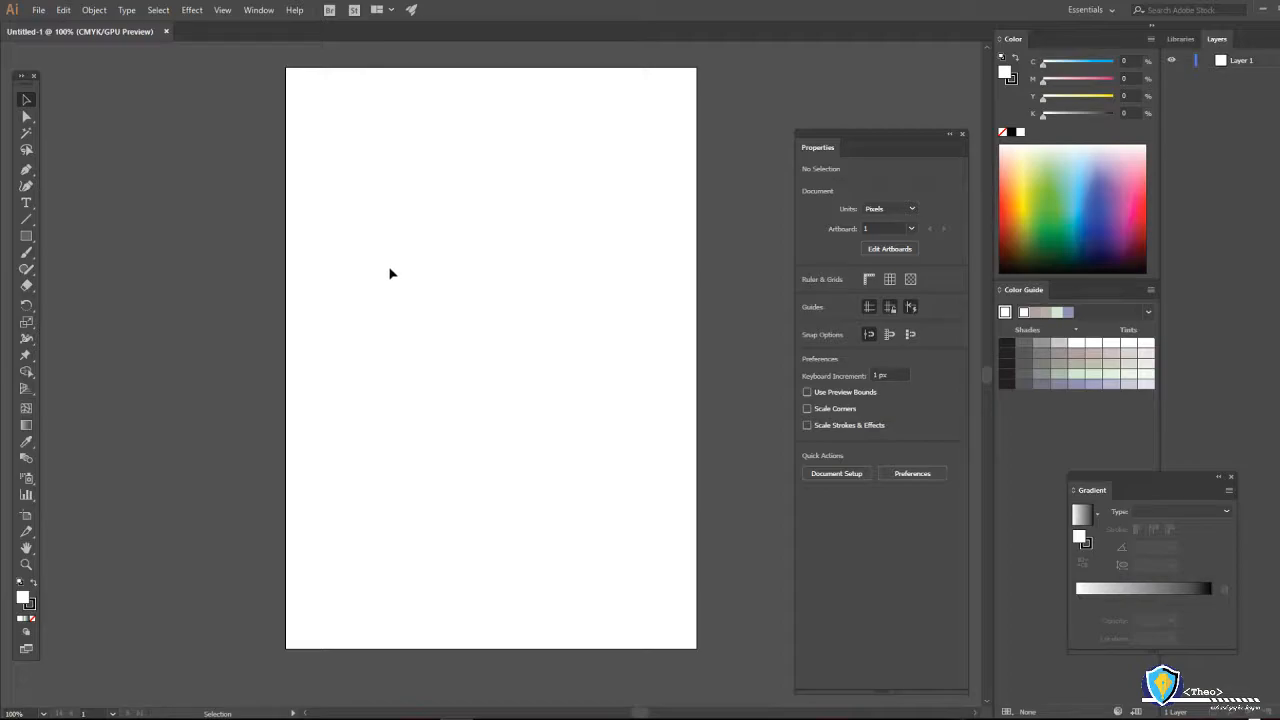
Zoom in on the artboard to 300% and out to 66.67%, finish at 100%, and return to the Selection tool.
{"action": "left_click", "coordinate": [26, 566]}
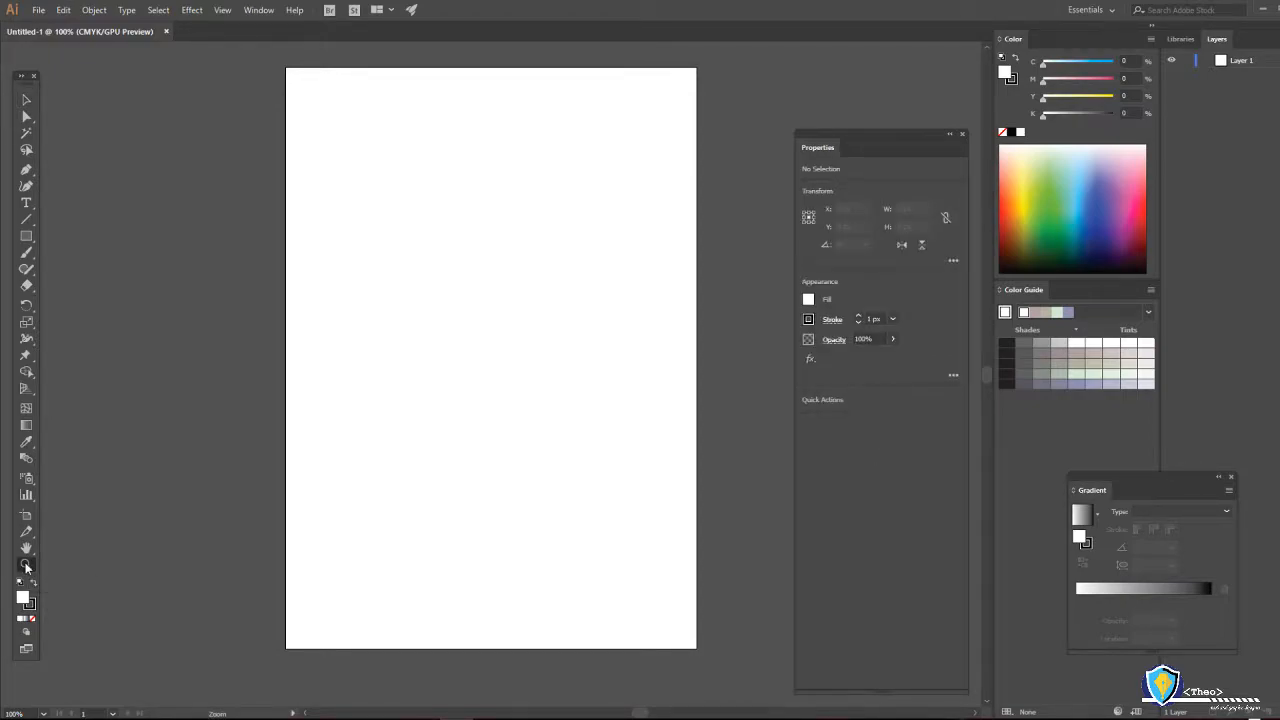
{"action": "left_click", "coordinate": [537, 339]}
{"action": "left_click", "coordinate": [486, 349]}
{"action": "left_click", "coordinate": [477, 354]}
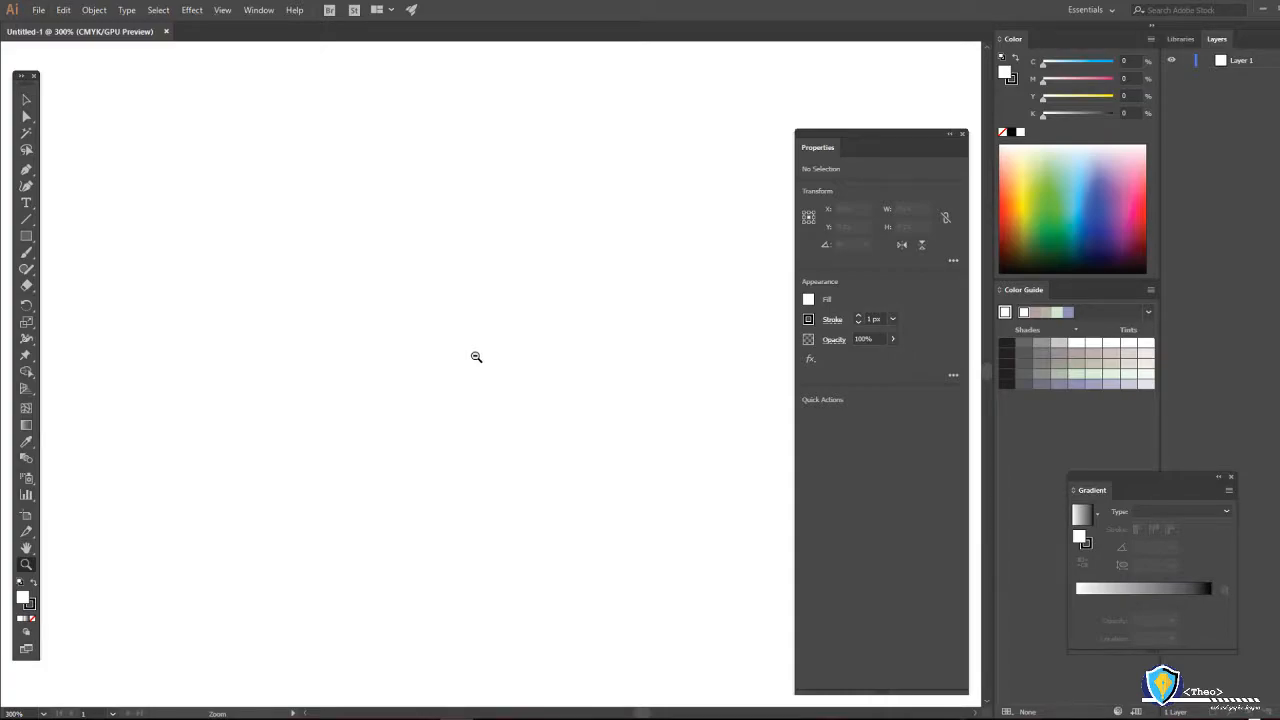
{"action": "left_click", "coordinate": [447, 365], "text": "alt"}
{"action": "left_click", "coordinate": [447, 365], "text": "alt"}
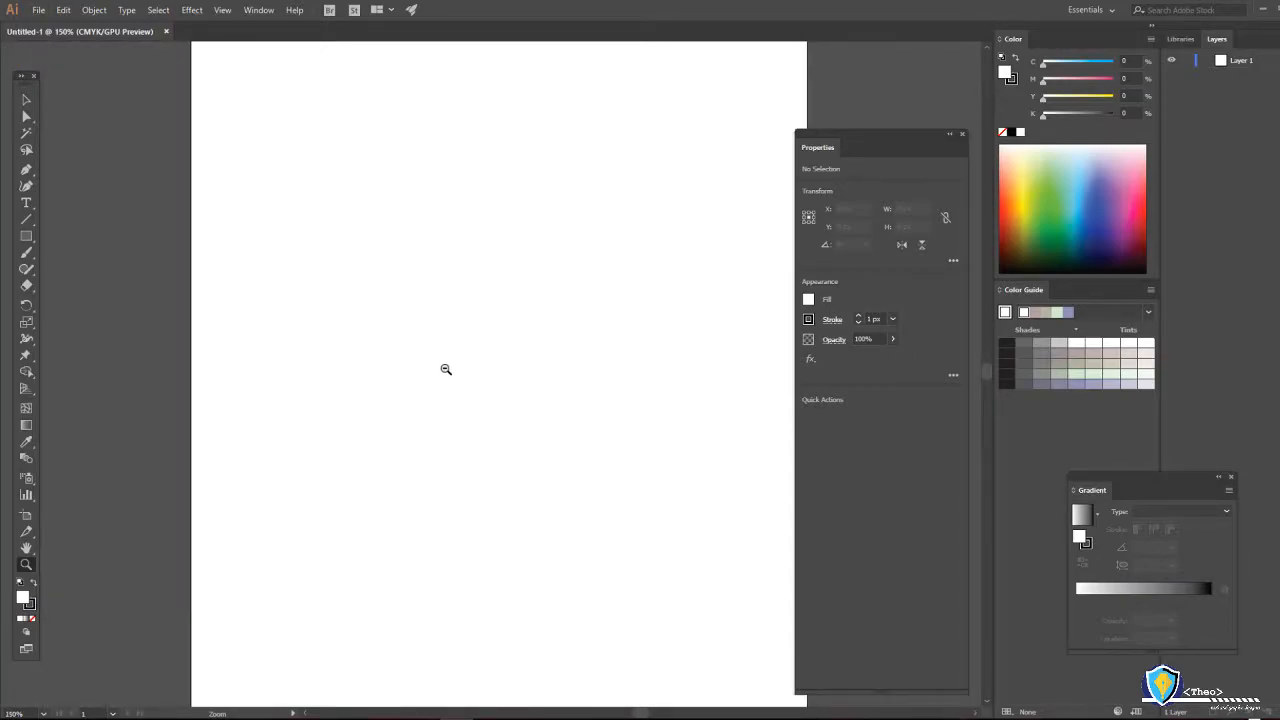
{"action": "left_click", "coordinate": [446, 370], "text": "alt"}
{"action": "left_click", "coordinate": [481, 350], "text": "alt"}
{"action": "left_click", "coordinate": [498, 388]}
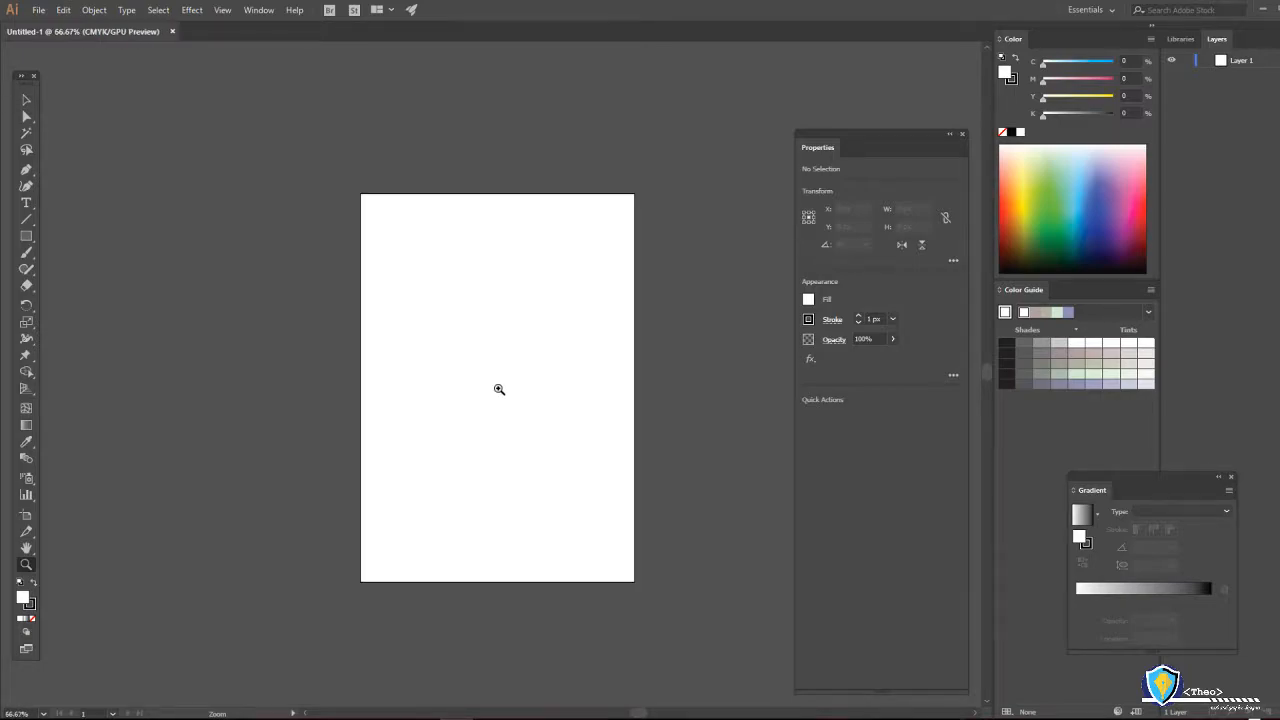
{"action": "left_click", "coordinate": [493, 384]}
{"action": "left_click", "coordinate": [490, 382]}
{"action": "left_click", "coordinate": [483, 383], "text": "alt"}
{"action": "left_click", "coordinate": [478, 383], "text": "alt"}
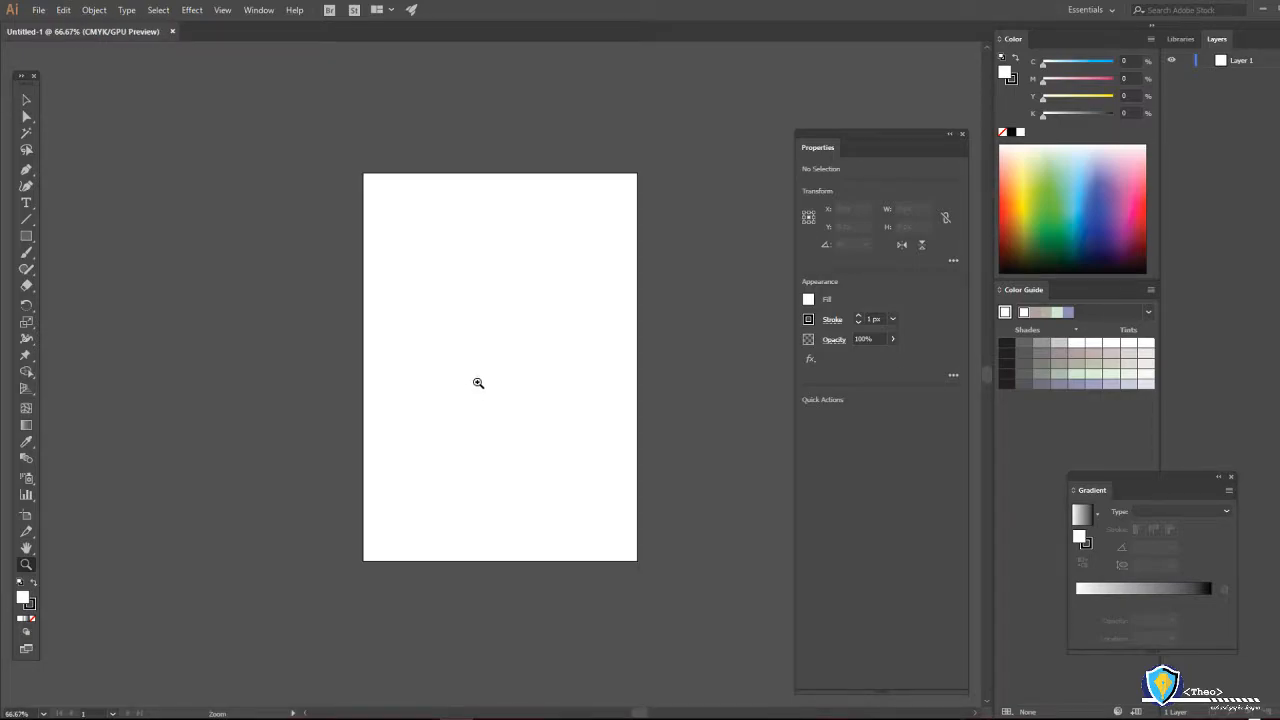
{"action": "left_click", "coordinate": [480, 378]}
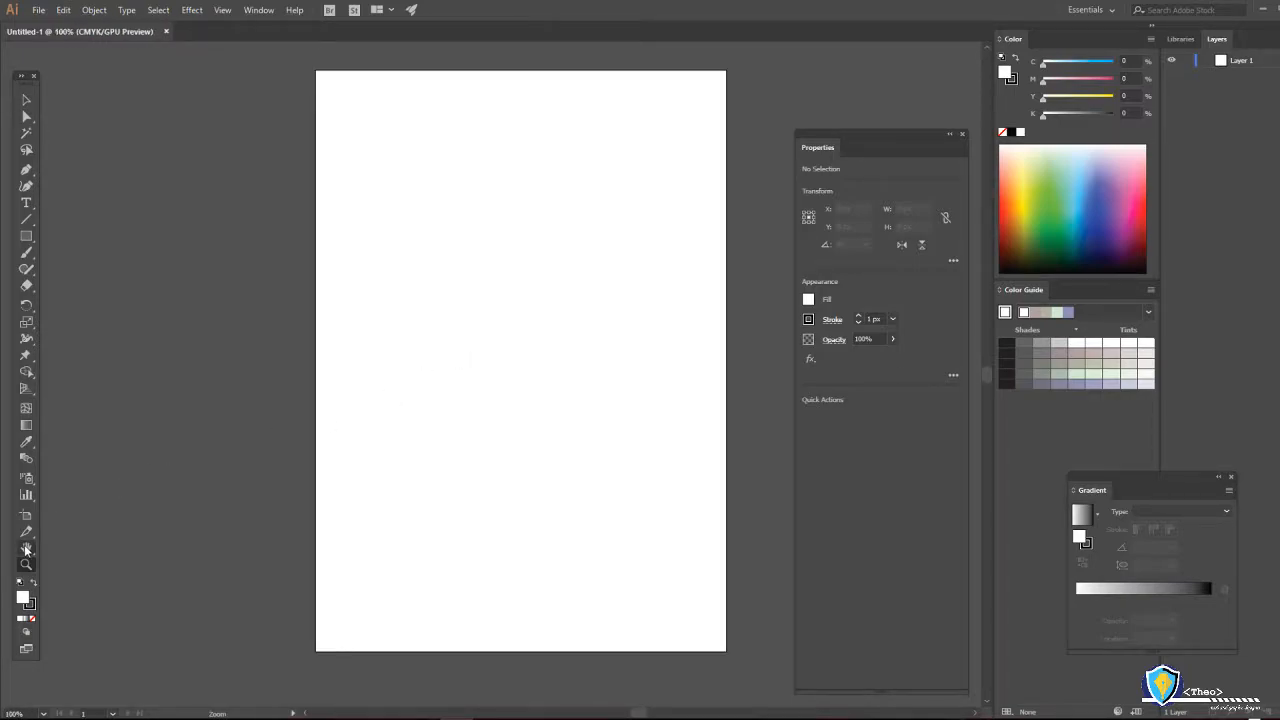
{"action": "left_click", "coordinate": [25, 99]}
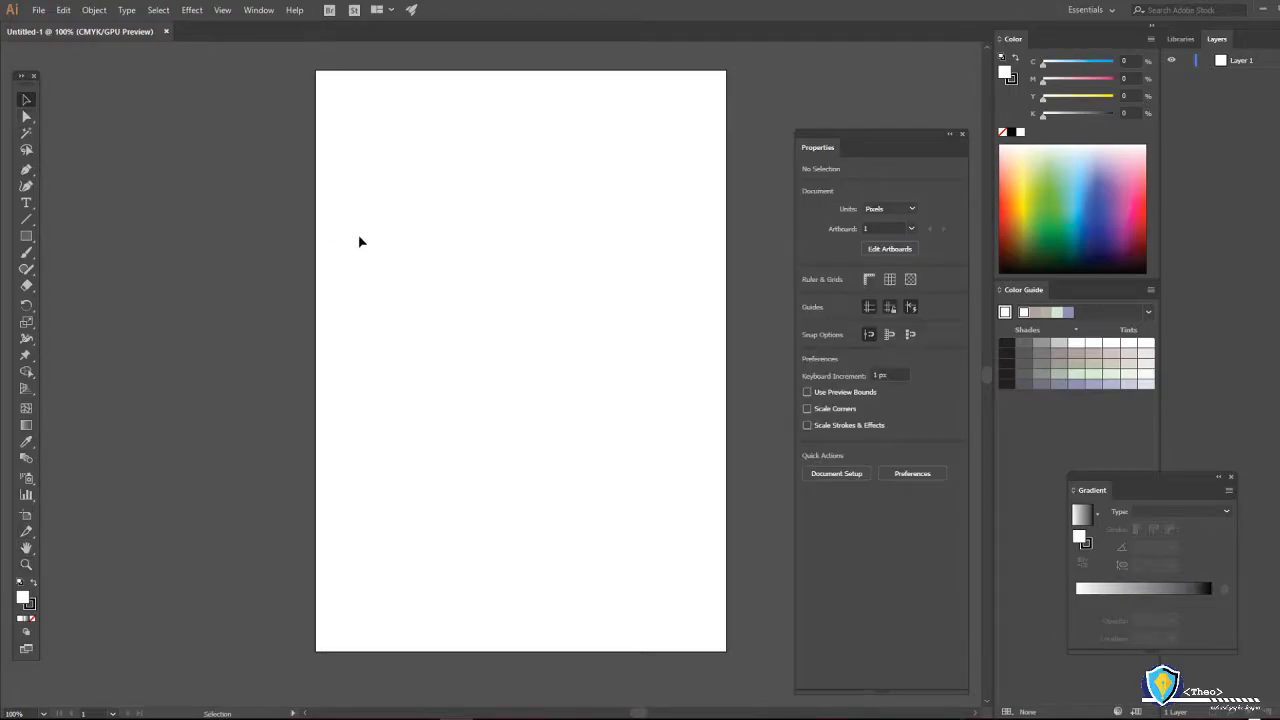
{"action": "key", "text": "p"}
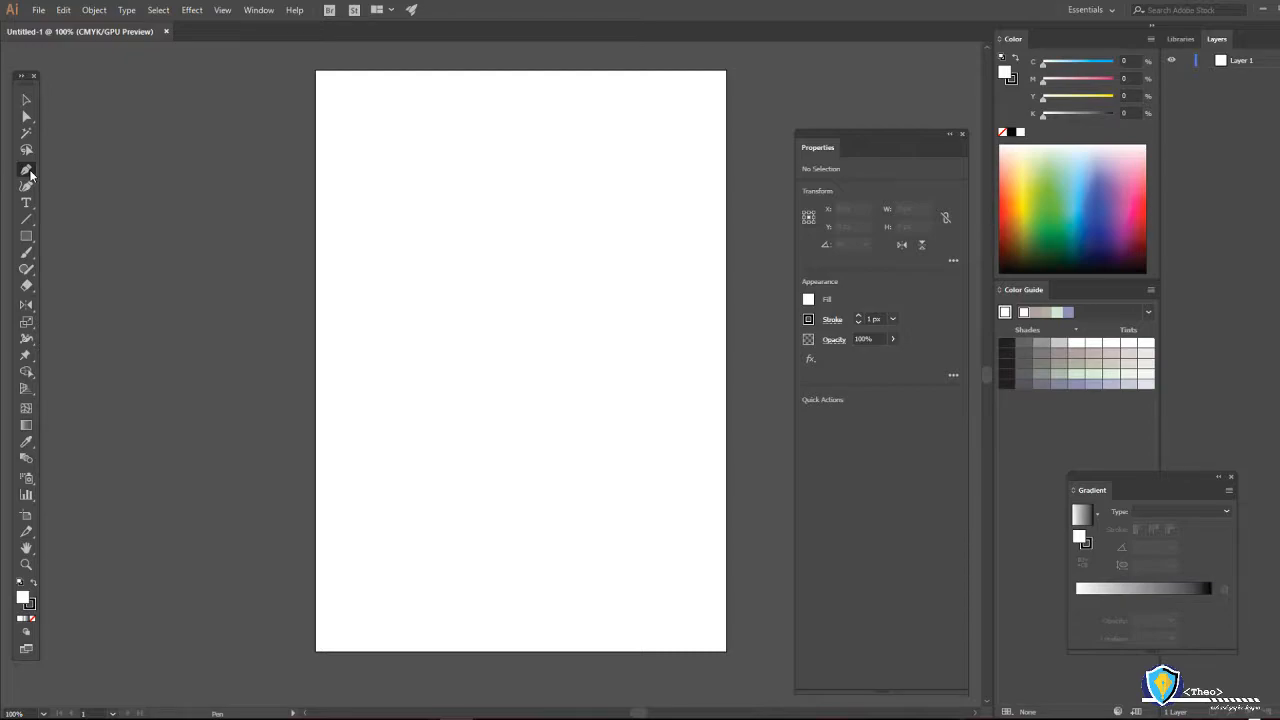
{"action": "key", "text": "o"}
{"action": "key", "text": "p"}
Show the available shape tools and activate the Ellipse tool.
{"action": "left_click", "coordinate": [26, 236]}
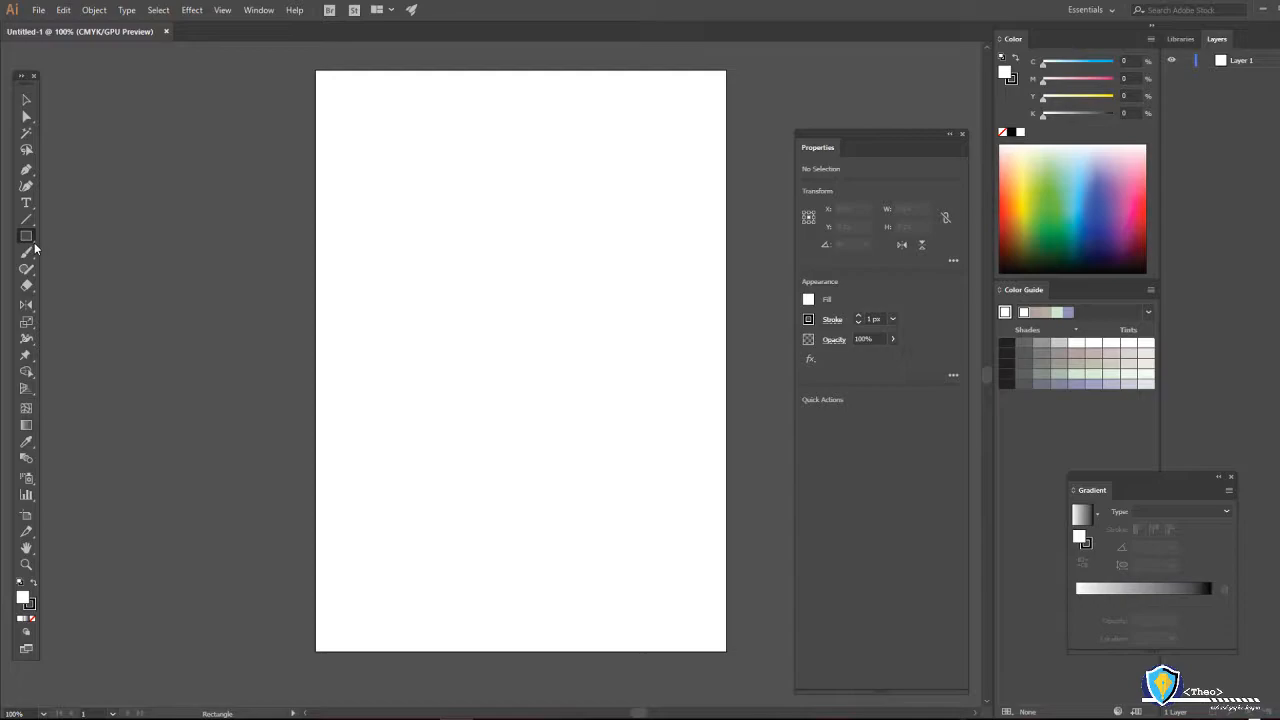
{"action": "left_click_drag", "start_coordinate": [28, 237], "coordinate": [89, 242]}
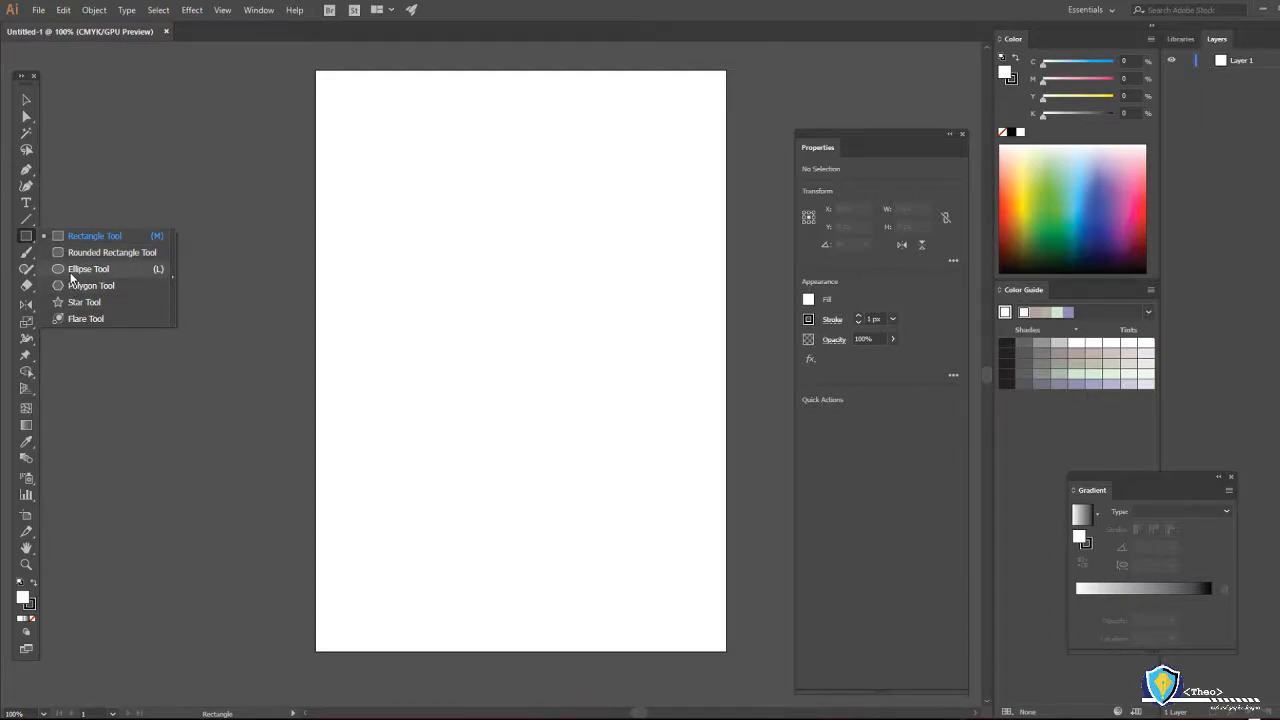
{"action": "left_click", "coordinate": [80, 269]}
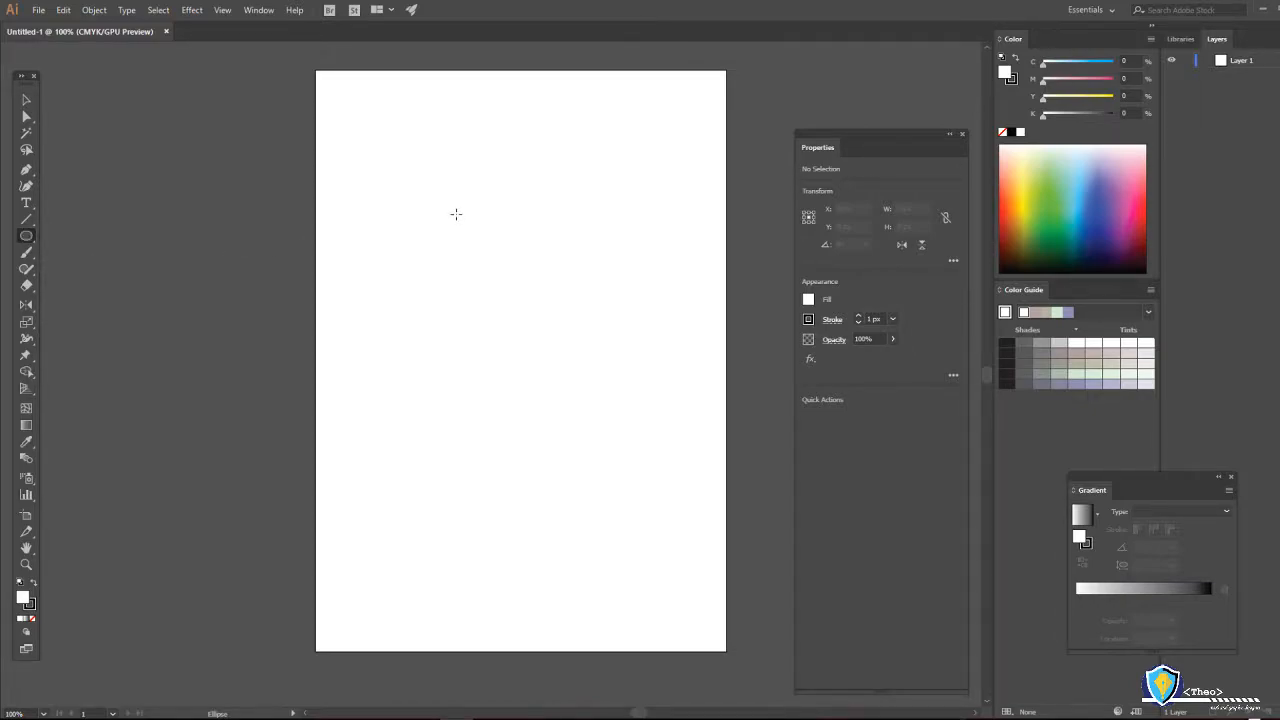
Draw trial ellipses of about 312 x 296 px and 395 x 322 px on the artboard, undoing each one.
{"action": "left_click_drag", "start_coordinate": [460, 163], "coordinate": [673, 370]}
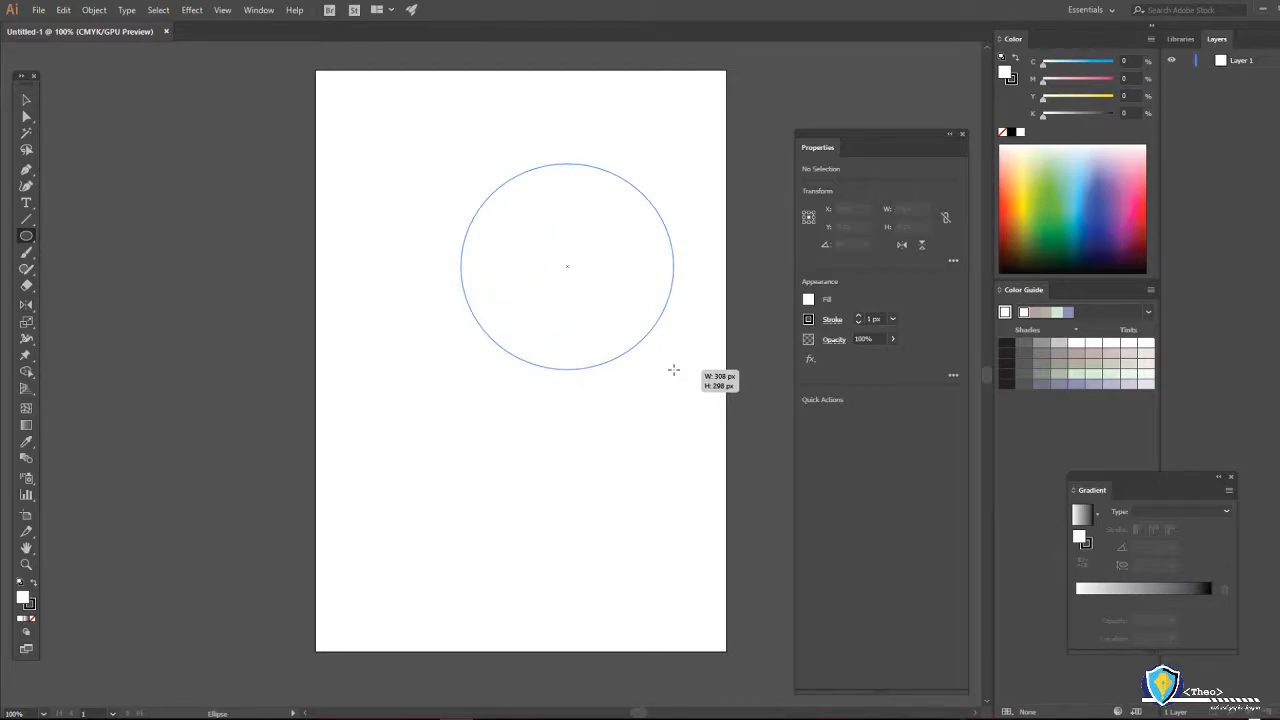
{"action": "left_click_drag", "start_coordinate": [673, 370], "coordinate": [677, 368]}
{"action": "key", "text": "ctrl+z"}
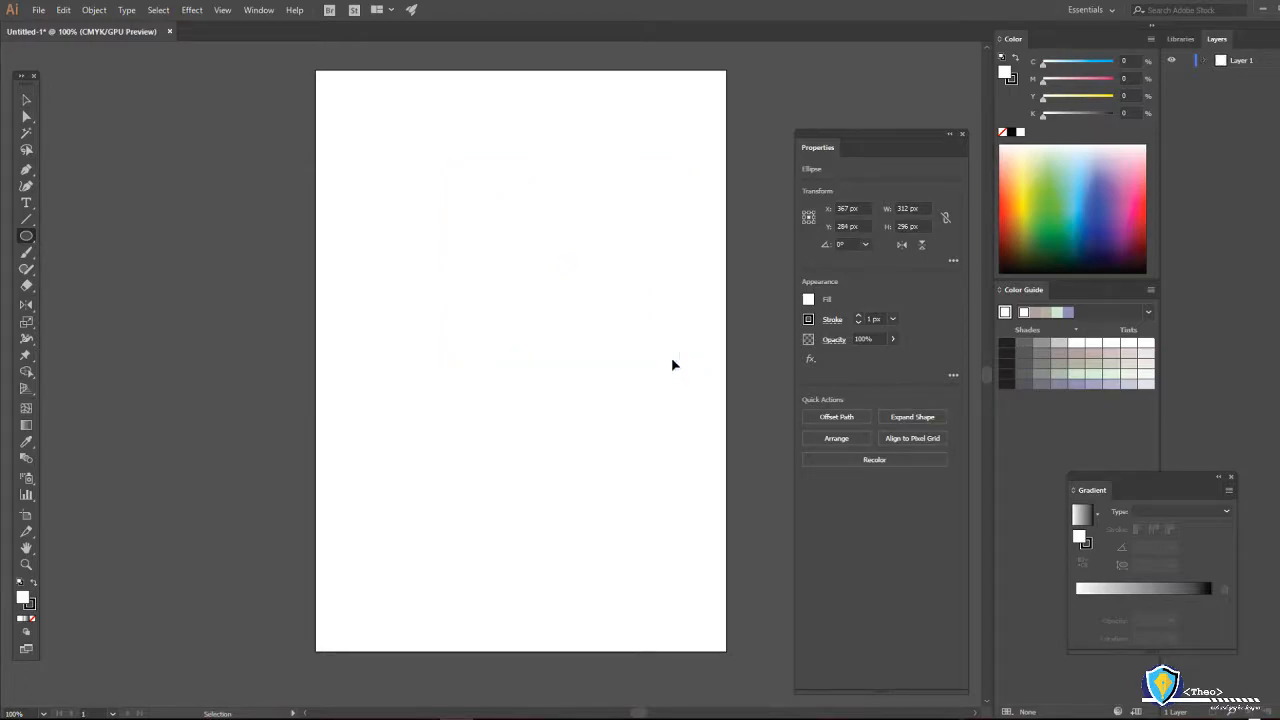
{"action": "left_click_drag", "start_coordinate": [350, 128], "coordinate": [623, 350]}
{"action": "key", "text": "ctrl+z"}
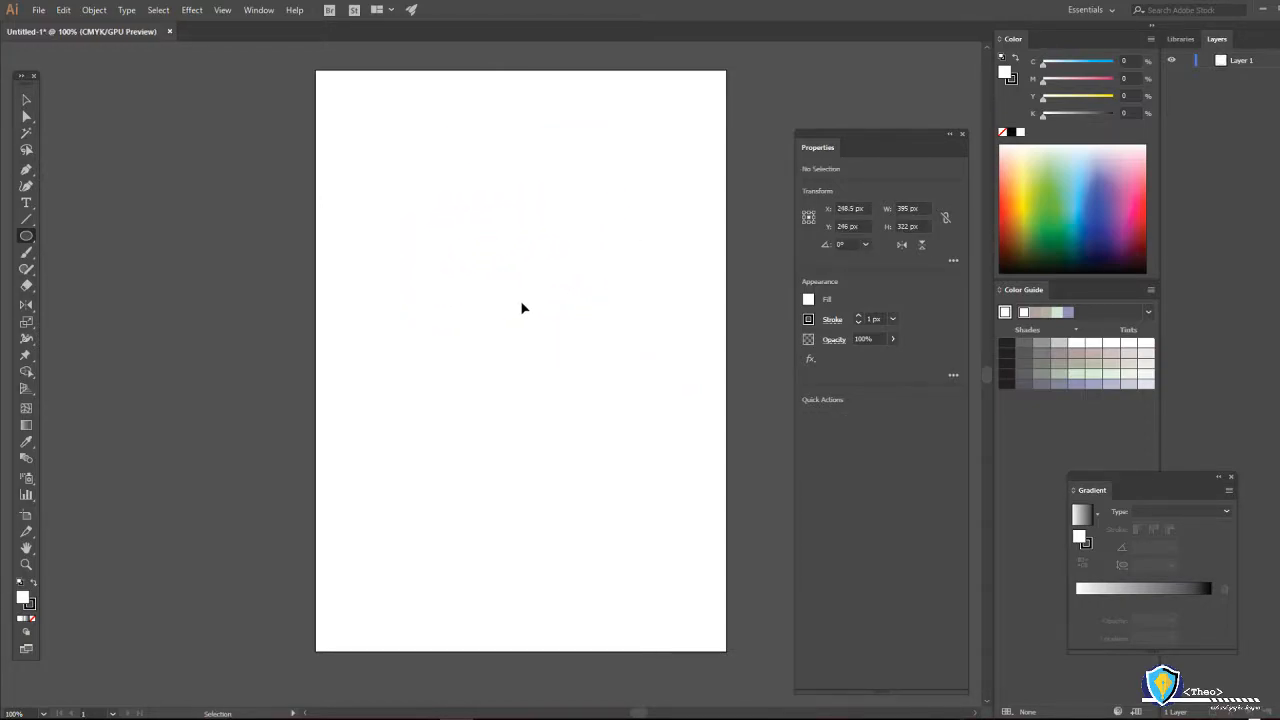
Draw a circle of about 240 x 240 px in the upper part of the artboard and deselect it.
{"action": "mouse_move", "coordinate": [369, 143]}
{"action": "left_mouse_down"}
{"action": "mouse_move", "coordinate": [641, 400]}
{"action": "mouse_move", "coordinate": [407, 241]}
{"action": "mouse_move", "coordinate": [598, 381]}
{"action": "mouse_move", "coordinate": [515, 284]}
{"action": "mouse_move", "coordinate": [731, 468]}
{"action": "mouse_move", "coordinate": [474, 258]}
{"action": "mouse_move", "coordinate": [748, 475]}
{"action": "mouse_move", "coordinate": [556, 366]}
{"action": "mouse_move", "coordinate": [612, 150]}
{"action": "mouse_move", "coordinate": [578, 272]}
{"action": "mouse_move", "coordinate": [491, 449]}
{"action": "mouse_move", "coordinate": [374, 443]}
{"action": "mouse_move", "coordinate": [429, 437]}
{"action": "mouse_move", "coordinate": [566, 311]}
{"action": "mouse_move", "coordinate": [583, 170]}
{"action": "mouse_move", "coordinate": [615, 299]}
{"action": "mouse_move", "coordinate": [593, 250]}
{"action": "mouse_move", "coordinate": [515, 225]}
{"action": "mouse_move", "coordinate": [529, 270]}
{"action": "left_mouse_up"}
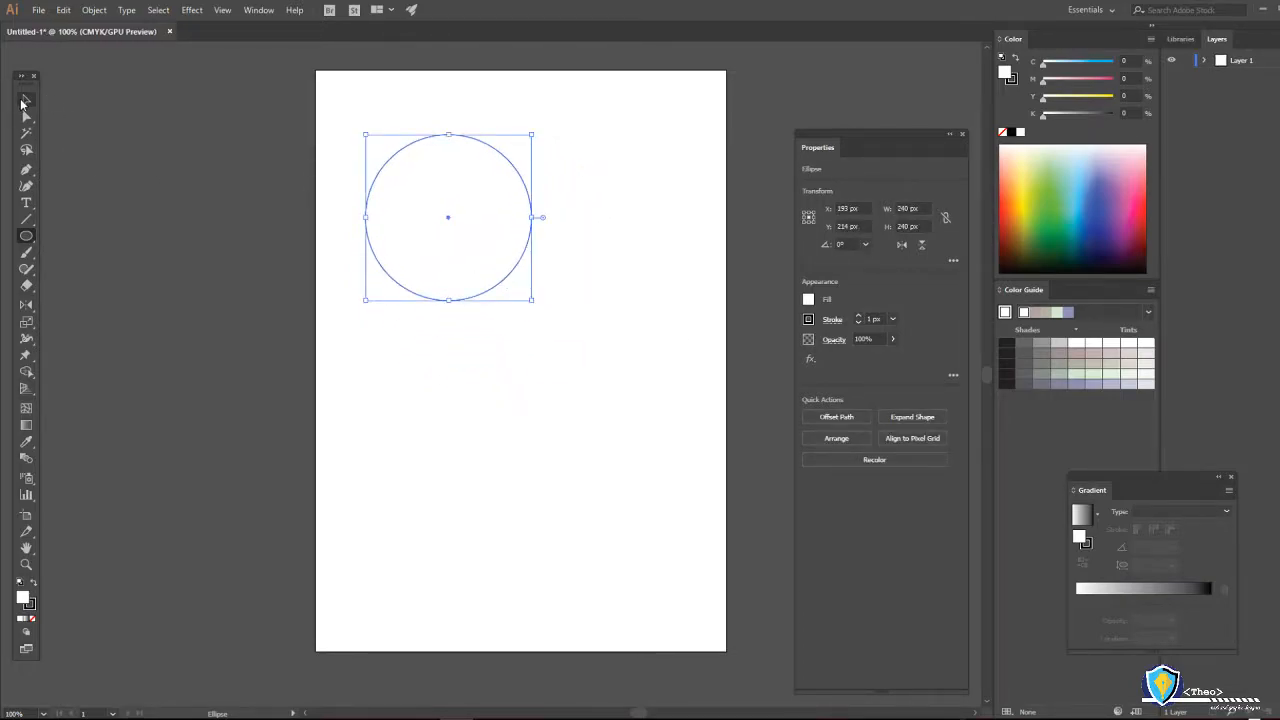
{"action": "left_click", "coordinate": [25, 100]}
{"action": "left_click", "coordinate": [171, 161]}
{"action": "scroll", "coordinate": [225, 166], "scroll_direction": "up", "scroll_amount": 1}
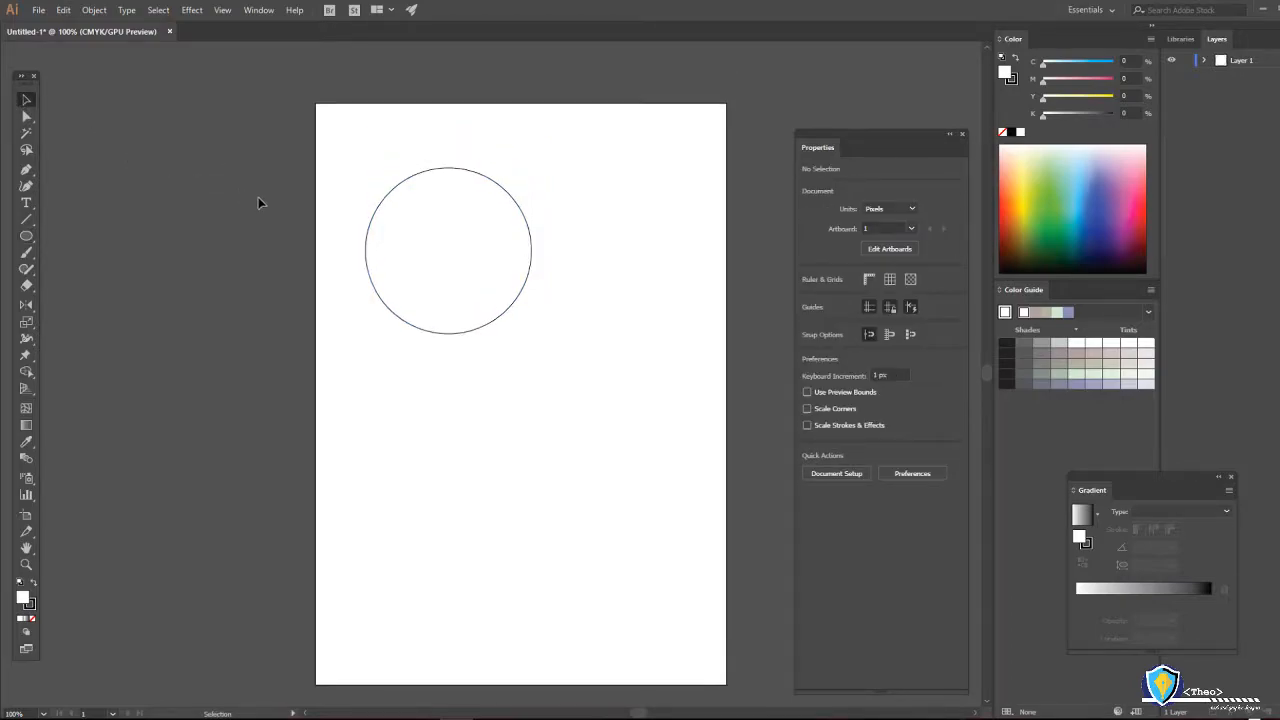
Select the circle and set its stroke colour to dark blue, about #0F1D6D.
{"action": "left_click_drag", "start_coordinate": [328, 181], "coordinate": [421, 274]}
{"action": "left_click", "coordinate": [286, 243]}
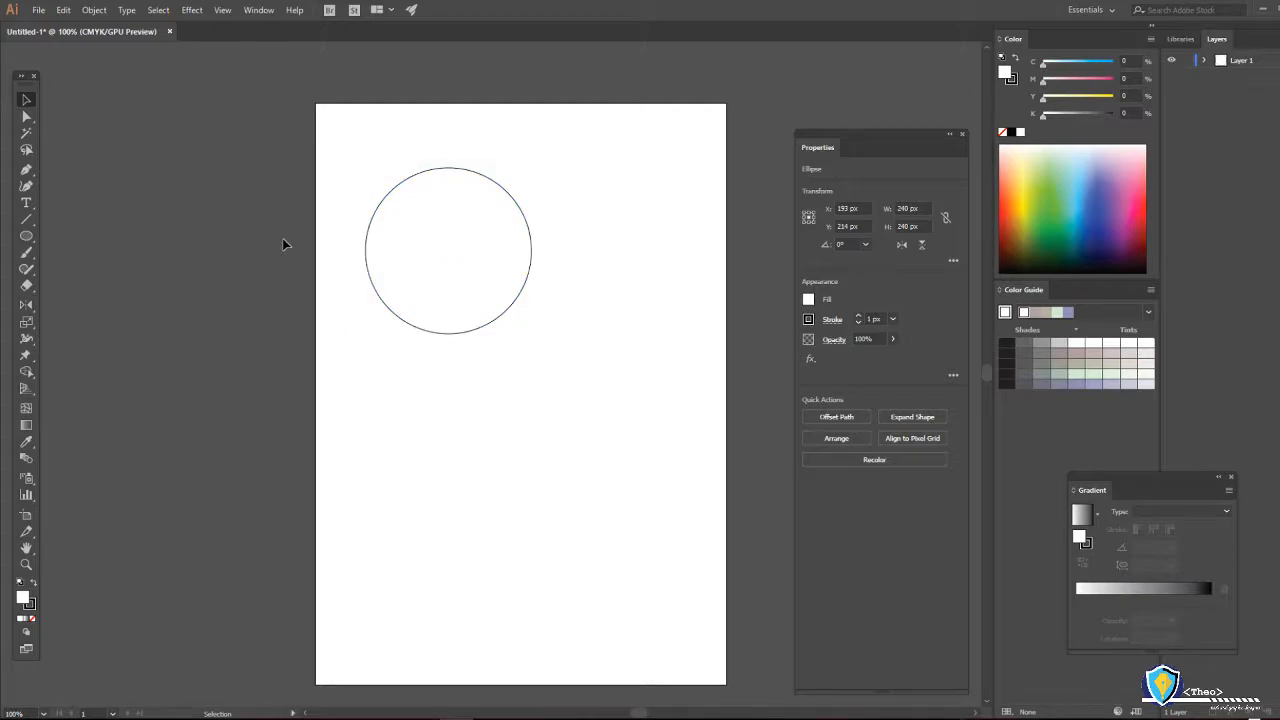
{"action": "left_click", "coordinate": [371, 222]}
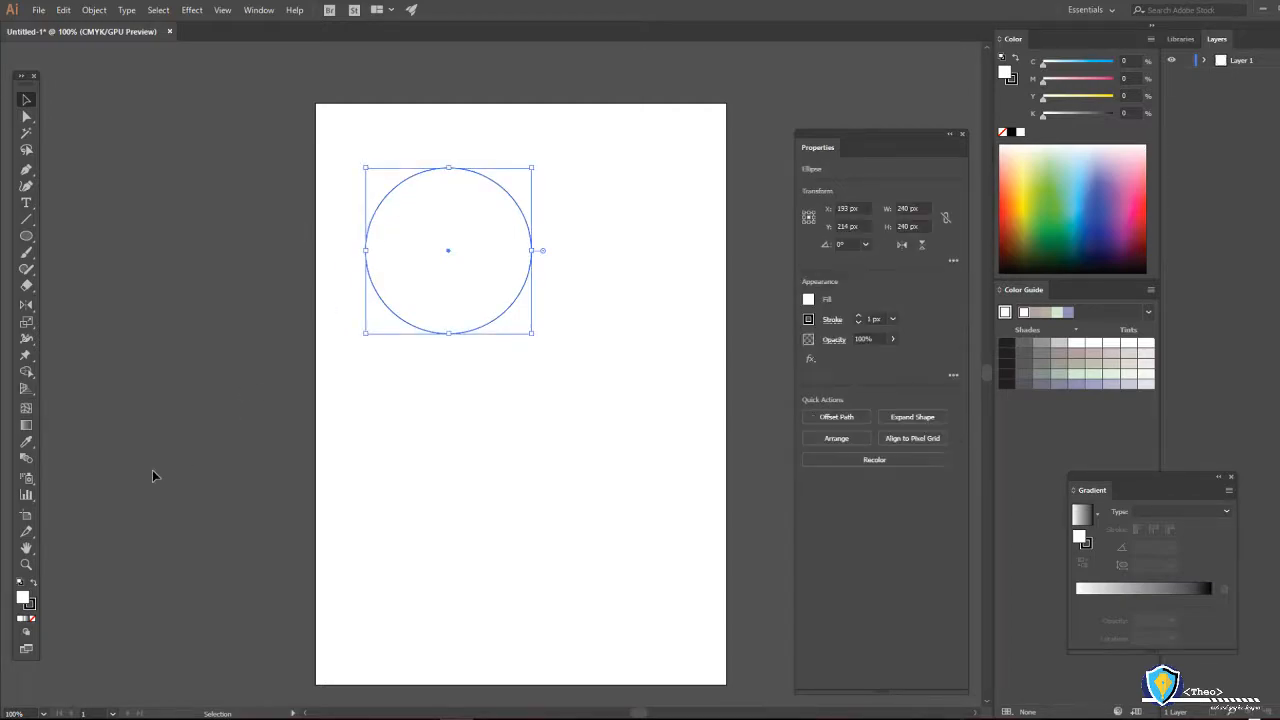
{"action": "double_click", "coordinate": [30, 608]}
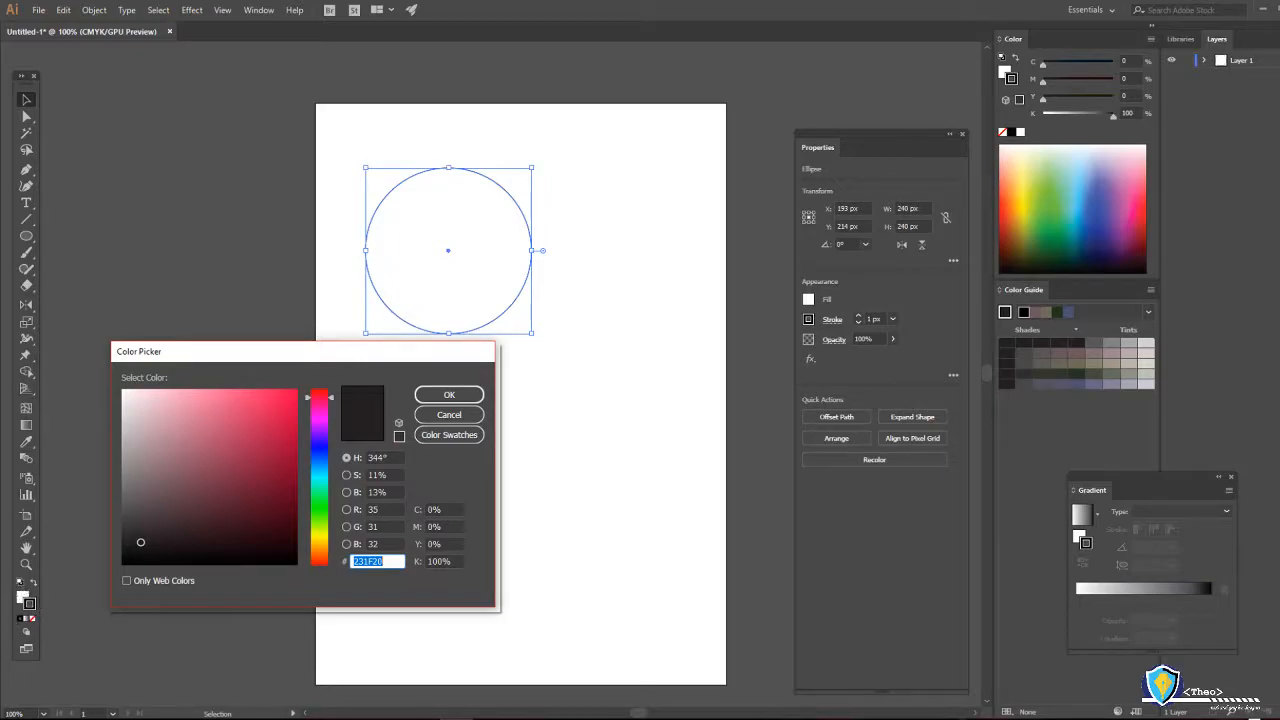
{"action": "left_click", "coordinate": [256, 487]}
{"action": "left_click_drag", "start_coordinate": [256, 487], "coordinate": [272, 489]}
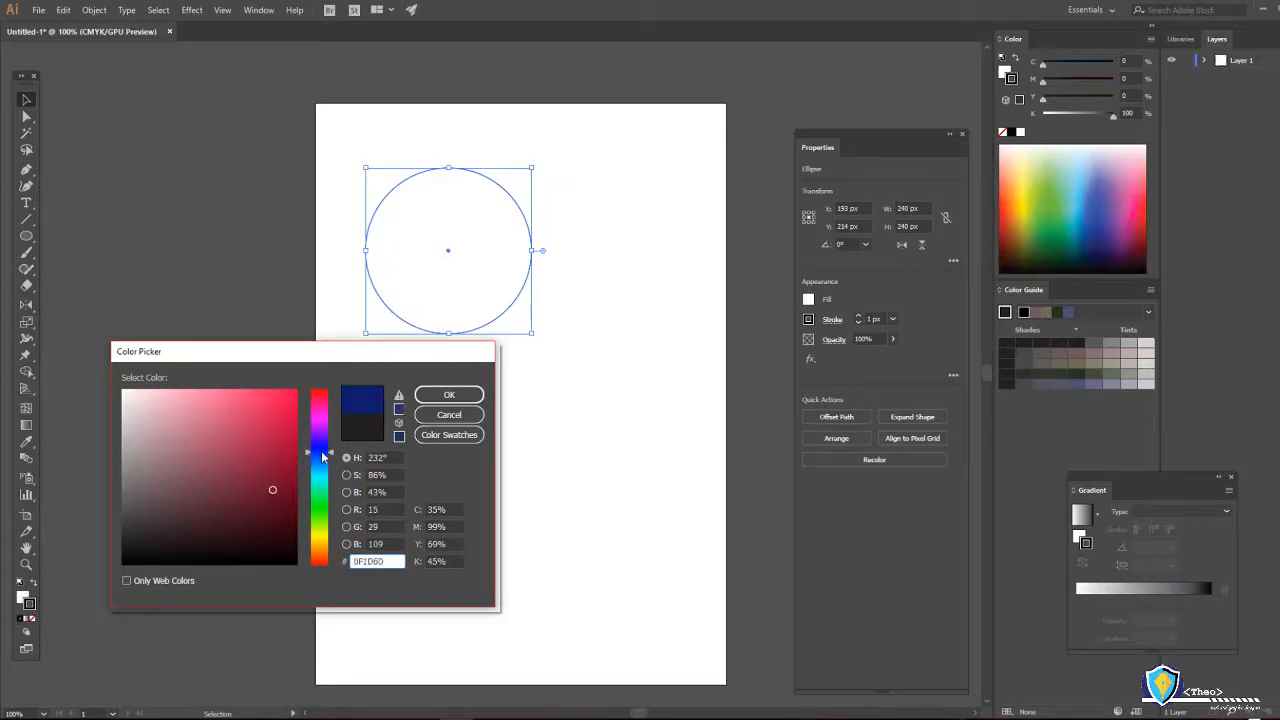
{"action": "left_click", "coordinate": [319, 453]}
{"action": "left_click", "coordinate": [430, 396]}
{"action": "left_click", "coordinate": [360, 409]}
{"action": "left_click_drag", "start_coordinate": [345, 372], "coordinate": [418, 310]}
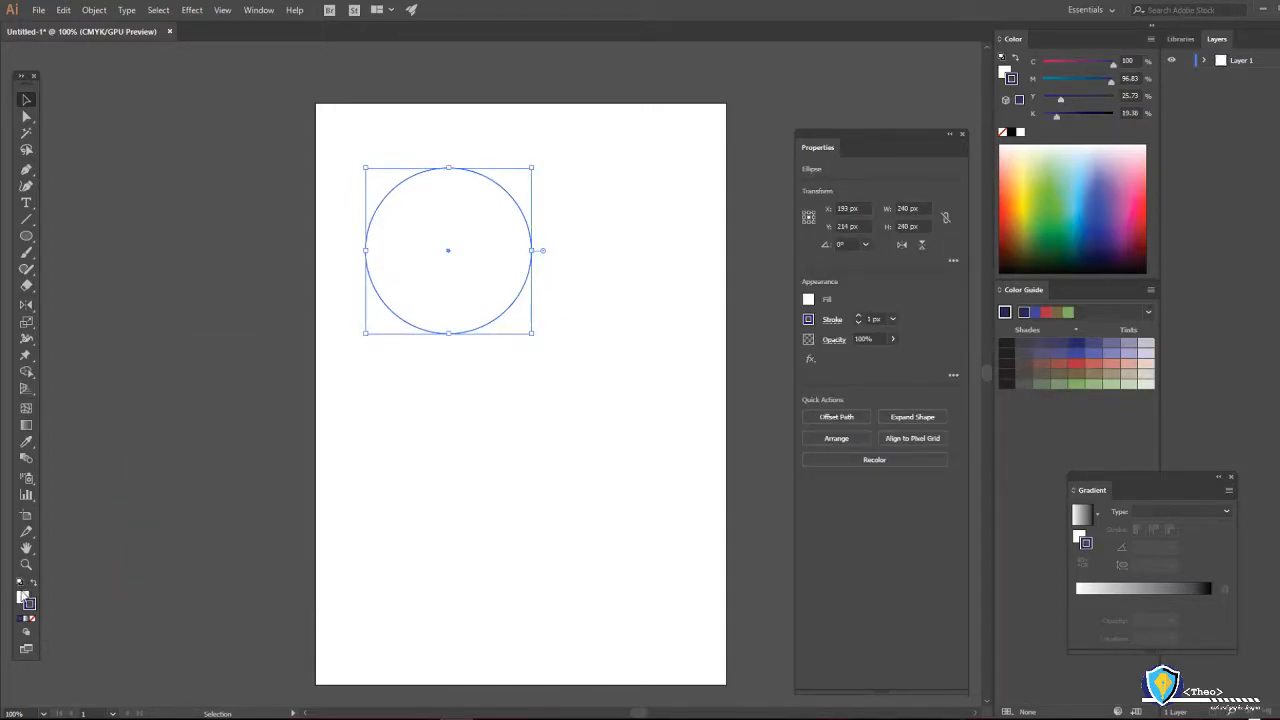
Fill the circle with a medium green, about C 57, M 0, Y 80, K 0.
{"action": "double_click", "coordinate": [22, 597]}
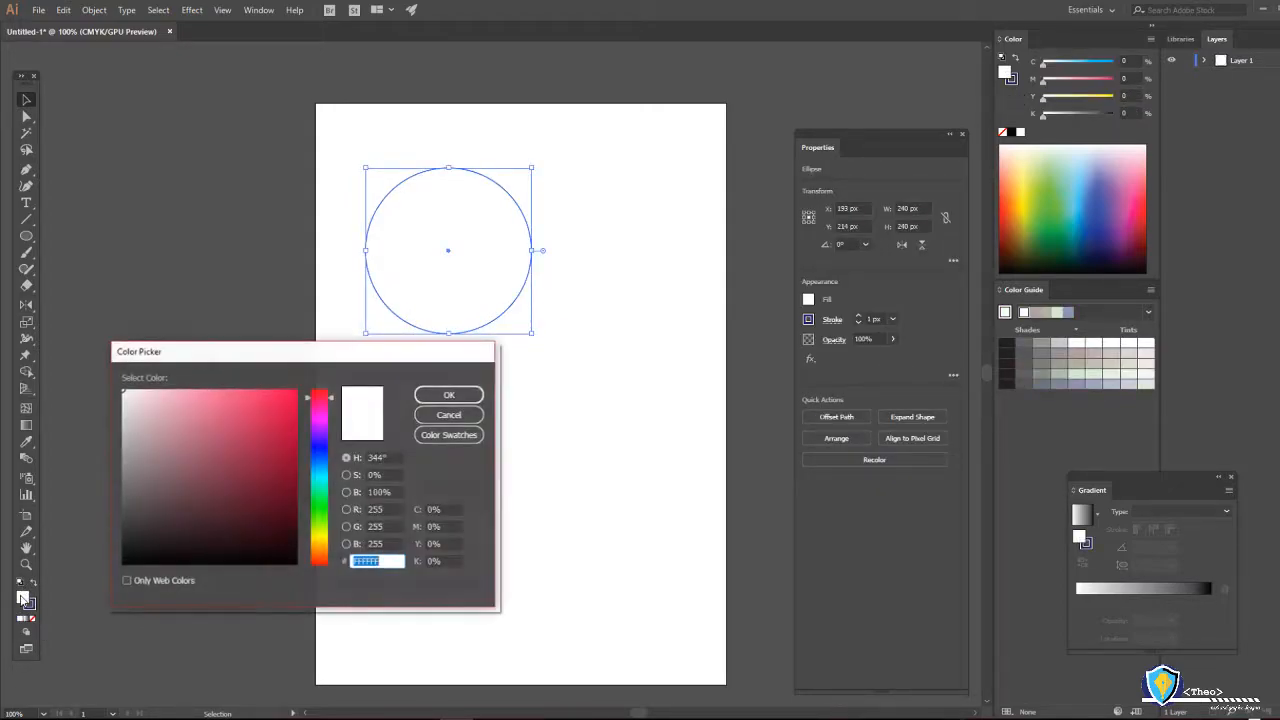
{"action": "left_click", "coordinate": [321, 499]}
{"action": "left_click", "coordinate": [246, 407]}
{"action": "left_click", "coordinate": [449, 395]}
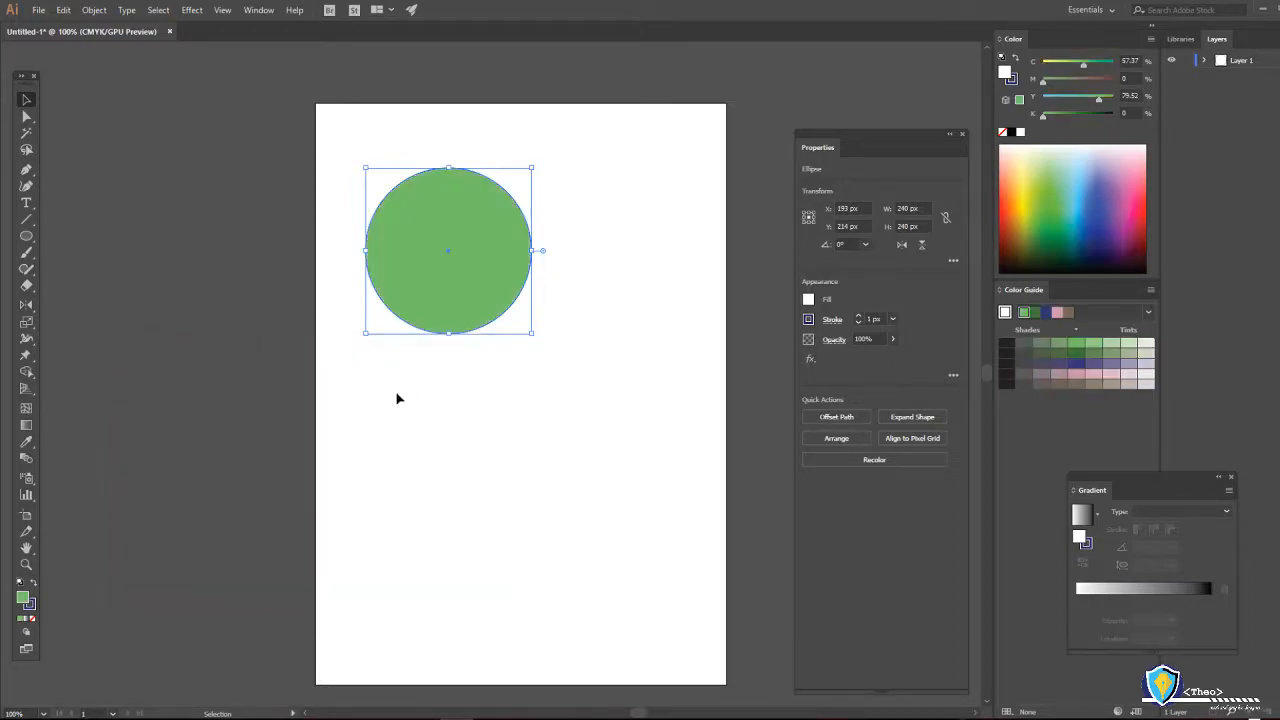
{"action": "left_click", "coordinate": [274, 384]}
Move the green circle toward the artboard's centre and scale it down proportionally.
{"action": "left_click_drag", "start_coordinate": [432, 308], "coordinate": [515, 343]}
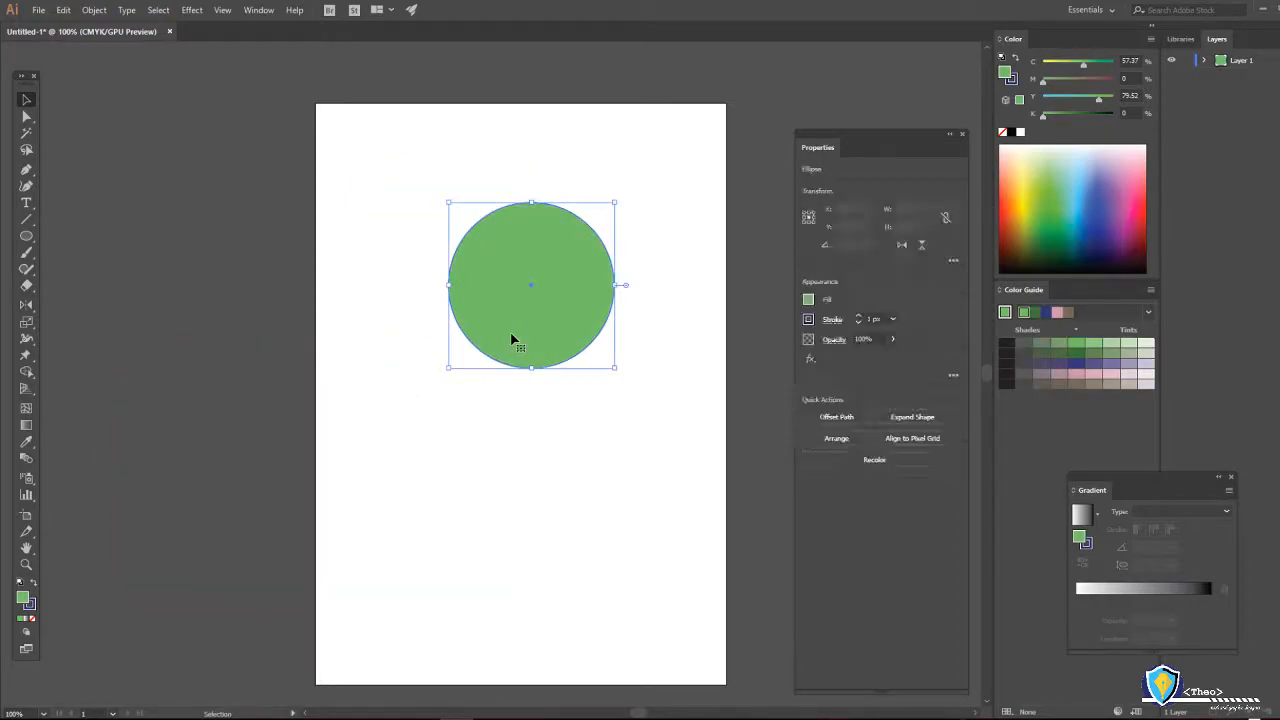
{"action": "left_click_drag", "start_coordinate": [614, 369], "coordinate": [502, 294]}
{"action": "left_click", "coordinate": [570, 343]}
{"action": "left_click", "coordinate": [492, 358]}
Rename the layer holding the circle as Head.
{"action": "double_click", "coordinate": [1242, 62]}
{"action": "type", "text": "Head"}
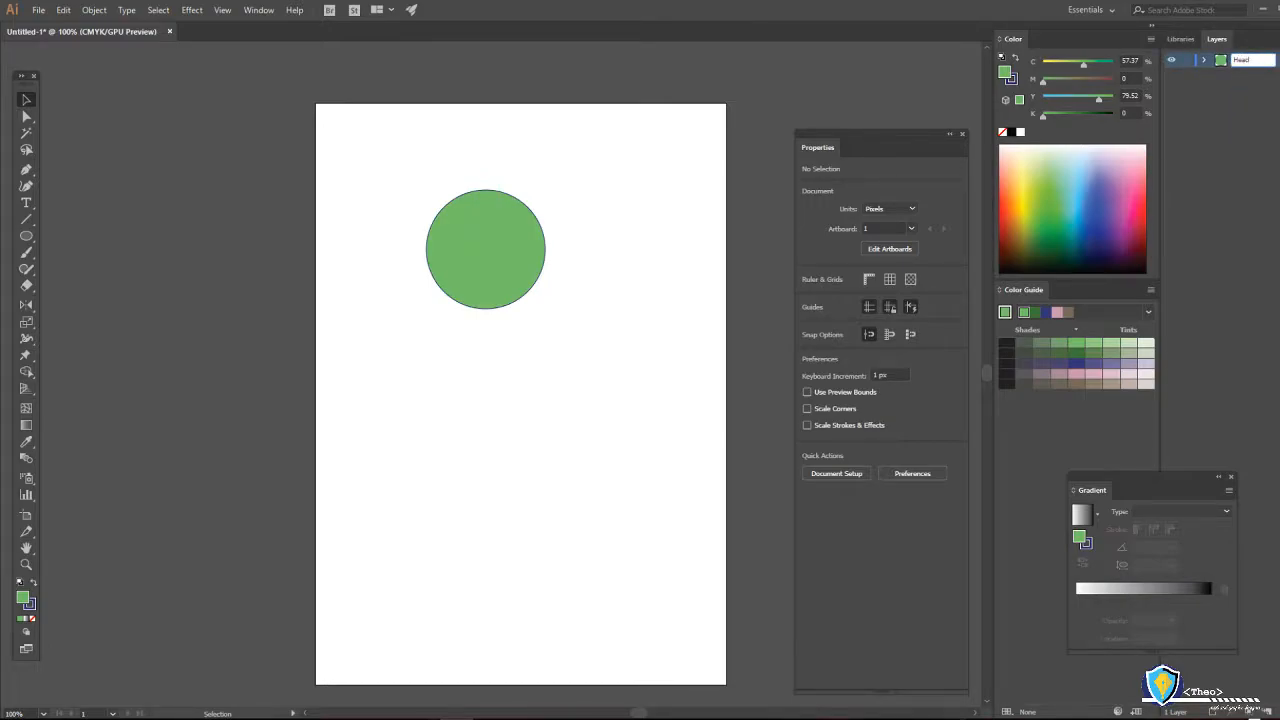
{"action": "left_click", "coordinate": [1228, 129]}
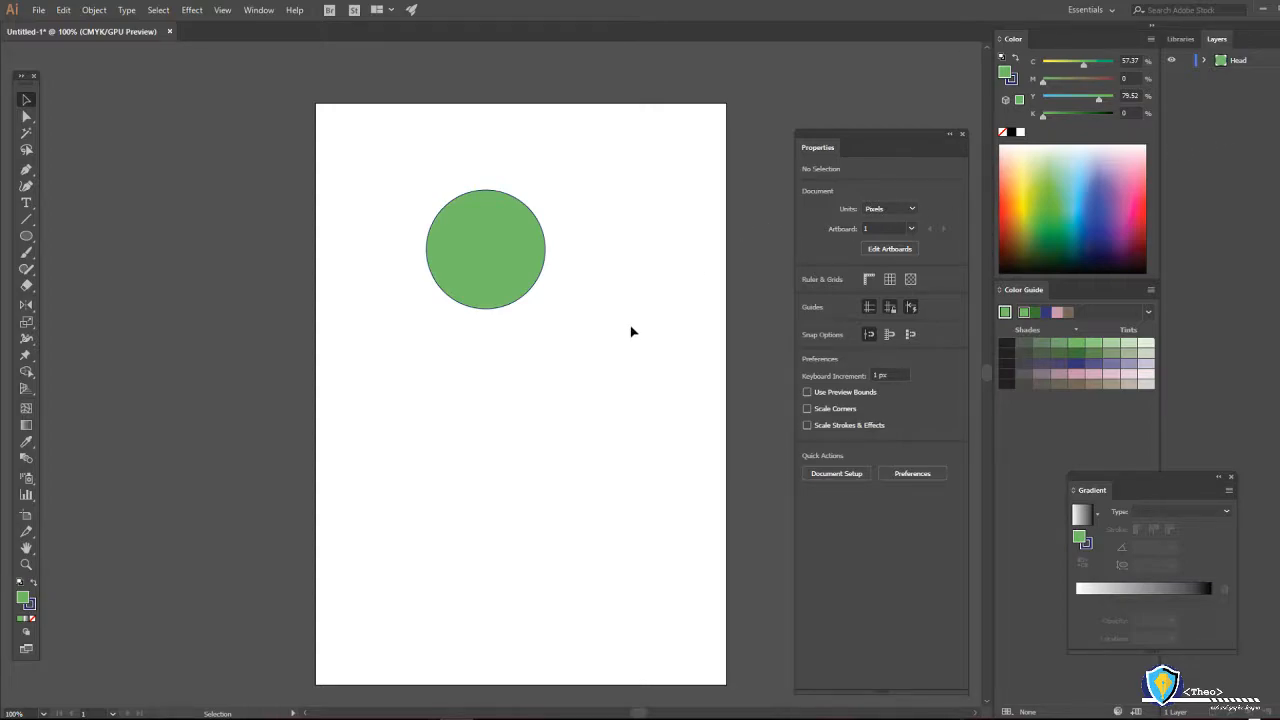
Draw a curved, pointed horn on the circle's upper right edge with the Pen tool.
{"action": "left_click", "coordinate": [27, 564]}
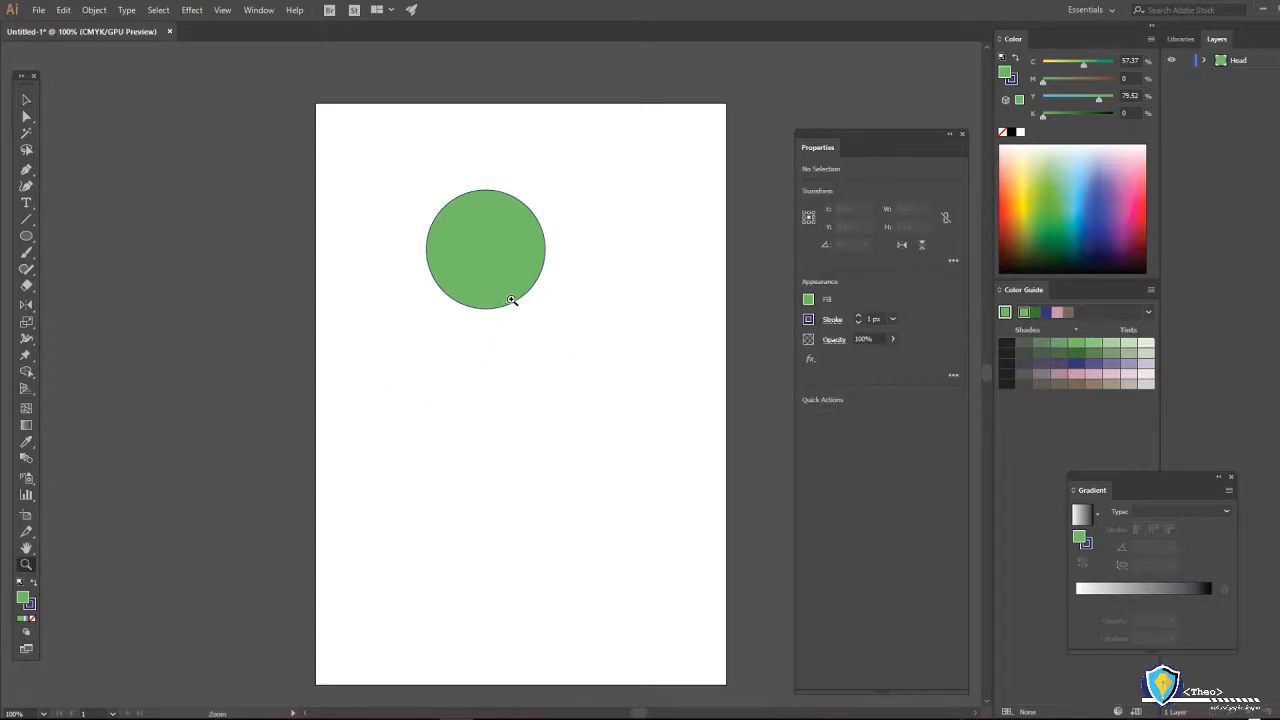
{"action": "left_click", "coordinate": [509, 294]}
{"action": "key", "text": "p"}
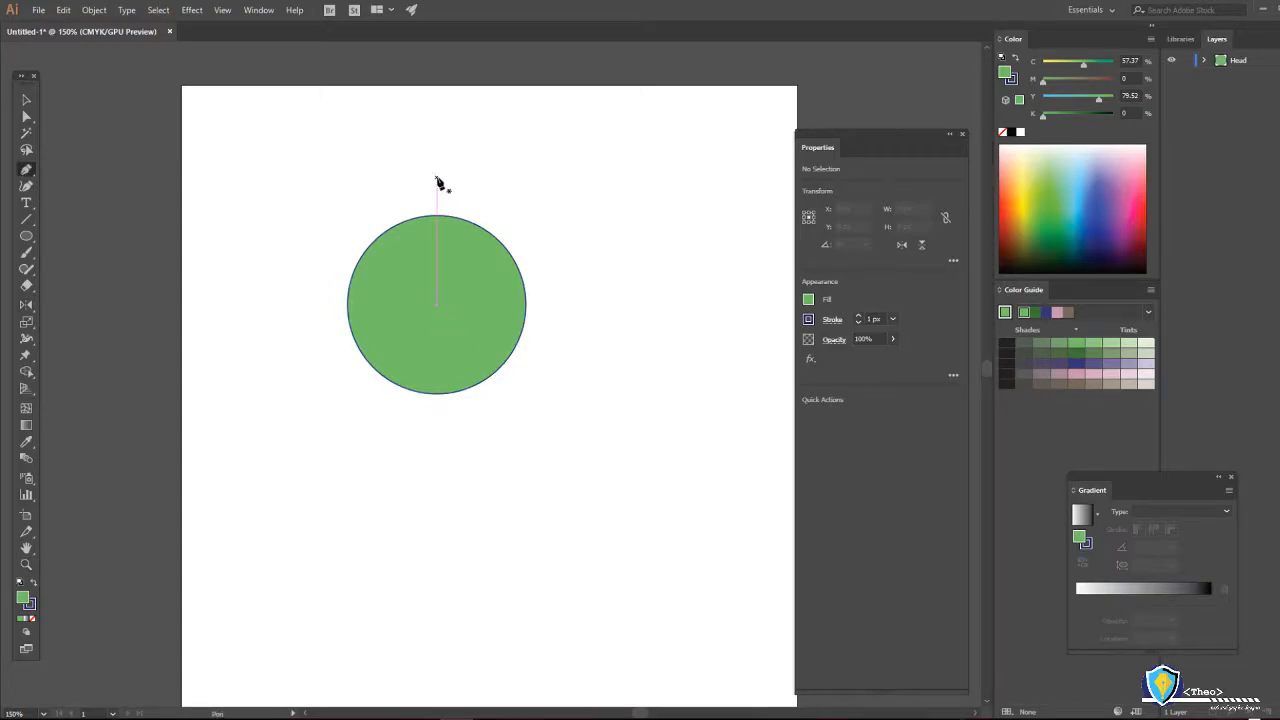
{"action": "left_click", "coordinate": [505, 246]}
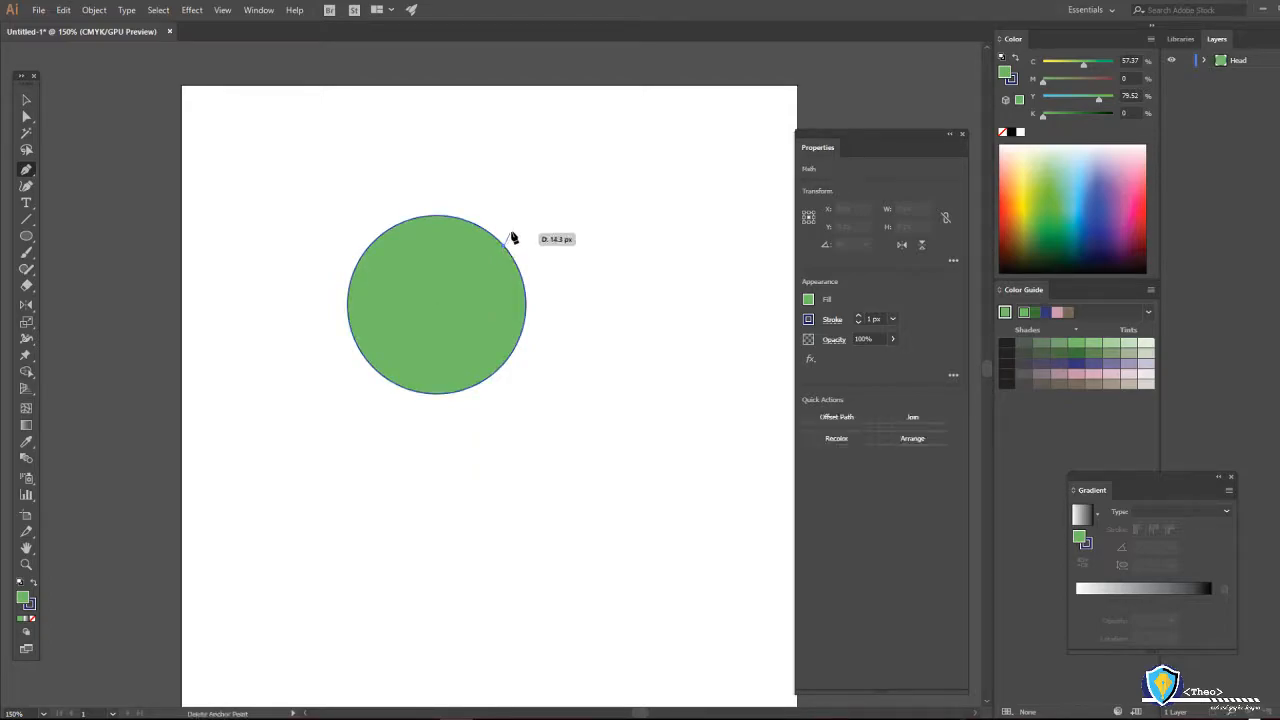
{"action": "left_click_drag", "start_coordinate": [526, 188], "coordinate": [522, 143]}
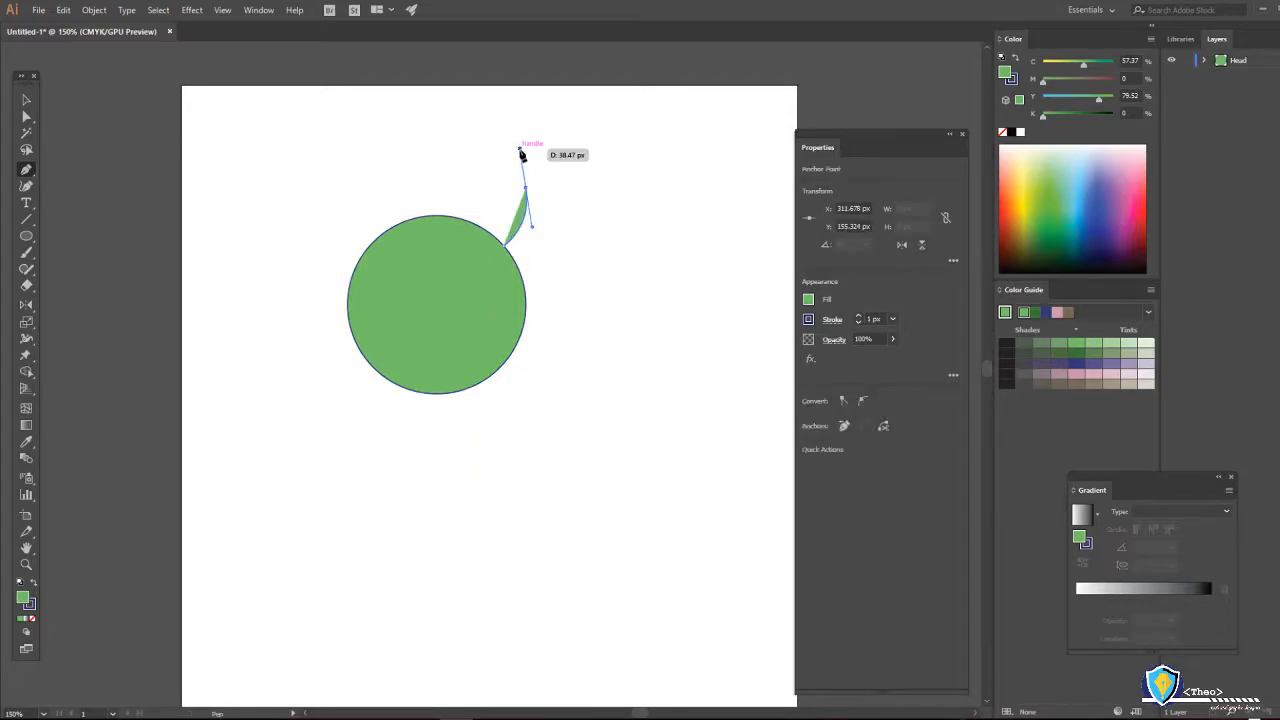
{"action": "left_click", "coordinate": [526, 188]}
{"action": "left_click_drag", "start_coordinate": [486, 230], "coordinate": [457, 243]}
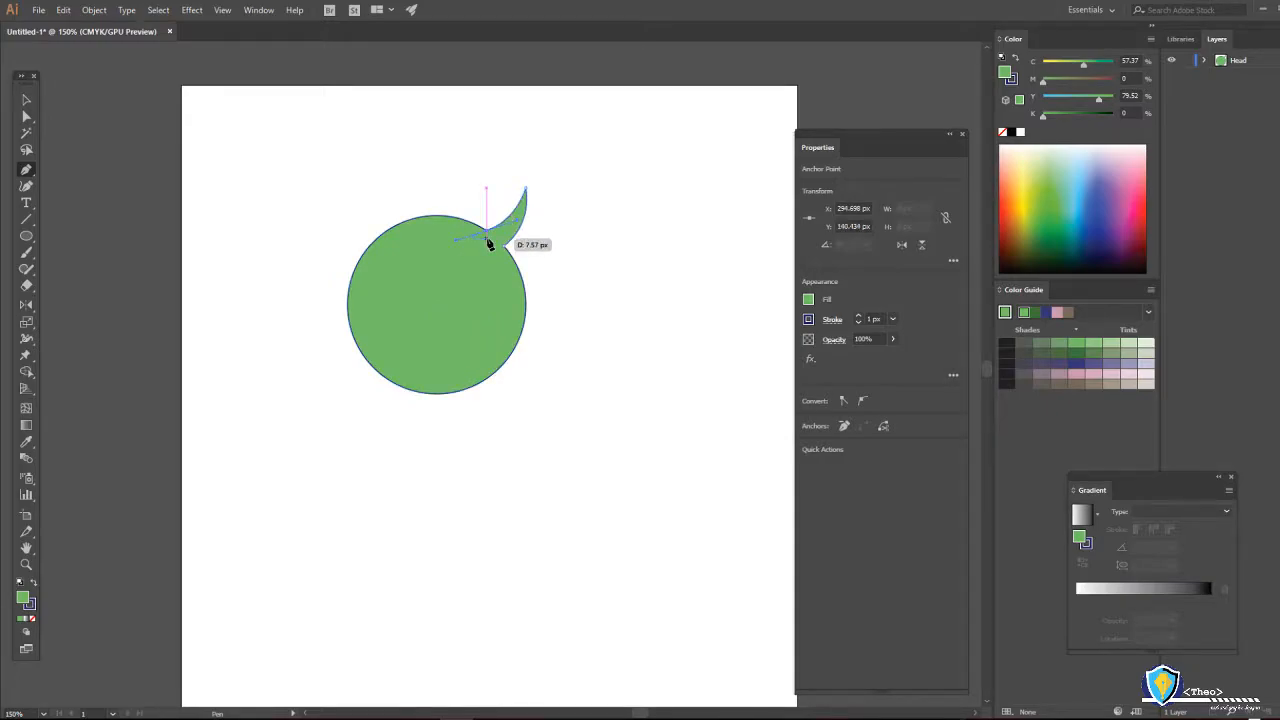
{"action": "left_click", "coordinate": [504, 250]}
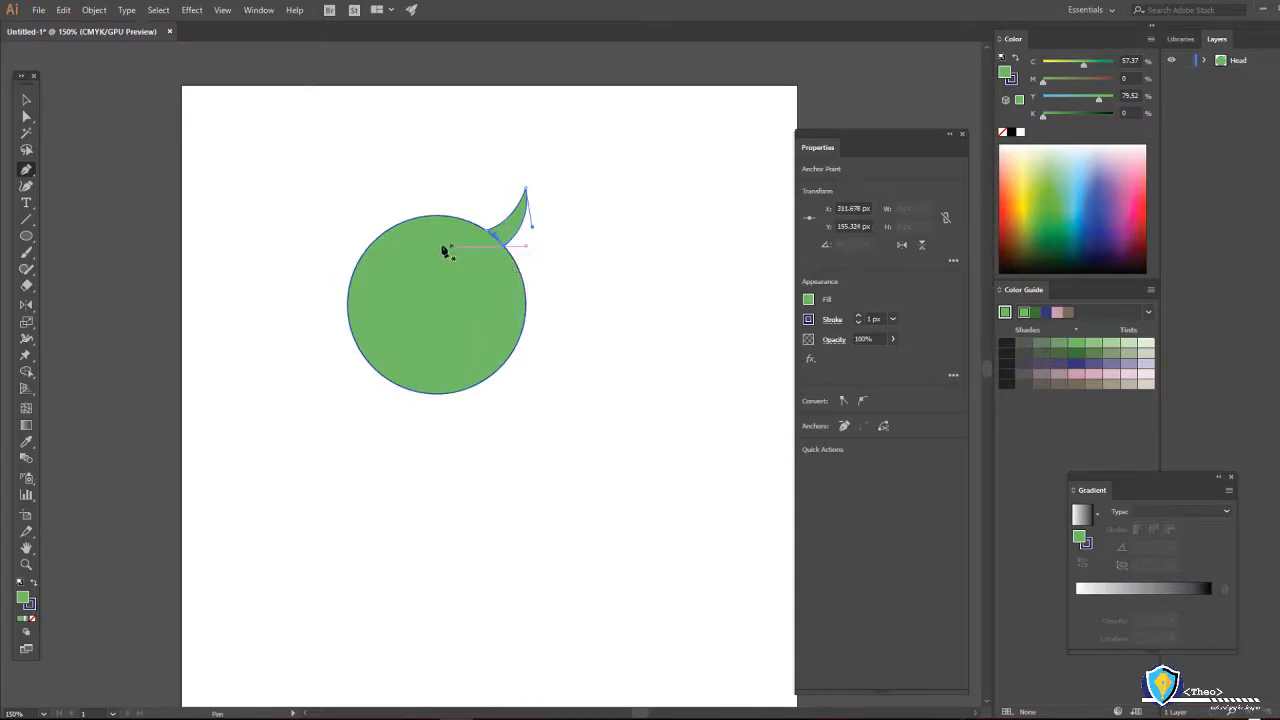
Draw a second curved horn of about 43 x 42 px on the circle's upper left edge and deselect it.
{"action": "key", "text": "o"}
{"action": "key", "text": "p"}
{"action": "left_click_drag", "start_coordinate": [368, 248], "coordinate": [355, 270]}
{"action": "left_click_drag", "start_coordinate": [326, 225], "coordinate": [316, 194]}
{"action": "left_click", "coordinate": [325, 227]}
{"action": "left_click_drag", "start_coordinate": [365, 254], "coordinate": [378, 250]}
{"action": "left_click", "coordinate": [26, 118]}
{"action": "left_click", "coordinate": [26, 100]}
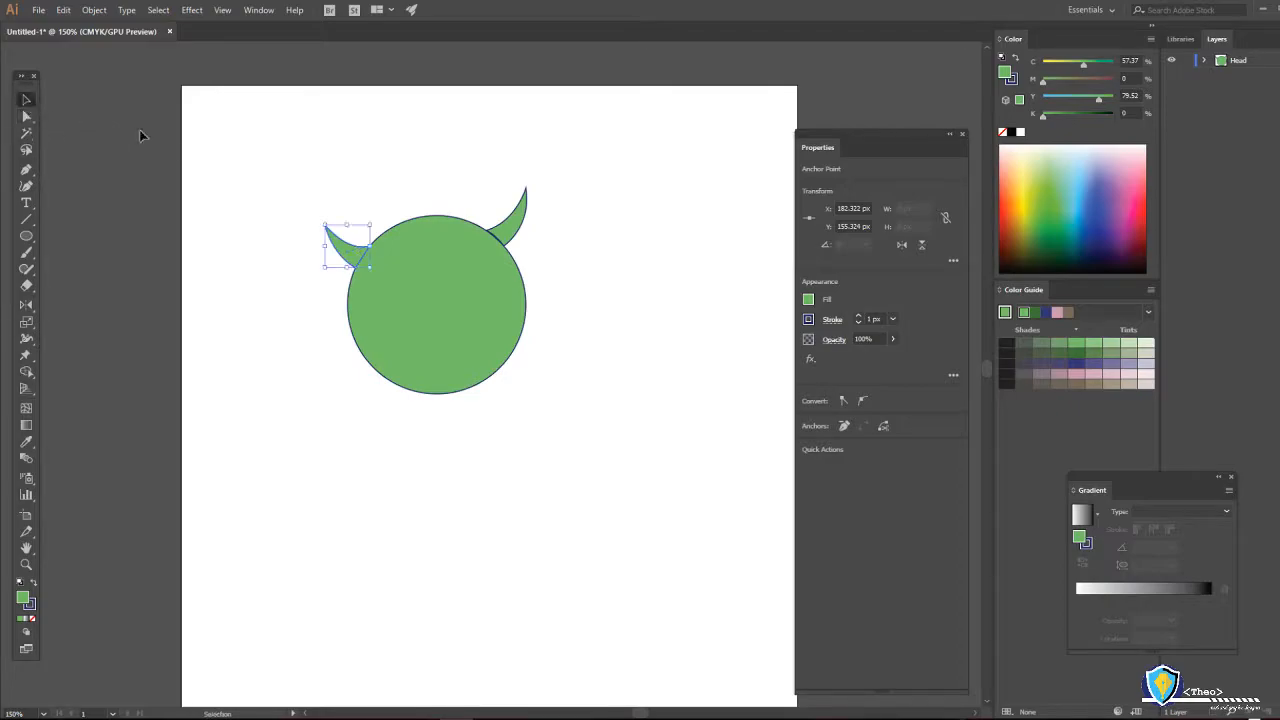
{"action": "left_click", "coordinate": [205, 150]}
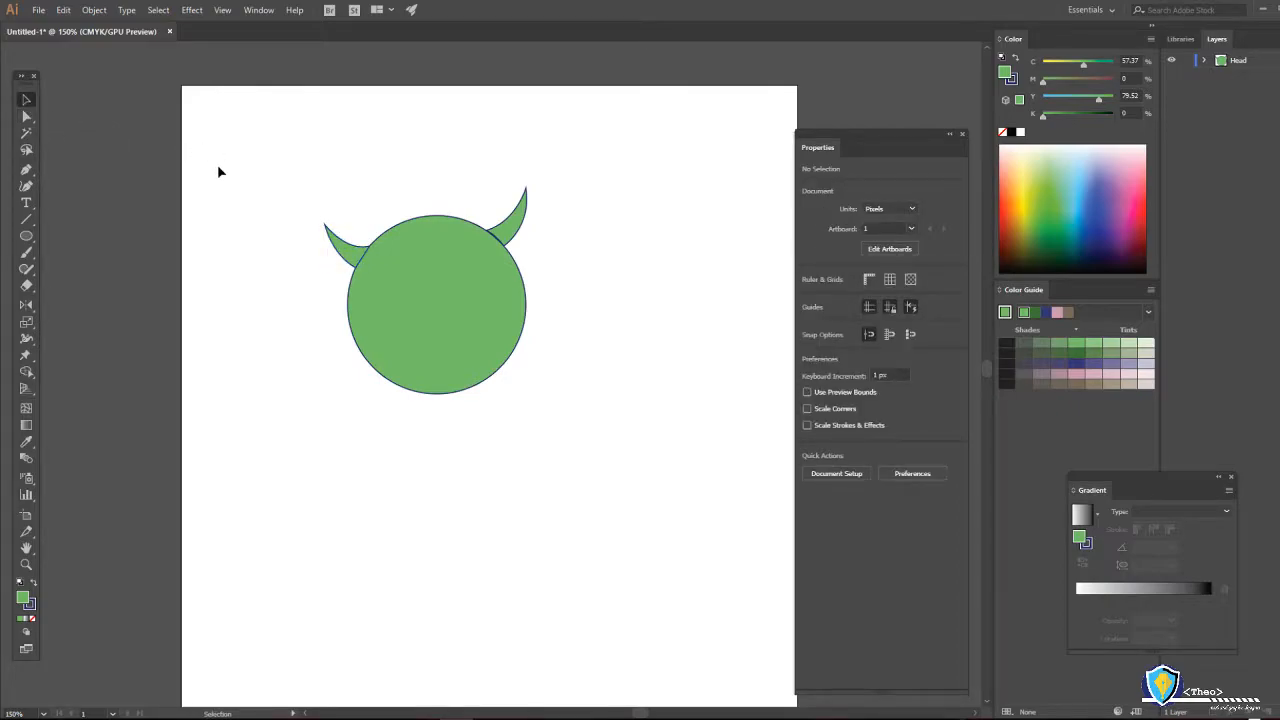
Shift the left horn's tip anchor up and outward to about X 128 px, Y 126 px.
{"action": "left_click", "coordinate": [341, 242]}
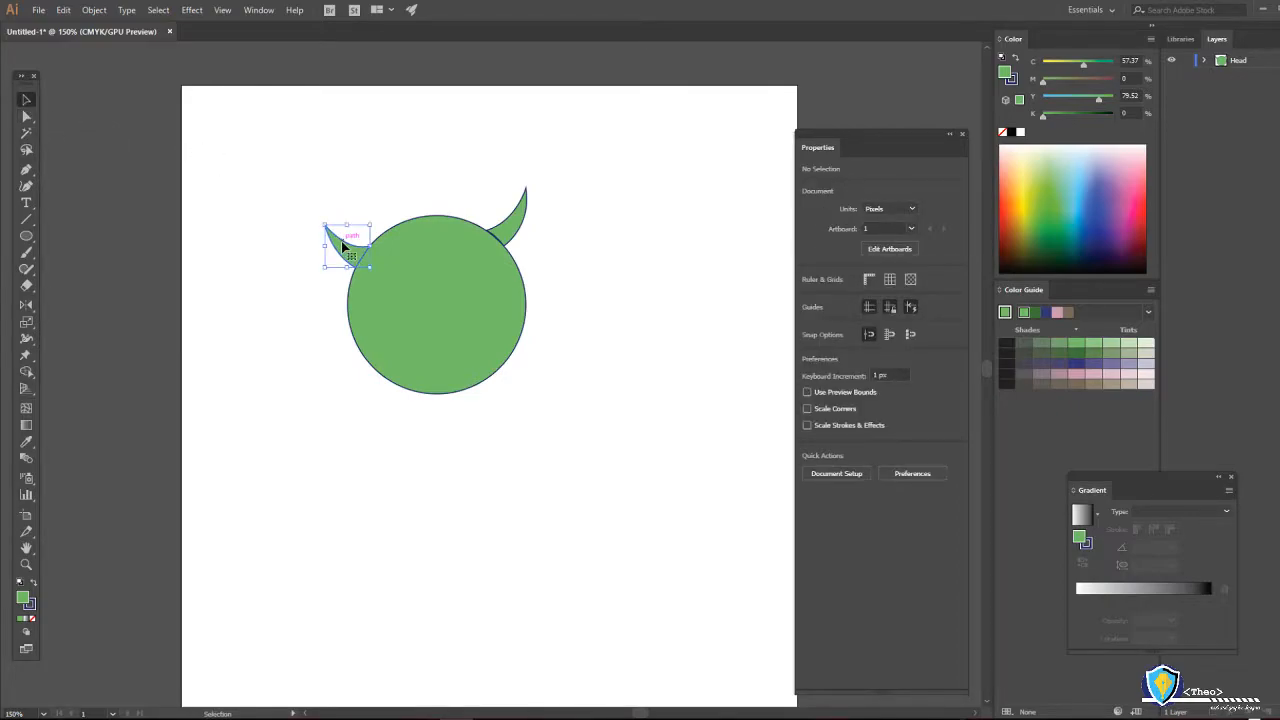
{"action": "left_click", "coordinate": [25, 118]}
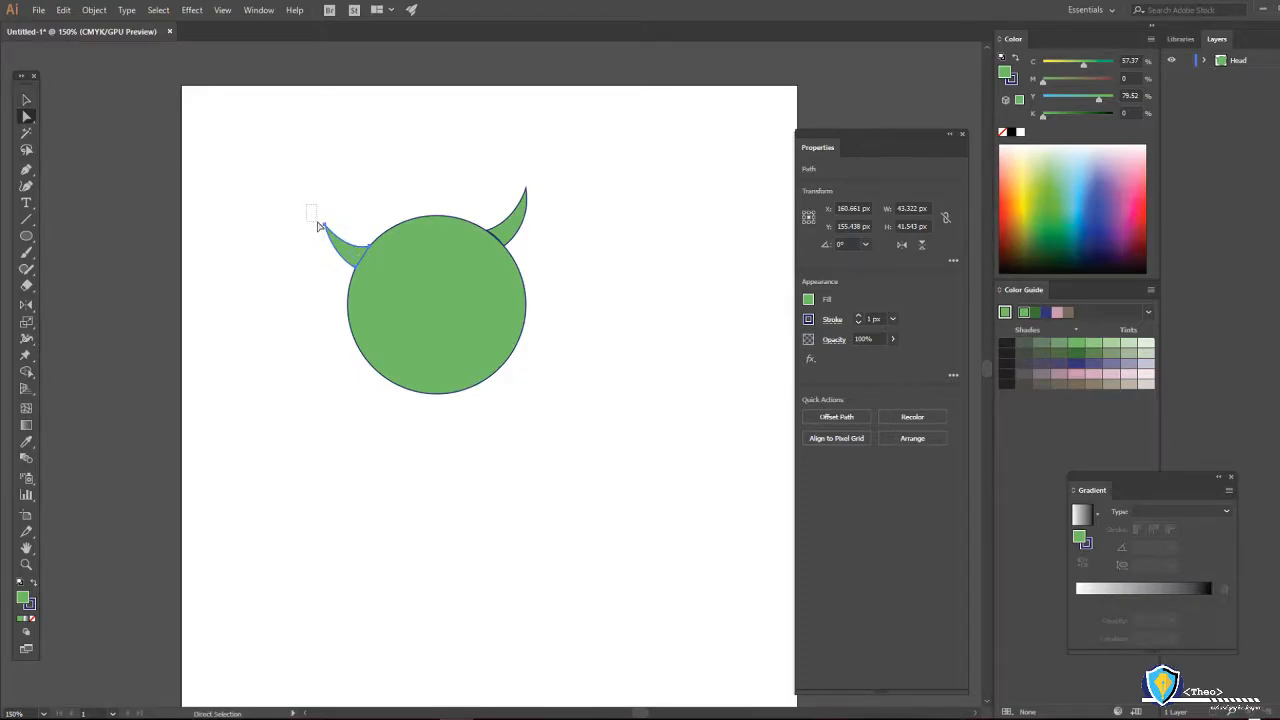
{"action": "left_click_drag", "start_coordinate": [321, 227], "coordinate": [338, 246]}
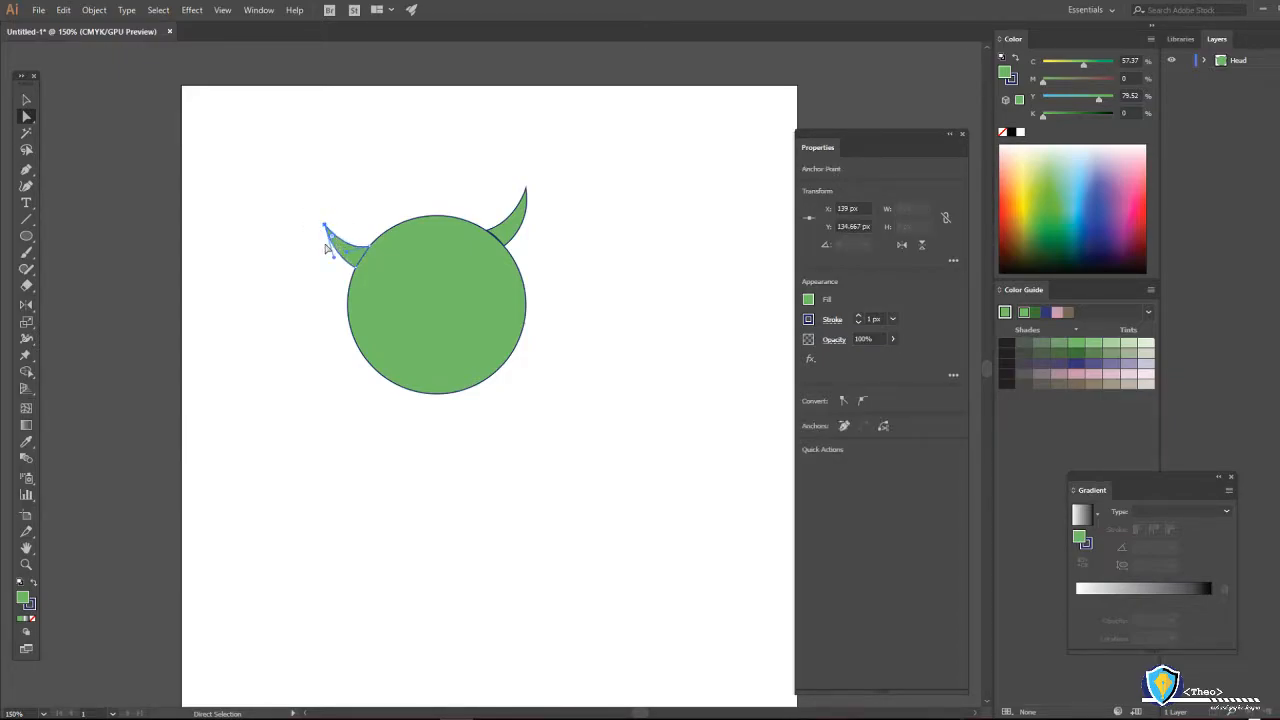
{"action": "key", "text": "Up"}
{"action": "key", "text": "Up"}
{"action": "key", "text": "Up"}
{"action": "key", "text": "Up"}
{"action": "key", "text": "Up"}
{"action": "key", "text": "Up"}
{"action": "key", "text": "Up"}
{"action": "key", "text": "Up"}
{"action": "key", "text": "Left"}
{"action": "key", "text": "Left"}
{"action": "key", "text": "Left"}
{"action": "mouse_move", "coordinate": [321, 214]}
{"action": "left_mouse_down"}
{"action": "mouse_move", "coordinate": [301, 233]}
{"action": "mouse_move", "coordinate": [325, 217]}
{"action": "mouse_move", "coordinate": [313, 217]}
{"action": "left_mouse_up"}
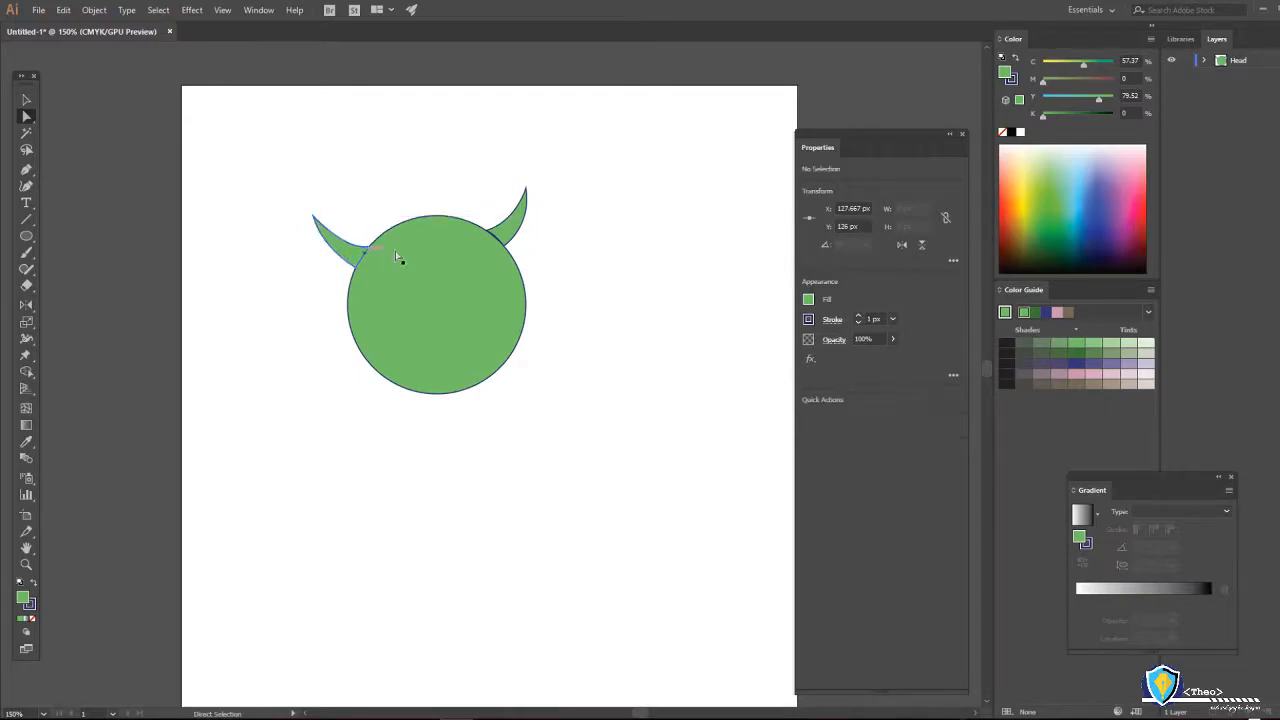
Move the right horn slightly down and outward along the head's edge.
{"action": "left_click", "coordinate": [510, 232]}
{"action": "left_click_drag", "start_coordinate": [510, 232], "coordinate": [522, 246]}
{"action": "left_click", "coordinate": [517, 250]}
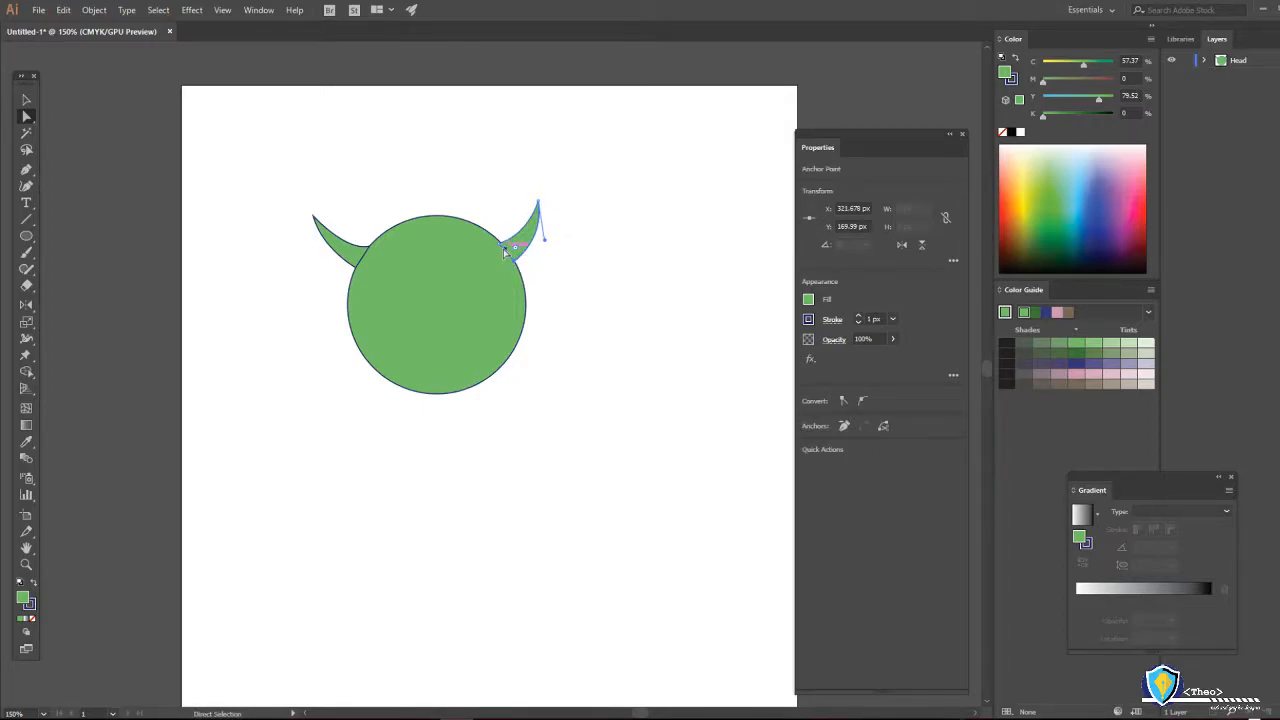
{"action": "key", "text": "ctrl+z"}
Draw a closed, curved smiling mouth of about 89 x 41 px in the lower part of the head with the Pen tool.
{"action": "key", "text": "p"}
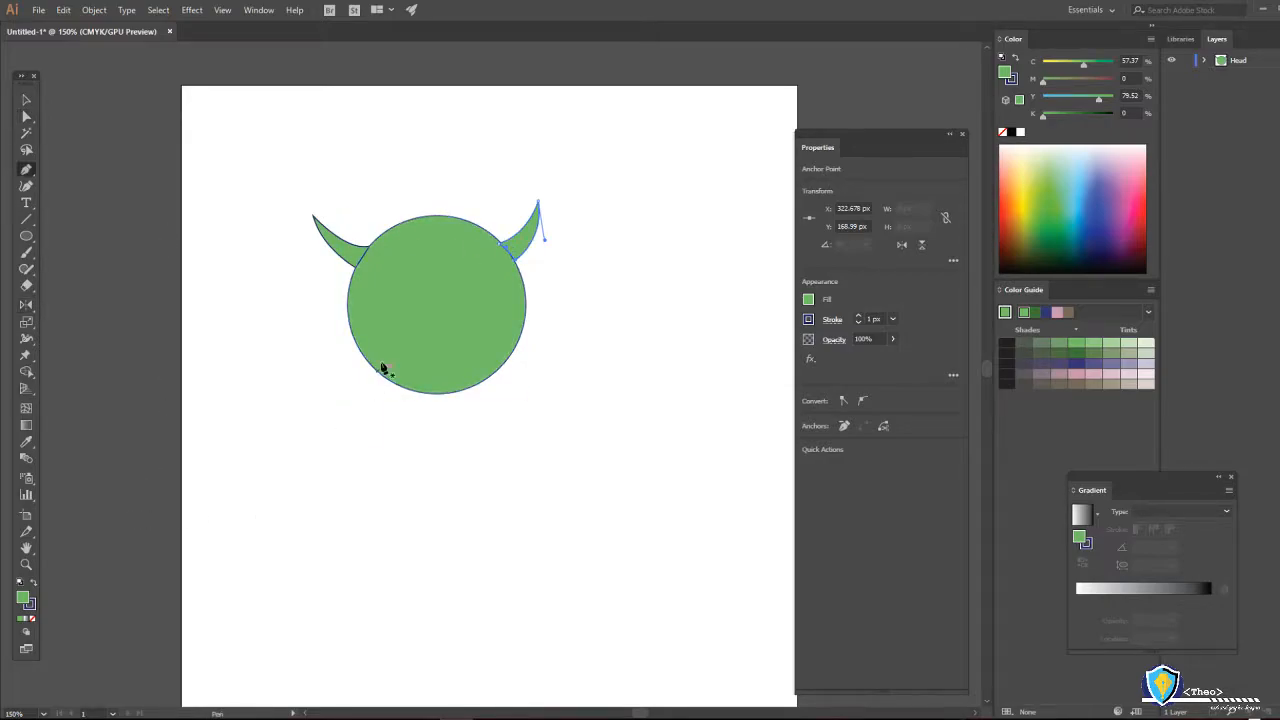
{"action": "left_click", "coordinate": [393, 329]}
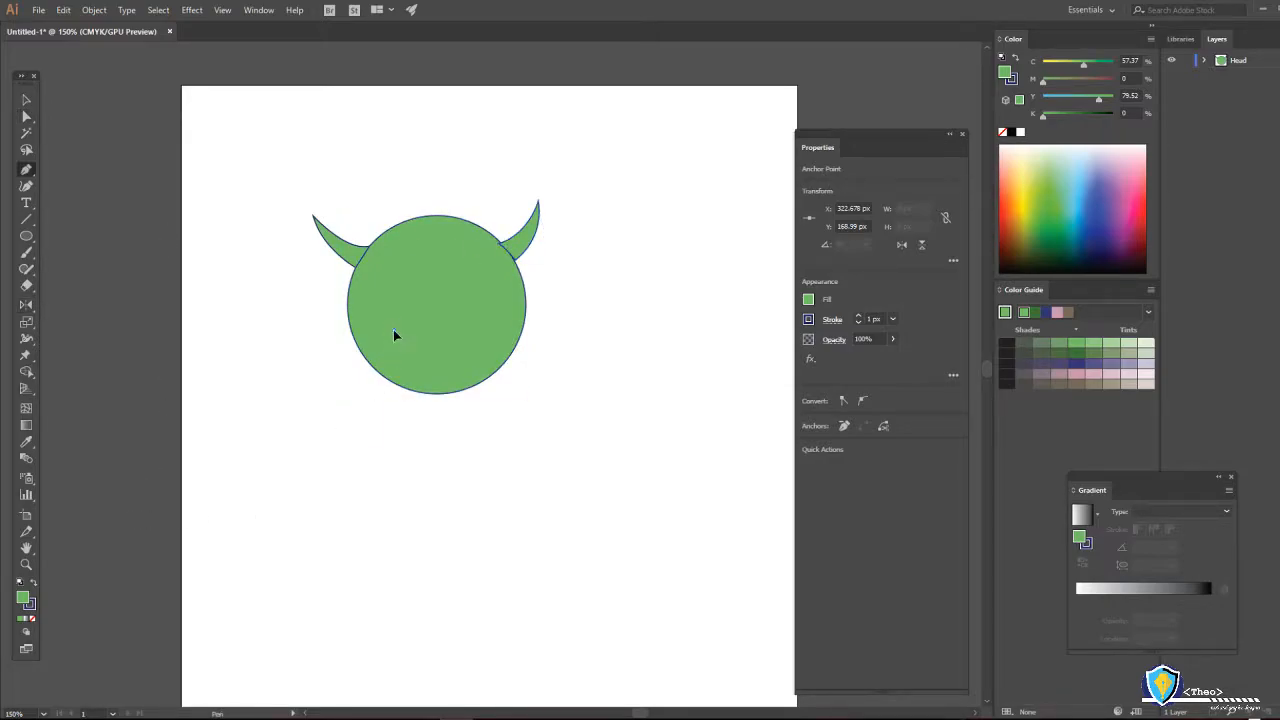
{"action": "left_click_drag", "start_coordinate": [486, 332], "coordinate": [551, 289]}
{"action": "left_click", "coordinate": [487, 332]}
{"action": "left_click_drag", "start_coordinate": [393, 337], "coordinate": [360, 242]}
Fill the mouth with dark grey, RGB 86, 91, 87, and deselect it.
{"action": "double_click", "coordinate": [24, 597]}
{"action": "left_click_drag", "start_coordinate": [140, 490], "coordinate": [131, 502]}
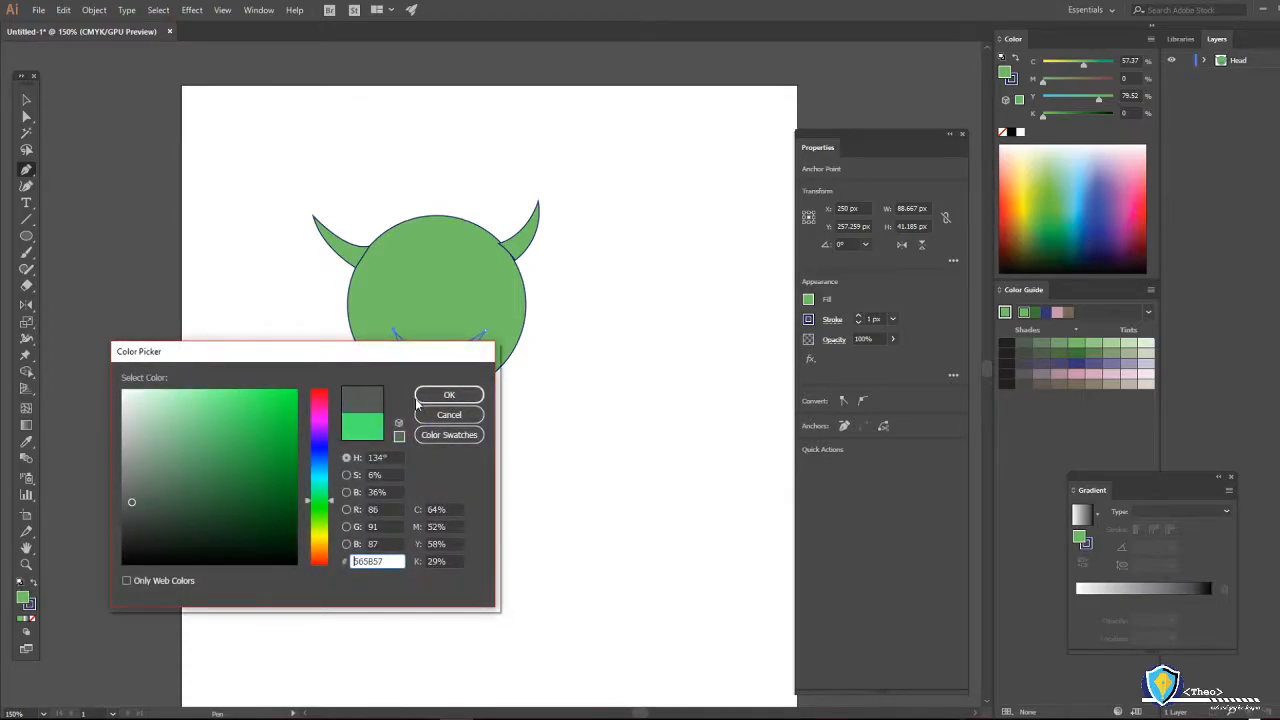
{"action": "left_click", "coordinate": [446, 395]}
{"action": "key", "text": "v"}
{"action": "left_click", "coordinate": [124, 181]}
Select the mouth and both horns together and cut them from the Head layer.
{"action": "left_click", "coordinate": [415, 359]}
{"action": "left_click", "coordinate": [337, 249]}
{"action": "left_click", "coordinate": [528, 236], "text": "shift"}
{"action": "key", "text": "a"}
{"action": "key", "text": "v"}
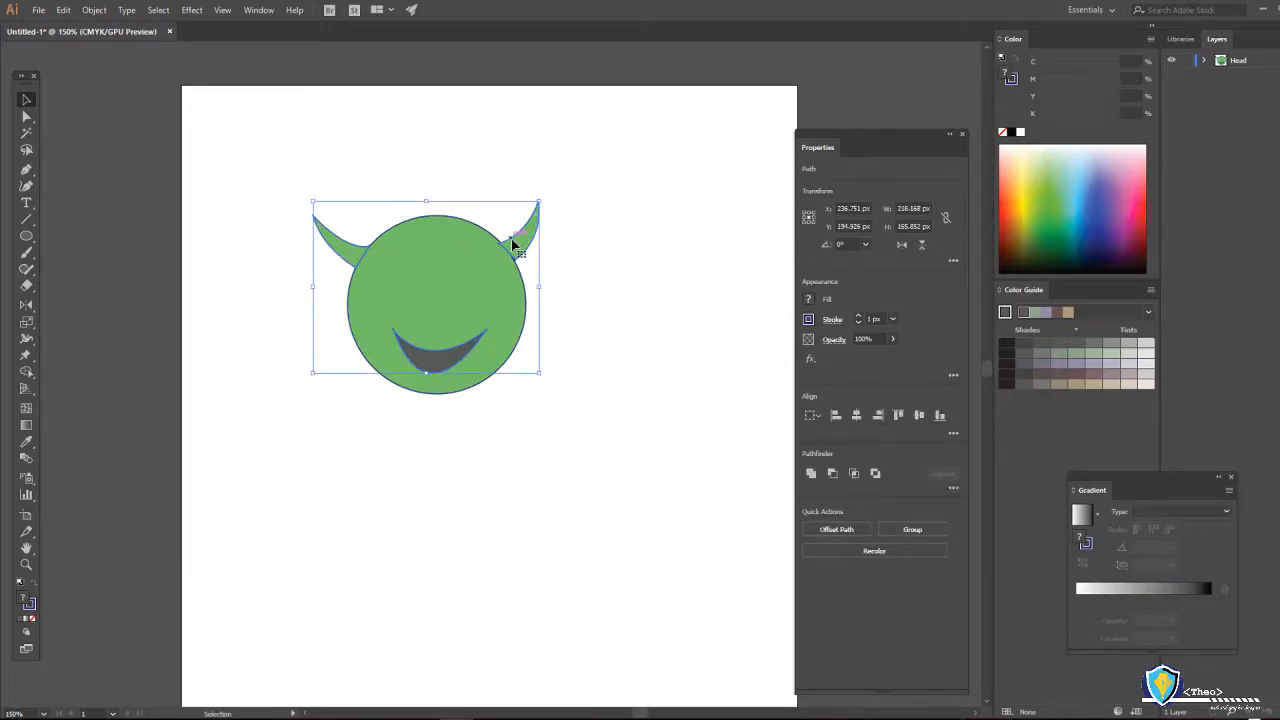
{"action": "key", "text": "a"}
{"action": "key", "text": "Delete"}
{"action": "key", "text": "v"}
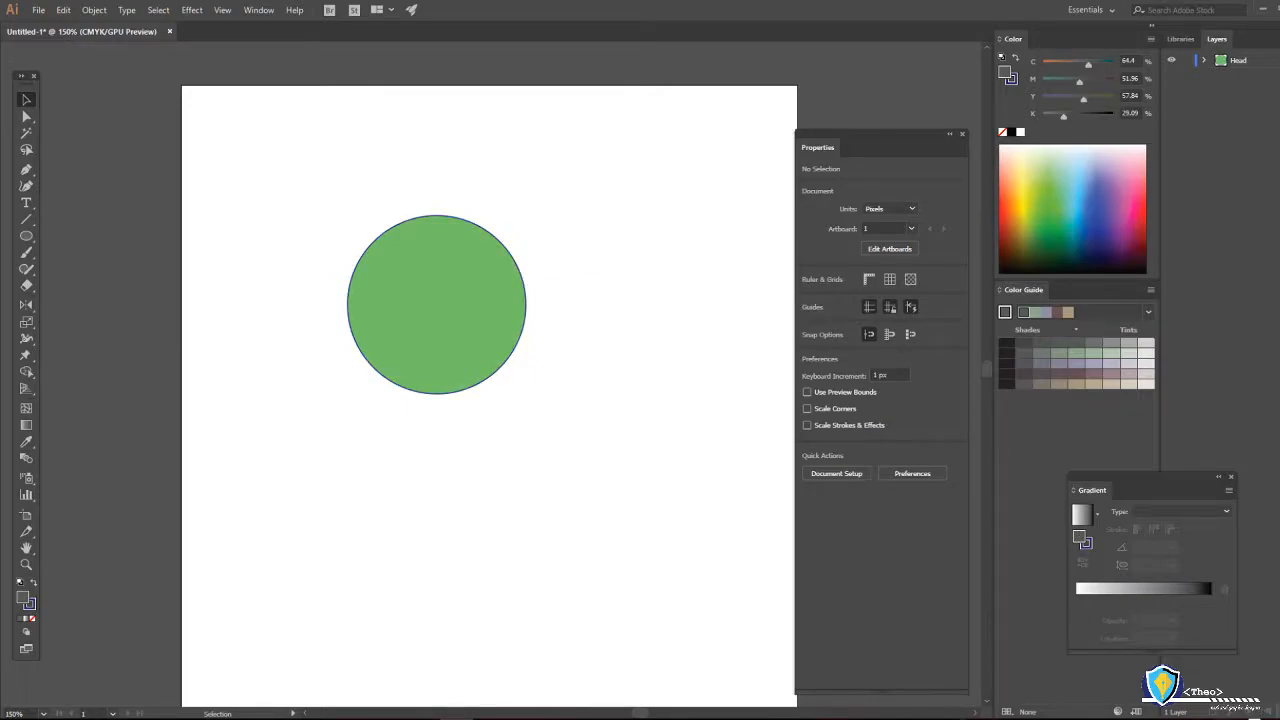
Add a new layer above Head, paste the mouth and horns onto it and position them on the head.
{"action": "key", "text": "ctrl+l"}
{"action": "key", "text": "a"}
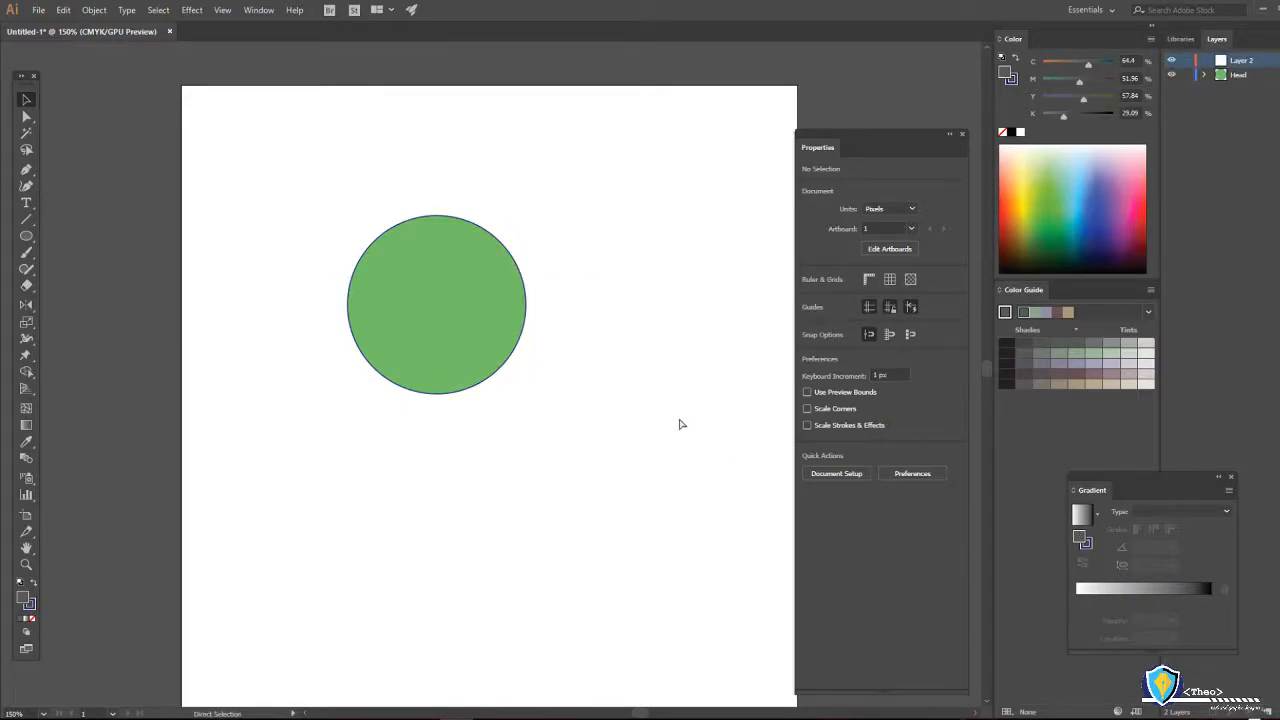
{"action": "key", "text": "ctrl+f"}
{"action": "key", "text": "v"}
{"action": "left_click_drag", "start_coordinate": [583, 305], "coordinate": [524, 248]}
Rename the new layer as Features and deselect its artwork.
{"action": "double_click", "coordinate": [1236, 64]}
{"action": "type", "text": "Features"}
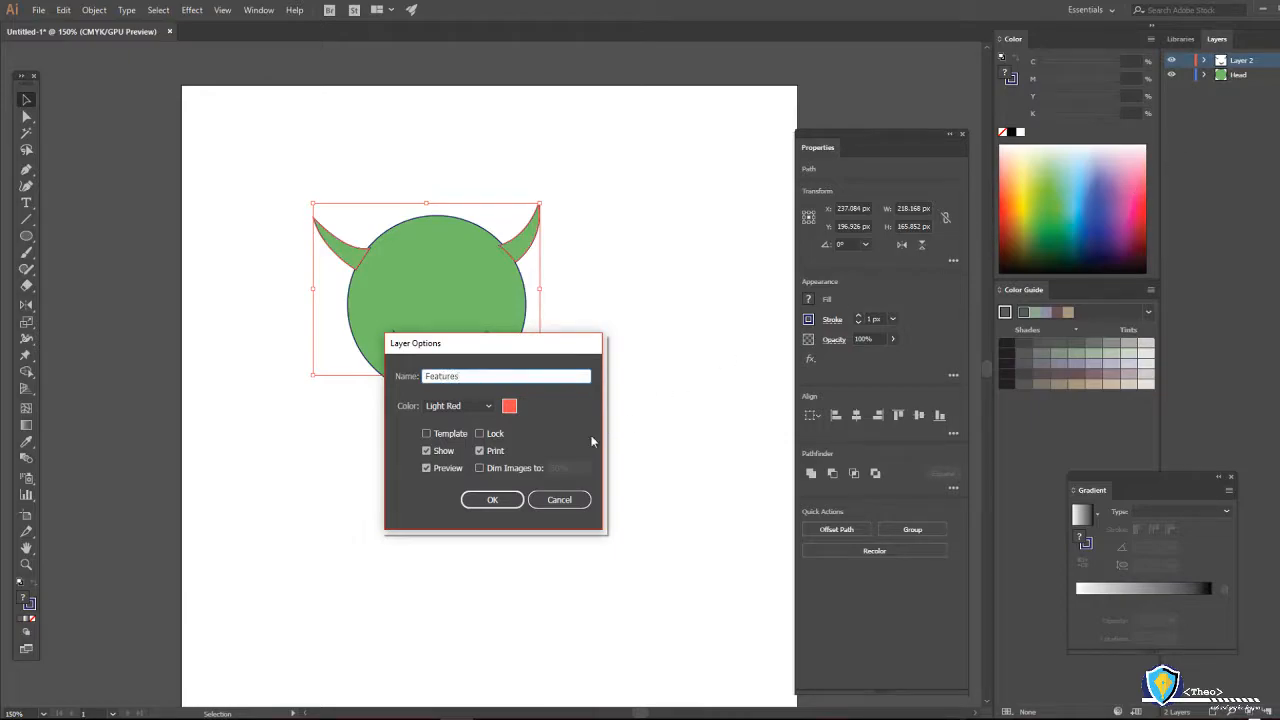
{"action": "left_click", "coordinate": [492, 499]}
{"action": "left_click", "coordinate": [536, 456]}
Select both horns together and cut them from the Features layer.
{"action": "key", "text": "z"}
{"action": "left_click", "coordinate": [530, 311]}
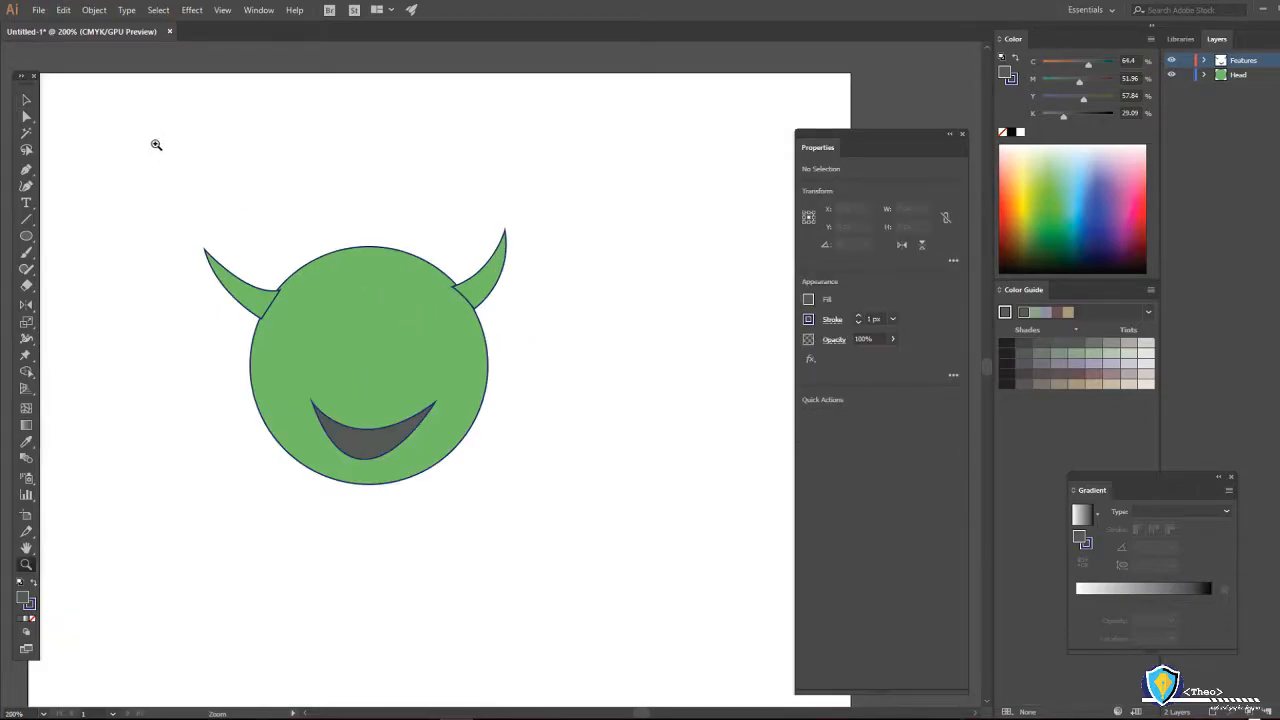
{"action": "left_click", "coordinate": [26, 100]}
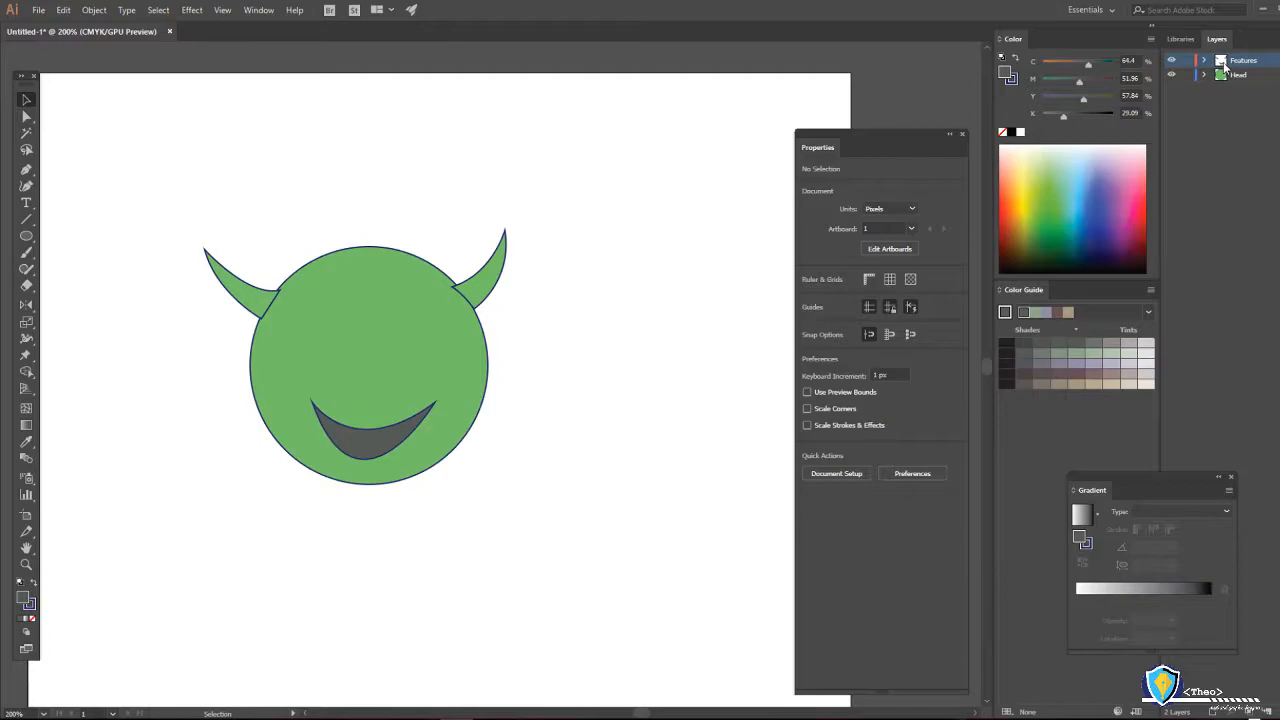
{"action": "left_click", "coordinate": [491, 283]}
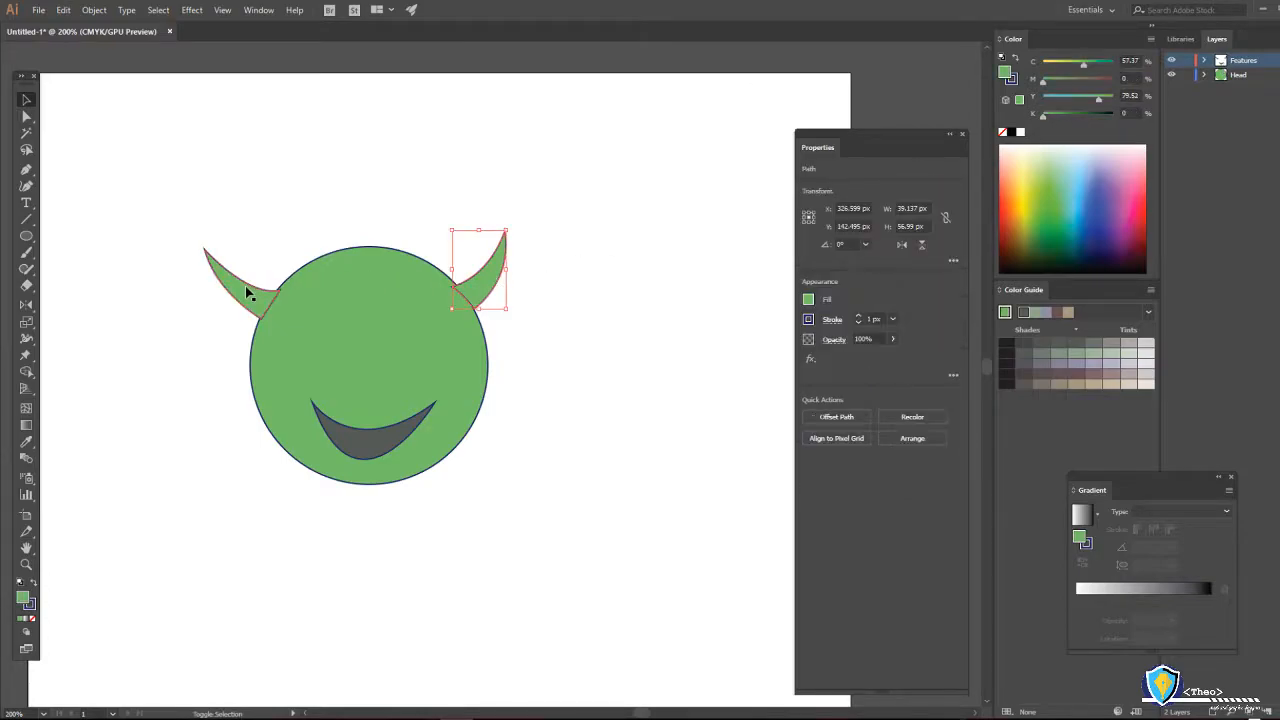
{"action": "key", "text": "a"}
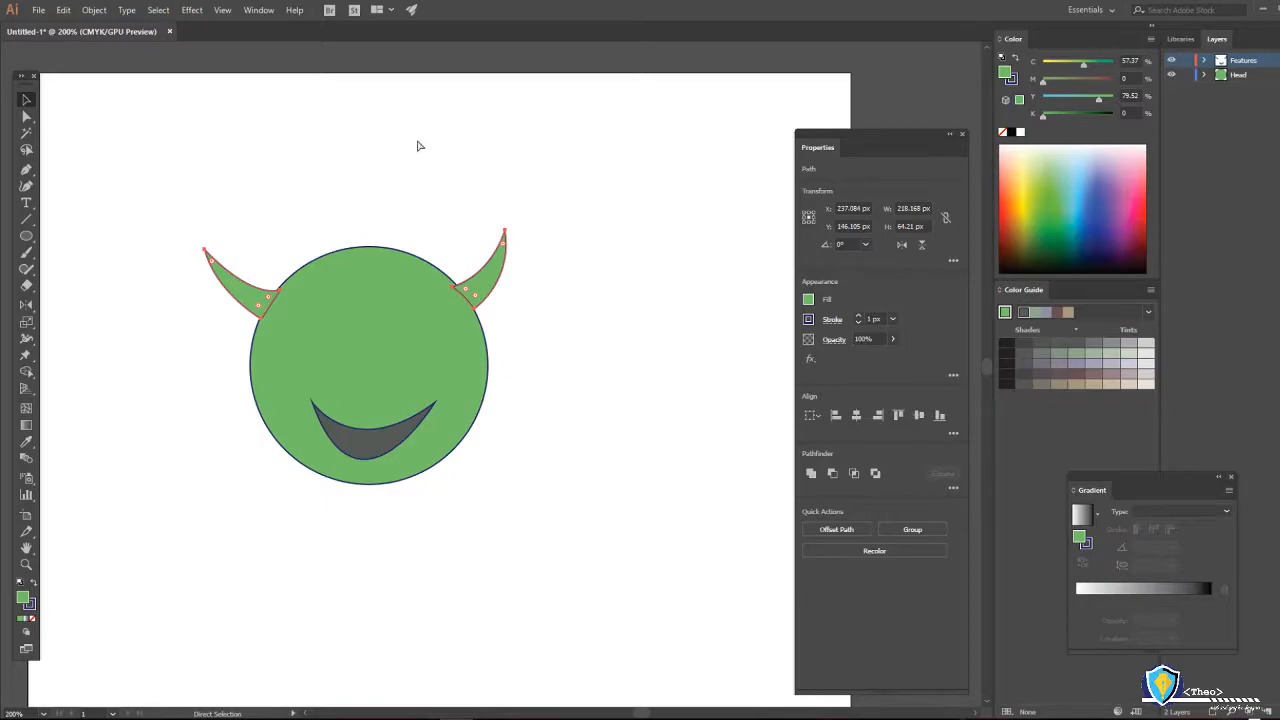
{"action": "key", "text": "Delete"}
{"action": "key", "text": "v"}
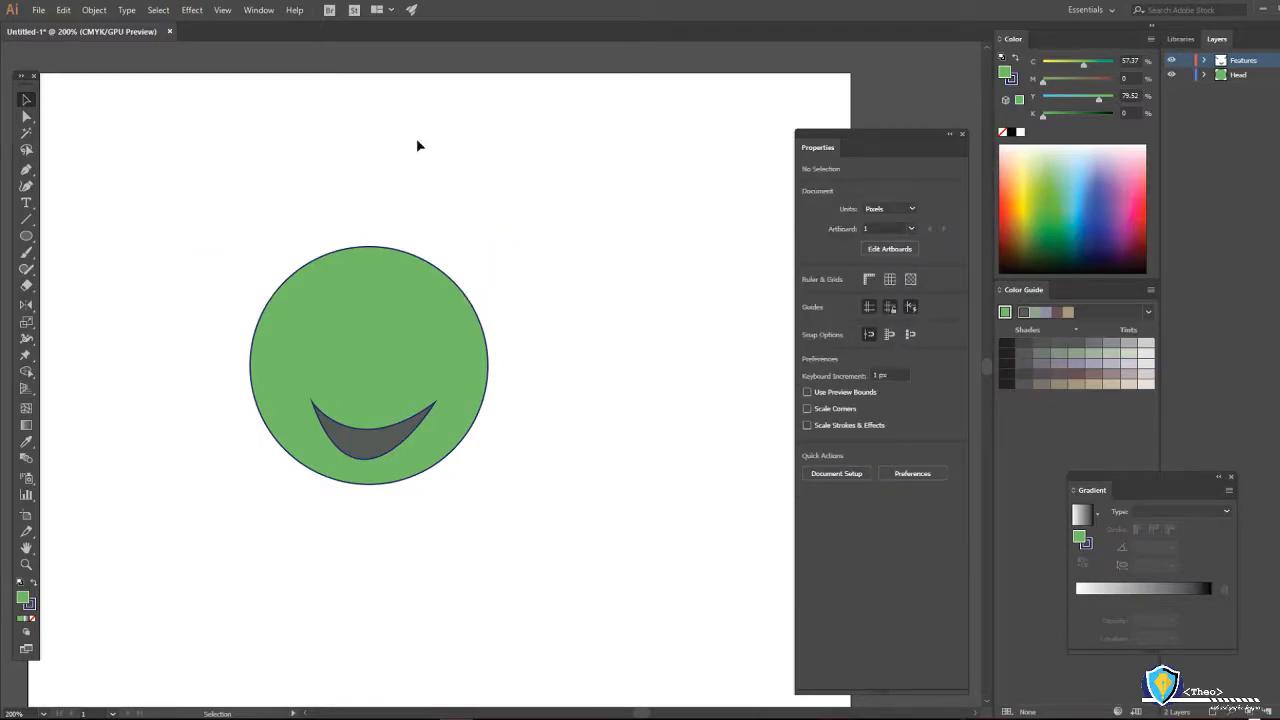
Add a new layer below Head, paste the horns onto it and position them behind the head's upper sides.
{"action": "left_click", "coordinate": [1237, 77]}
{"action": "key", "text": "ctrl+l"}
{"action": "left_click_drag", "start_coordinate": [1228, 81], "coordinate": [1193, 110]}
{"action": "key", "text": "ctrl+v"}
{"action": "left_click_drag", "start_coordinate": [615, 407], "coordinate": [494, 306]}
{"action": "left_click", "coordinate": [548, 306]}
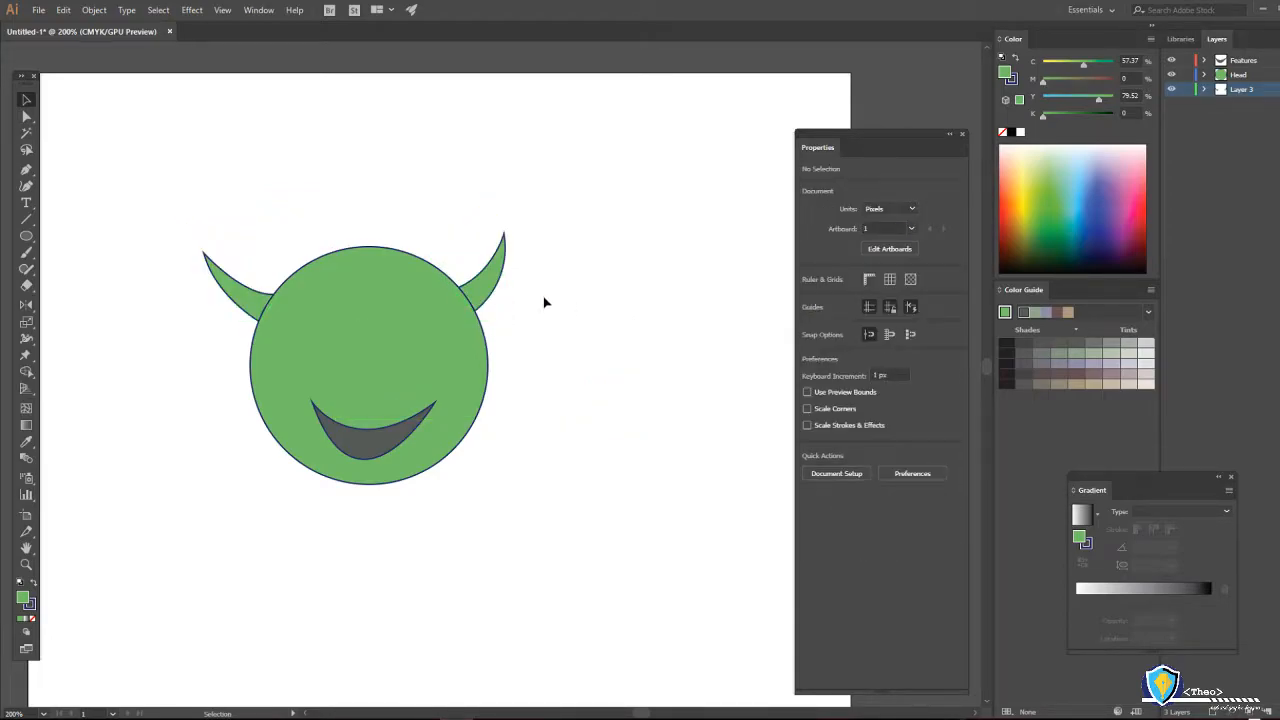
Send the right horn to the back and deselect it.
{"action": "left_click", "coordinate": [491, 280]}
{"action": "right_click", "coordinate": [492, 277]}
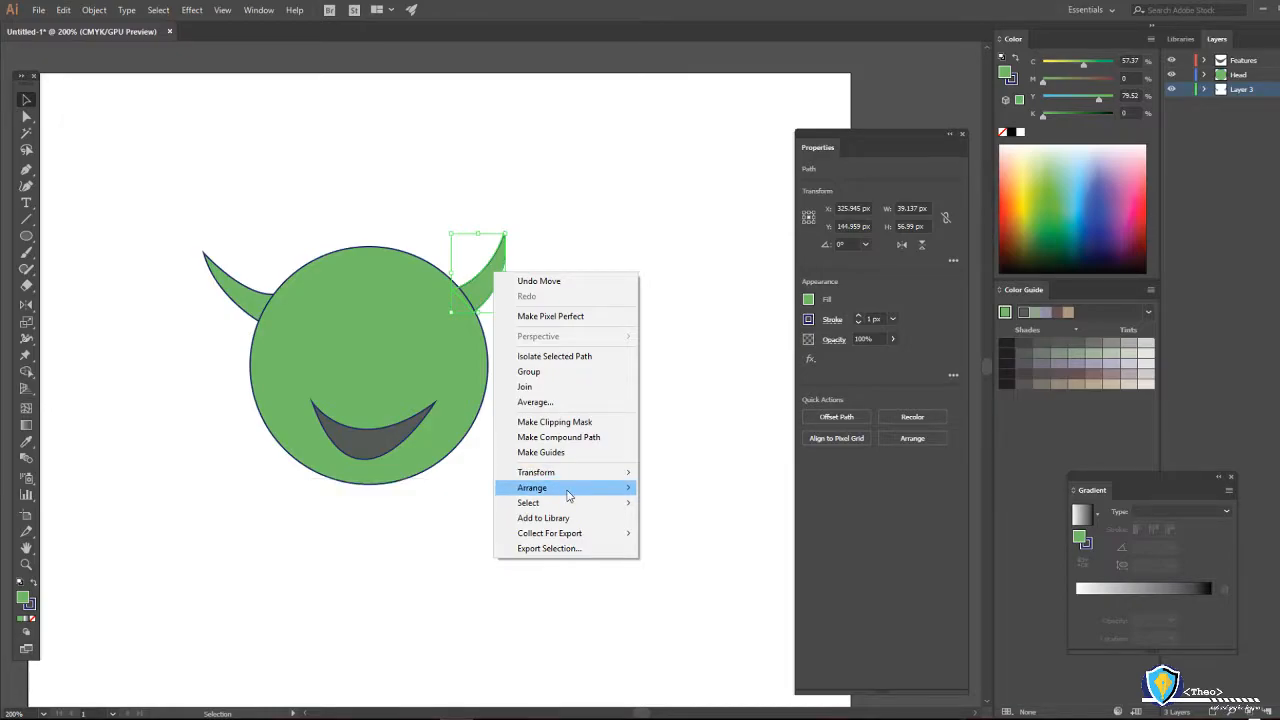
{"action": "mouse_move", "coordinate": [565, 489]}
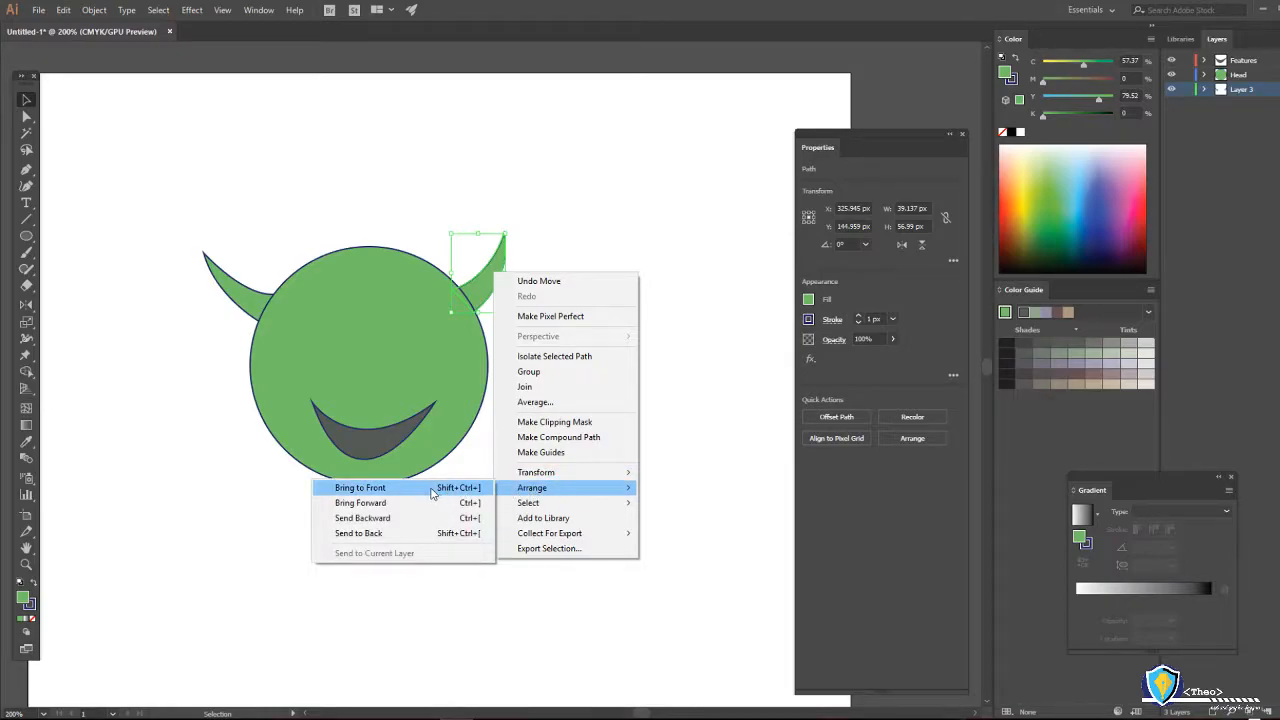
{"action": "left_click", "coordinate": [376, 533]}
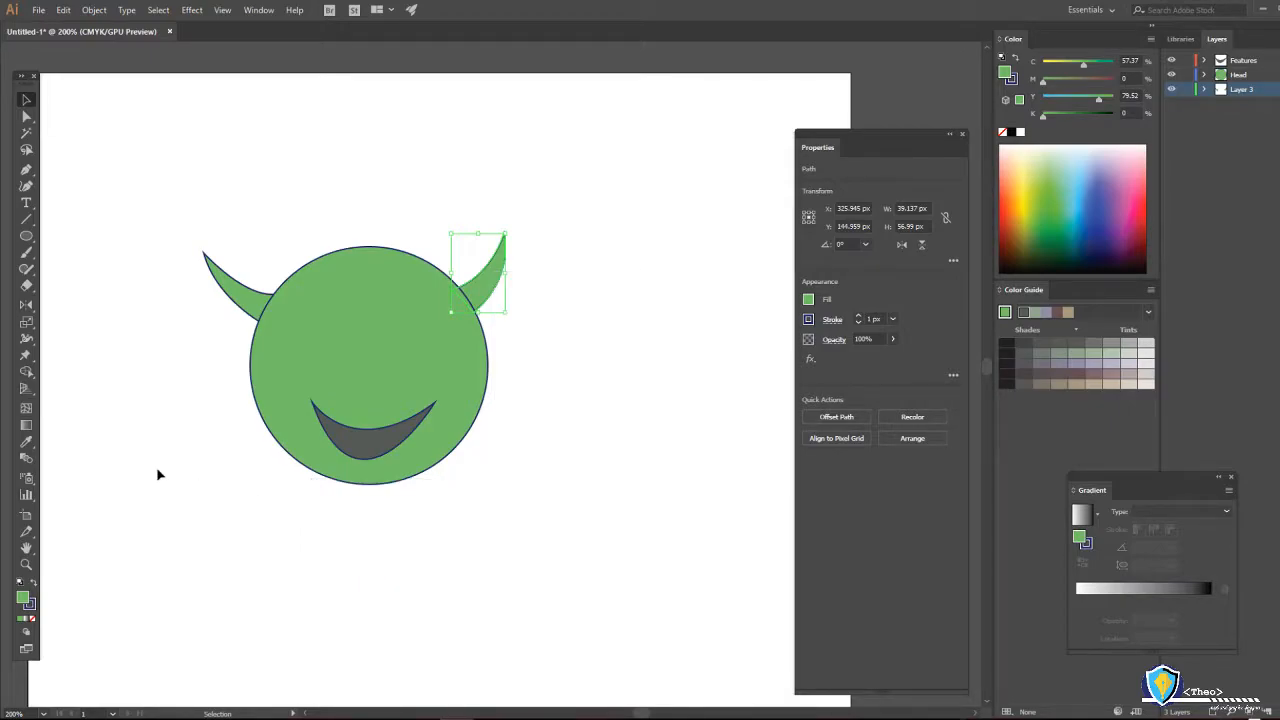
{"action": "left_click", "coordinate": [172, 472]}
Rename the layer holding the horns as Horns.
{"action": "double_click", "coordinate": [1234, 91]}
{"action": "type", "text": "He"}
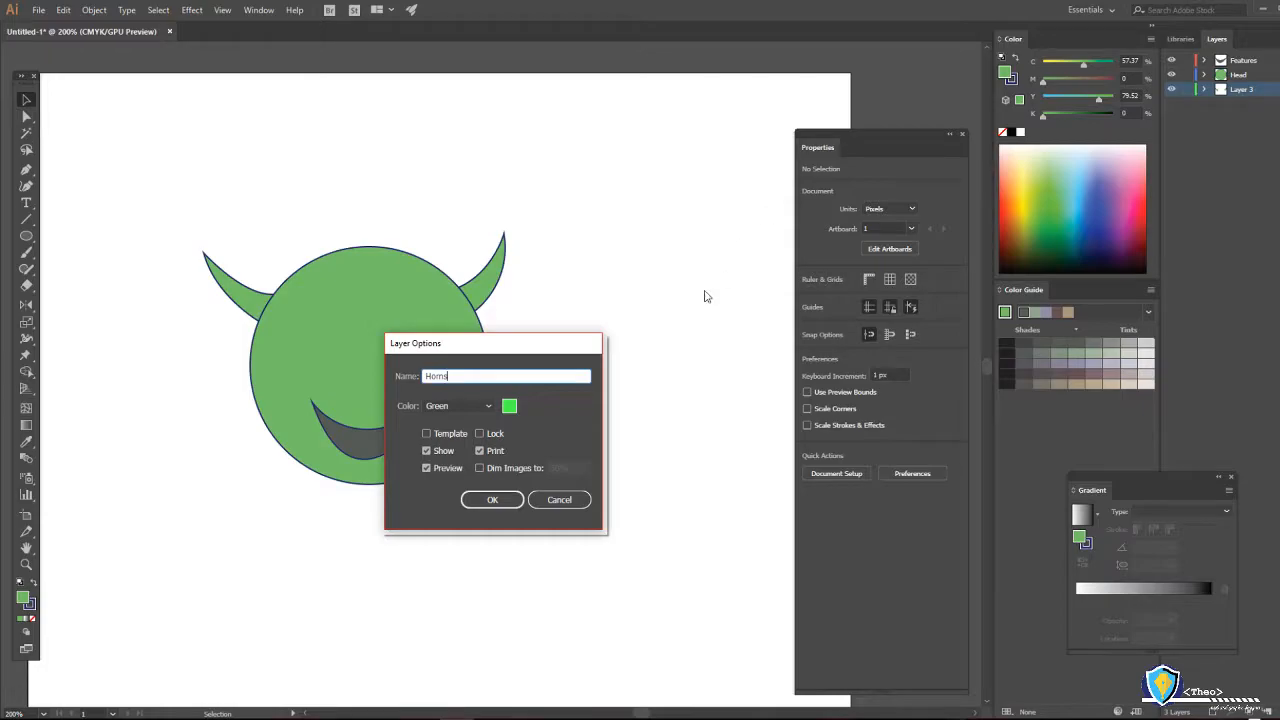
{"action": "left_click", "coordinate": [492, 499]}
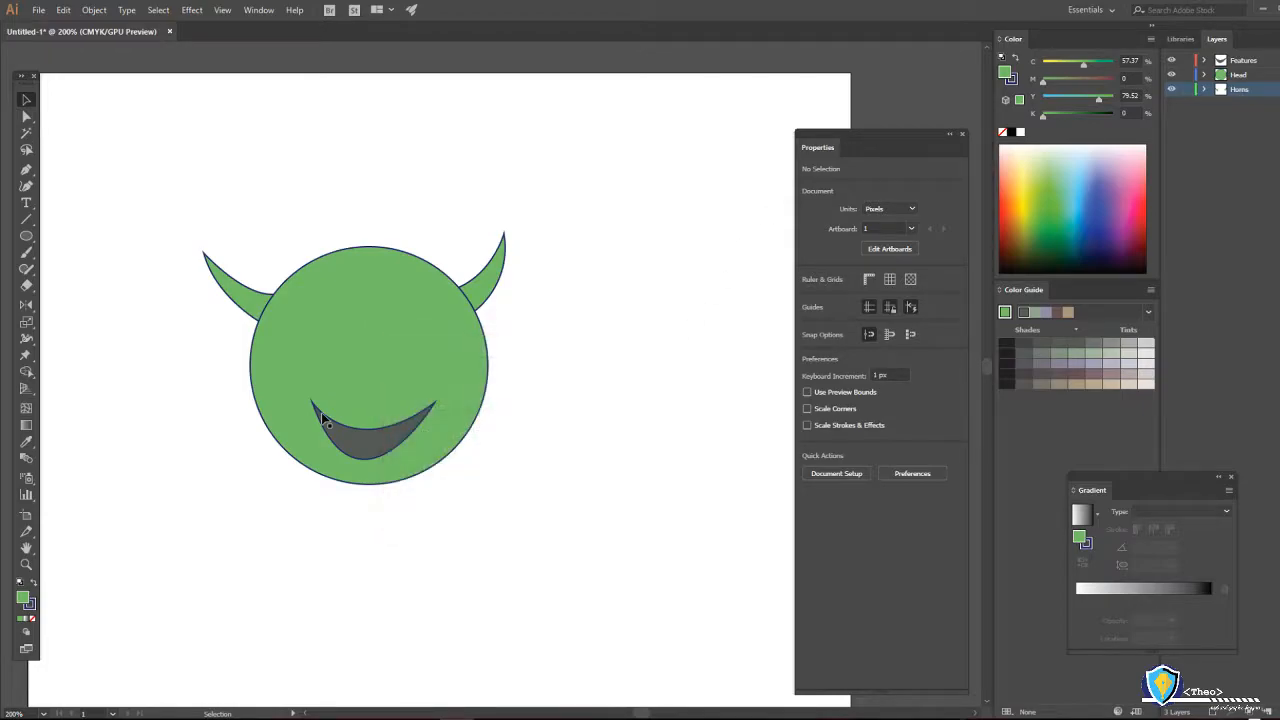
Fill both horns with pale yellow, RGB 244, 224, 166, and deselect them.
{"action": "left_click", "coordinate": [222, 280]}
{"action": "left_click", "coordinate": [489, 268], "text": "shift"}
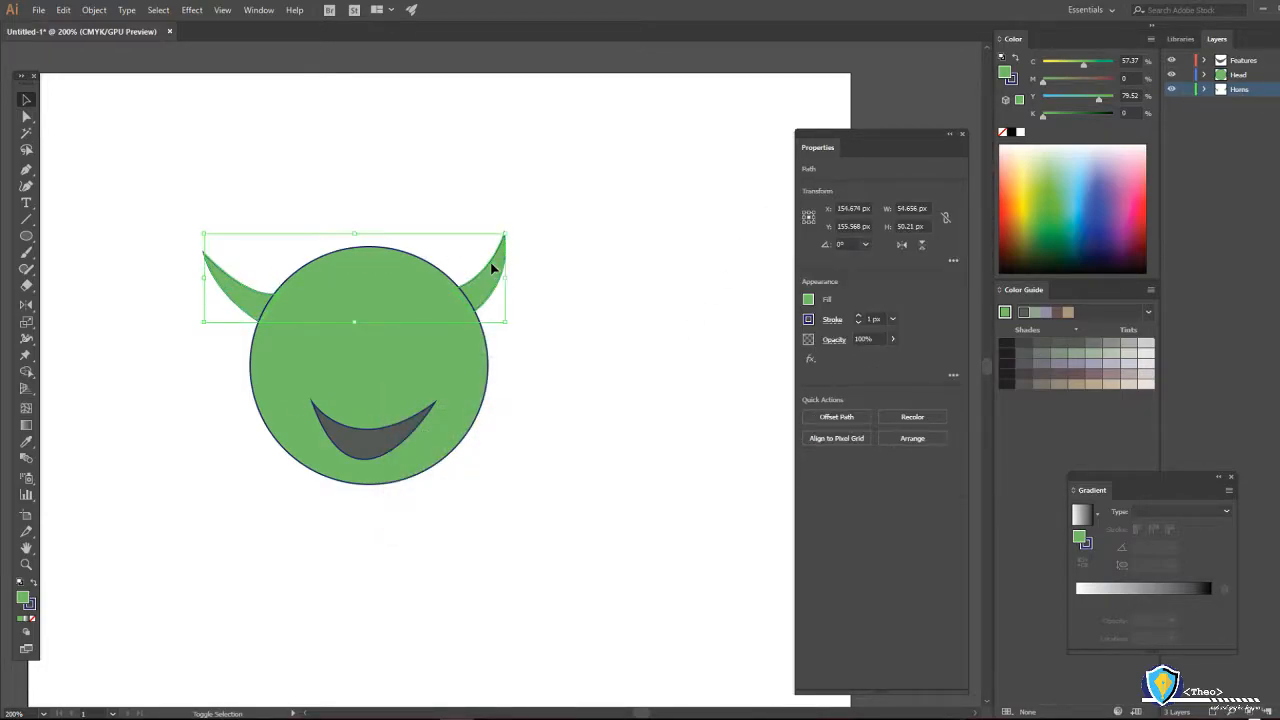
{"action": "double_click", "coordinate": [26, 598]}
{"action": "left_click_drag", "start_coordinate": [320, 512], "coordinate": [320, 543]}
{"action": "left_click", "coordinate": [177, 397]}
{"action": "left_click", "coordinate": [449, 394]}
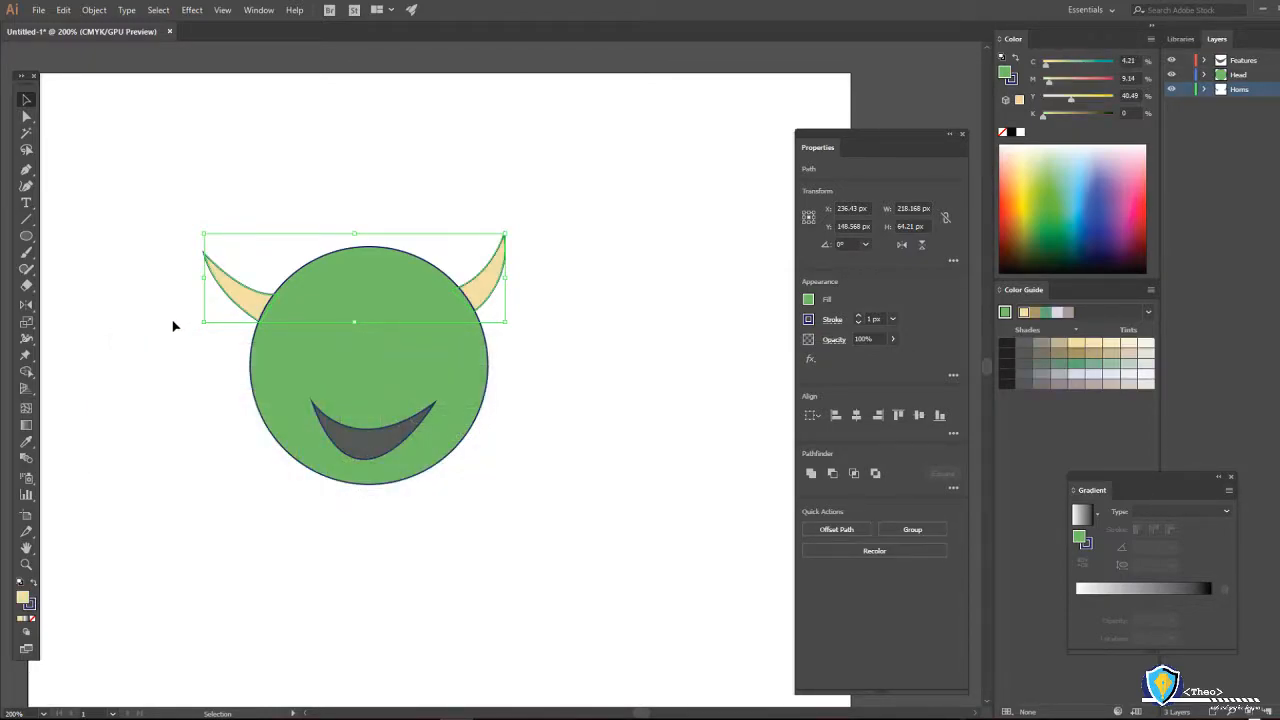
{"action": "left_click", "coordinate": [173, 335]}
Add a new layer directly above Head and draw a circular left eye about 31 px wide on it.
{"action": "scroll", "coordinate": [169, 373], "scroll_direction": "down", "scroll_amount": 1}
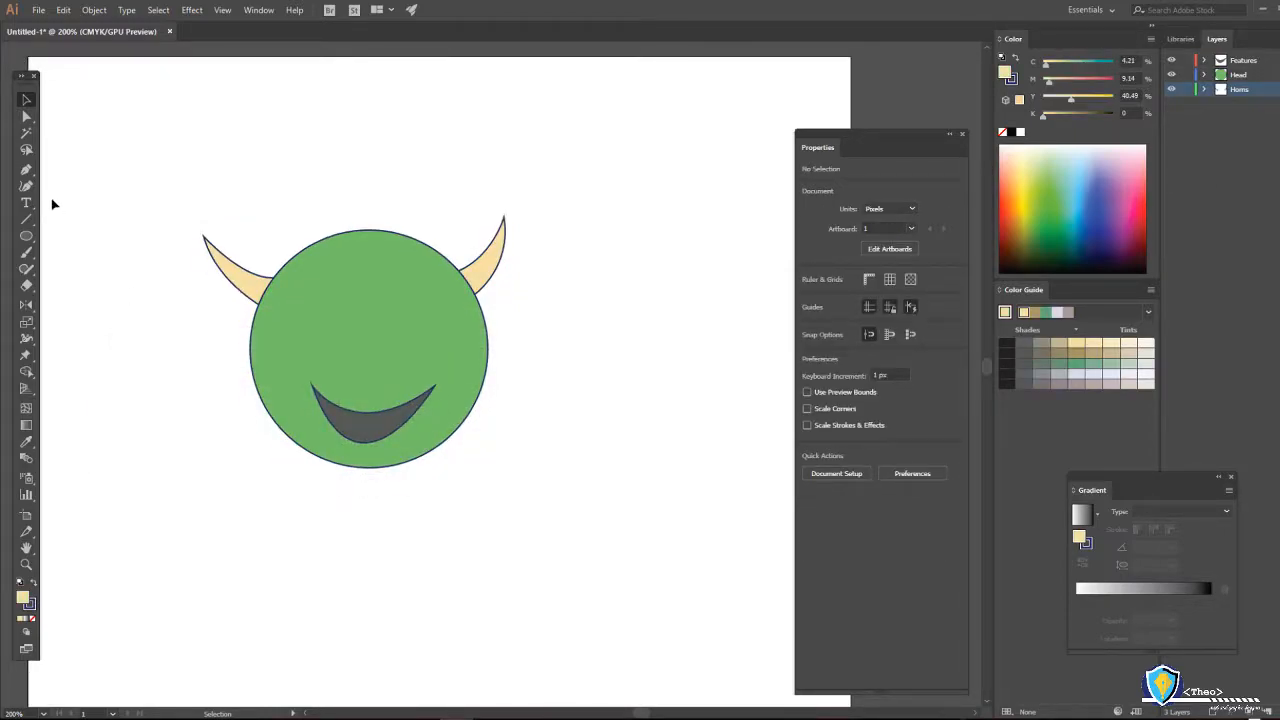
{"action": "left_click", "coordinate": [26, 236]}
{"action": "left_click_drag", "start_coordinate": [304, 290], "coordinate": [338, 320]}
{"action": "key", "text": "ctrl+z"}
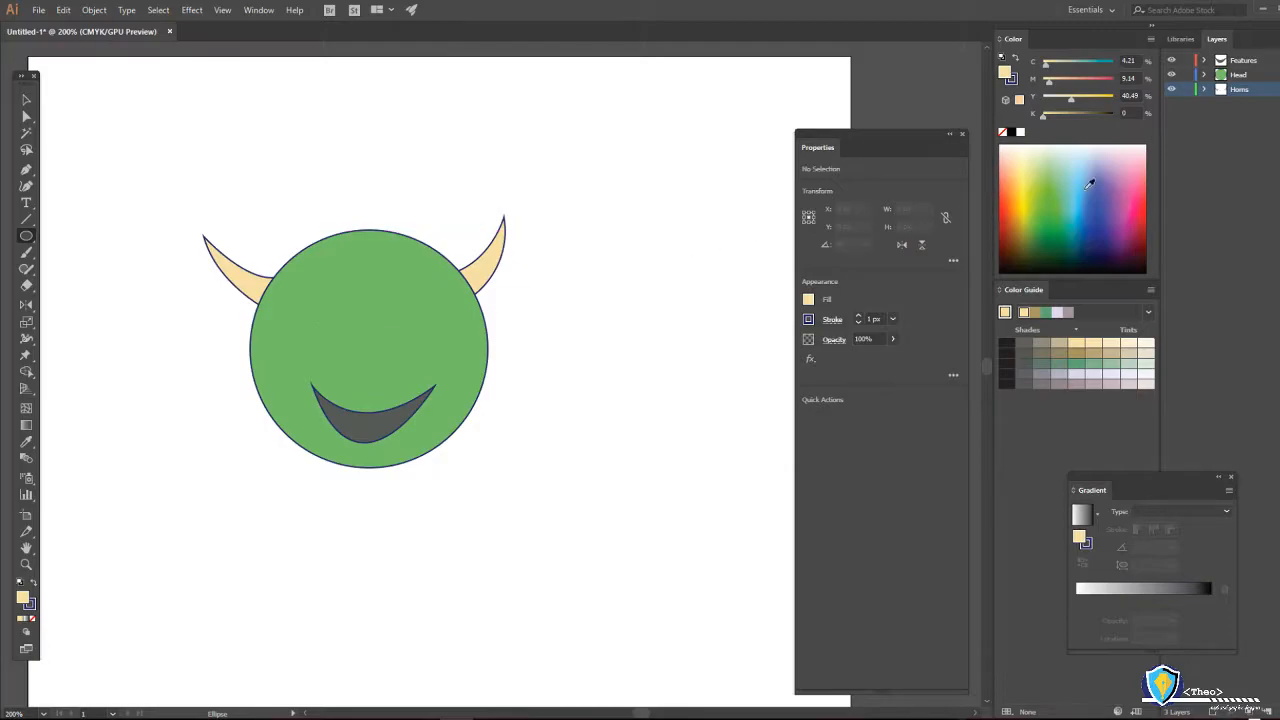
{"action": "left_click", "coordinate": [1220, 77]}
{"action": "left_click", "coordinate": [1249, 711]}
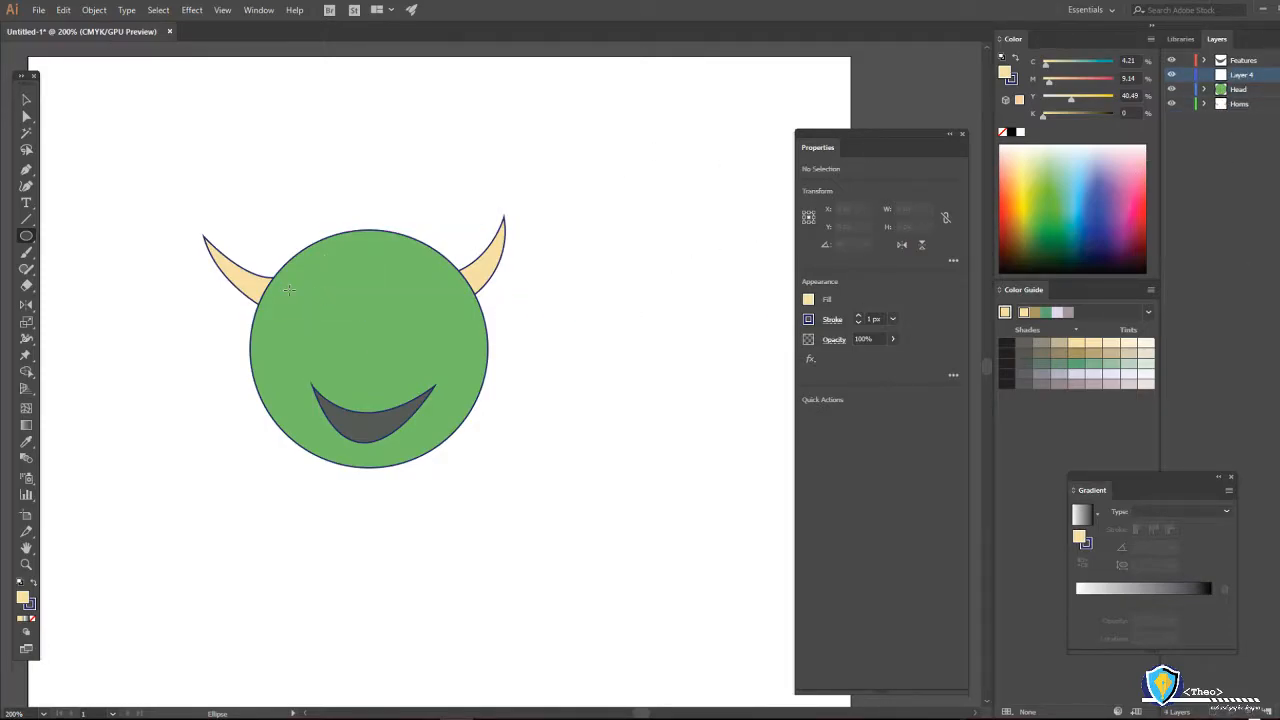
{"action": "left_click_drag", "start_coordinate": [303, 287], "coordinate": [347, 330]}
{"action": "left_click", "coordinate": [26, 100]}
{"action": "left_click", "coordinate": [143, 130]}
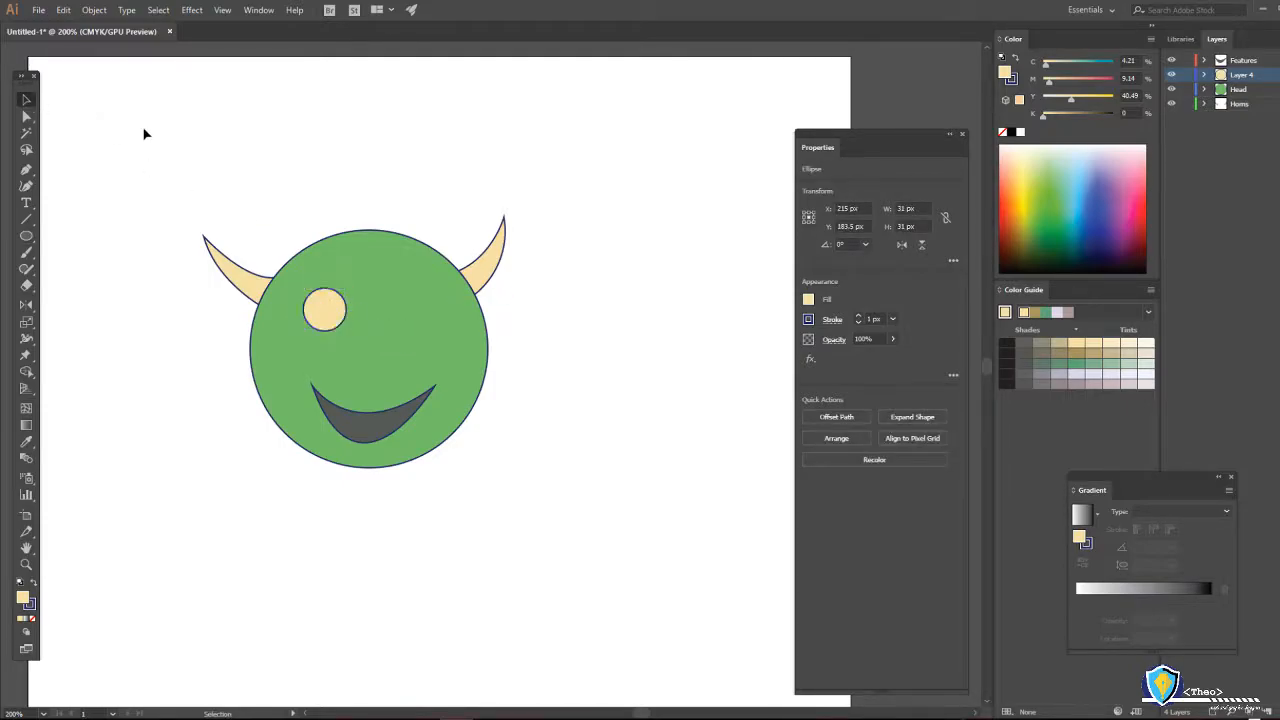
Rename the Features layer as Mouth.
{"action": "double_click", "coordinate": [1246, 59]}
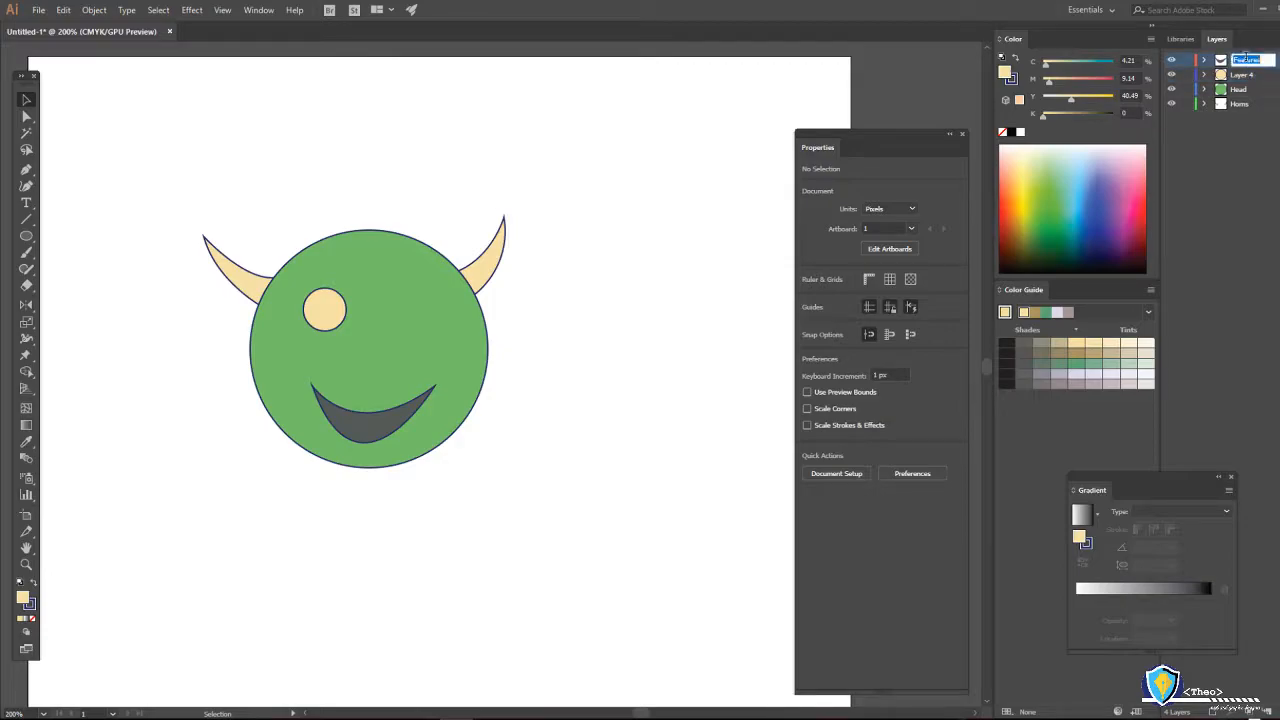
{"action": "type", "text": "Mouth"}
{"action": "key", "text": "Return"}
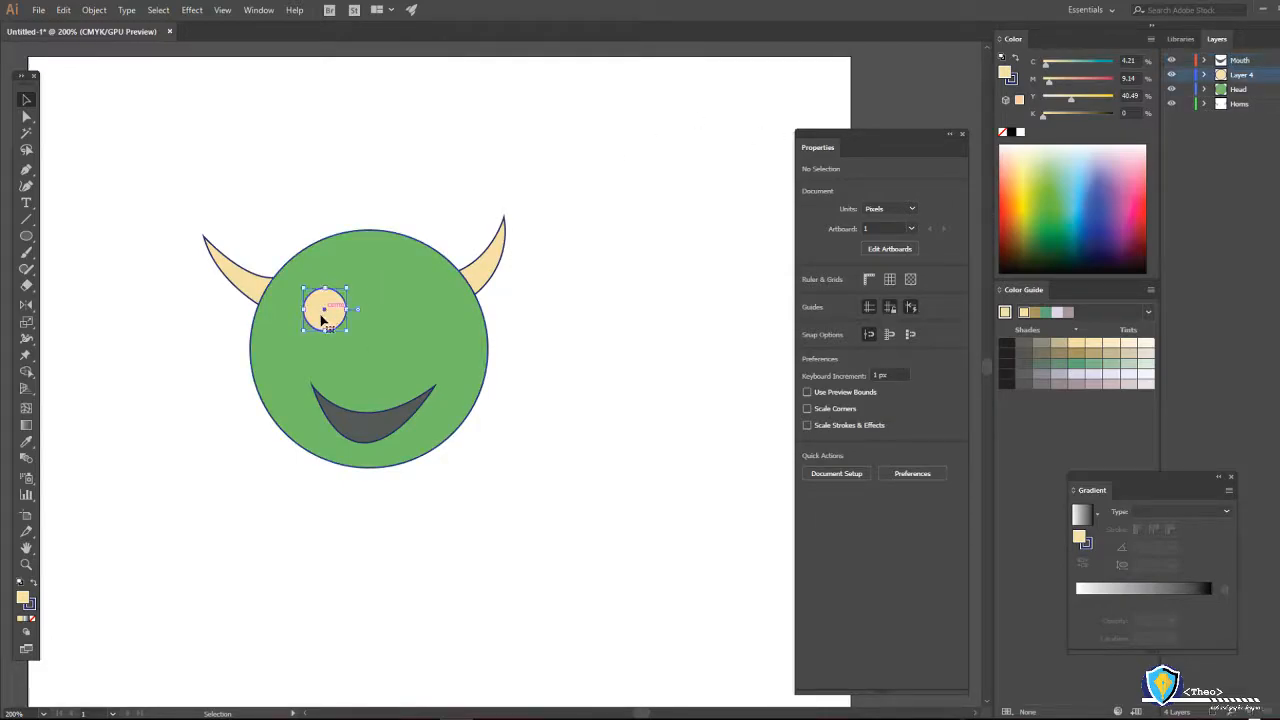
Duplicate the left eye circle and place the copy across the face as the right eye.
{"action": "left_click", "coordinate": [323, 316]}
{"action": "key", "text": "a"}
{"action": "left_click_drag", "start_coordinate": [320, 321], "coordinate": [430, 324]}
{"action": "key", "text": "v"}
{"action": "key", "text": "a"}
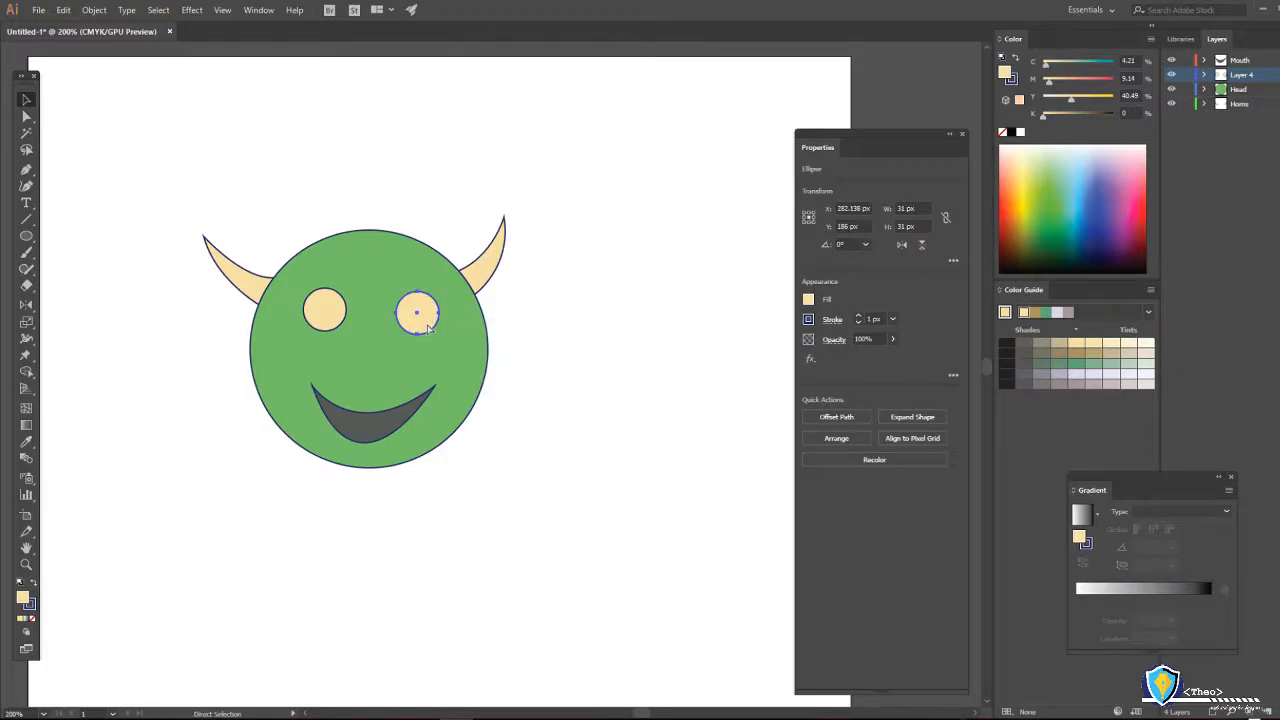
{"action": "key", "text": "ctrl+v"}
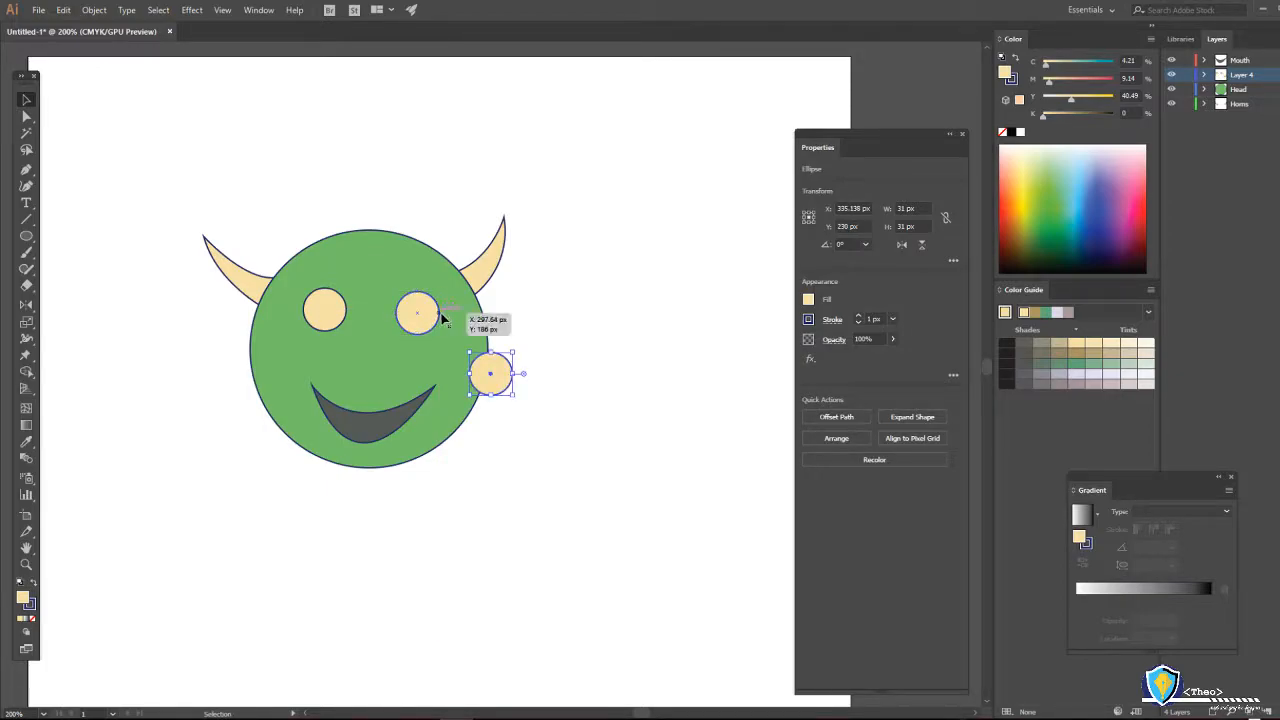
{"action": "right_click", "coordinate": [489, 379]}
{"action": "left_click", "coordinate": [551, 332]}
{"action": "left_click", "coordinate": [551, 332]}
{"action": "left_click", "coordinate": [487, 378]}
{"action": "key", "text": "Delete"}
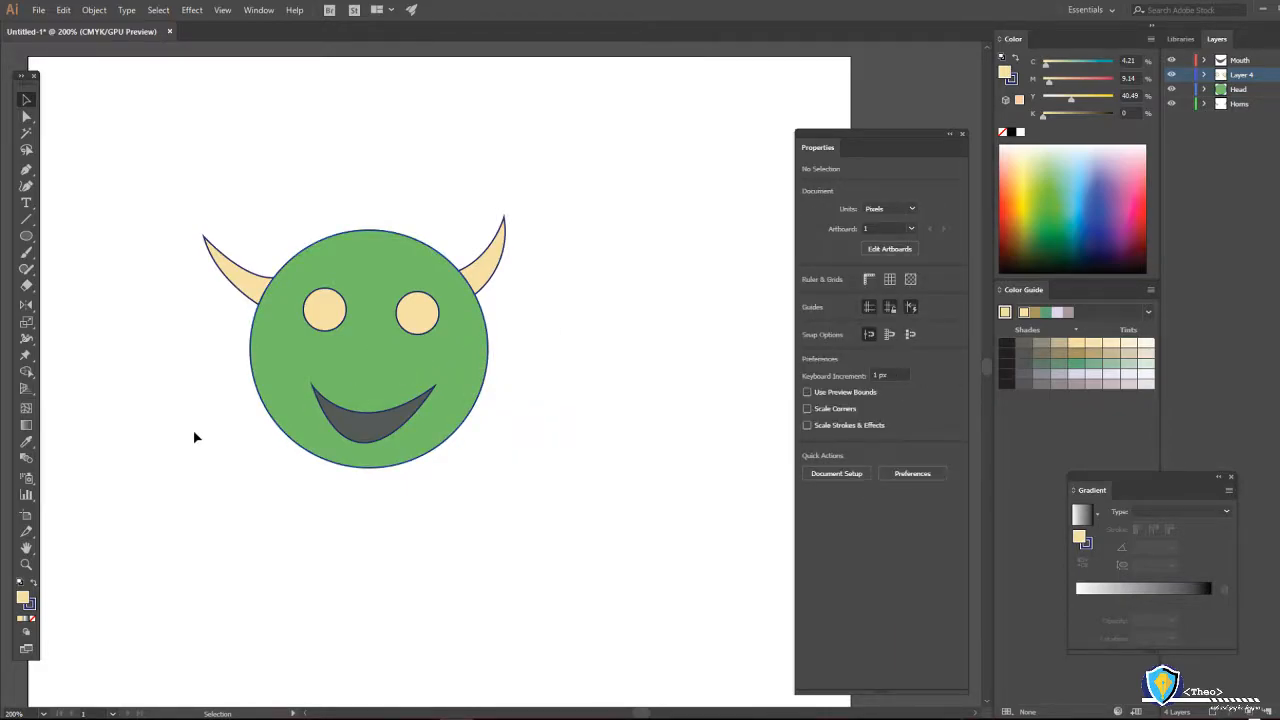
Copy and paste the left eye, then shrink the copy and place it above the mouth as a nose.
{"action": "left_click", "coordinate": [323, 320]}
{"action": "key", "text": "ctrl+c"}
{"action": "key", "text": "ctrl+v"}
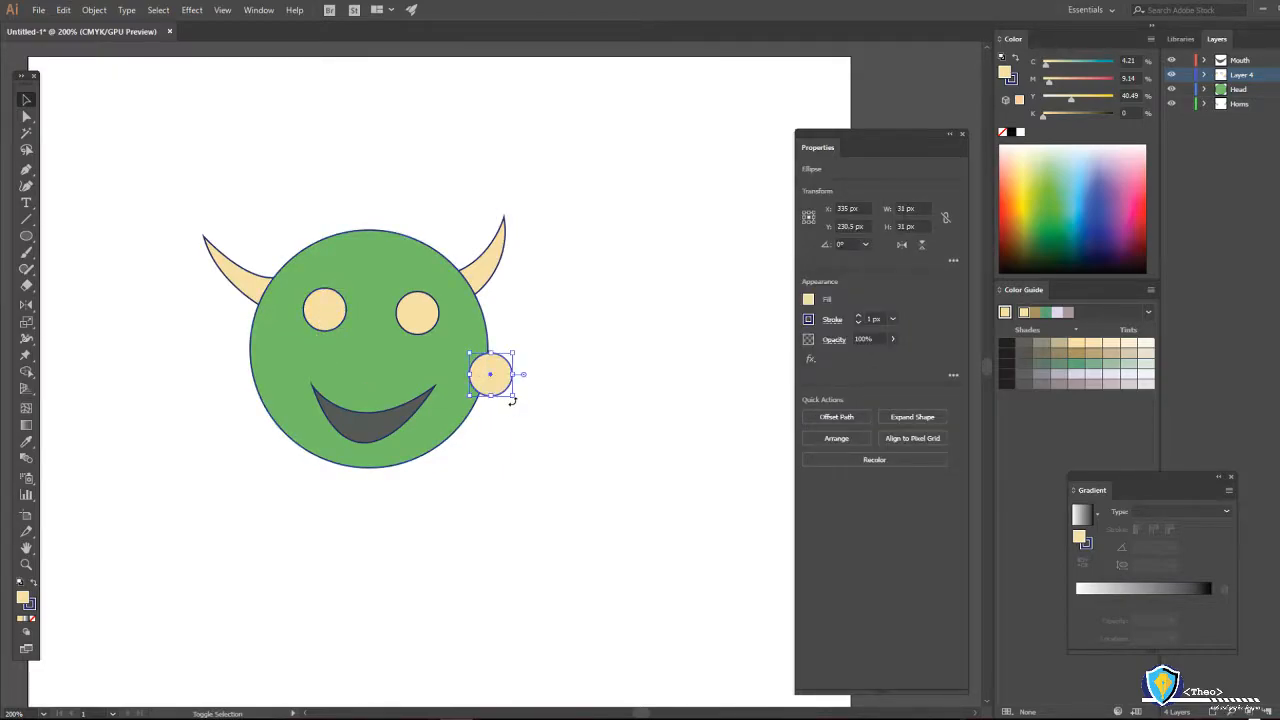
{"action": "left_click_drag", "start_coordinate": [512, 398], "coordinate": [365, 363]}
{"action": "left_click", "coordinate": [580, 380]}
Fill both eyes with bright red, about CMYK 0, 99, 100, 0, and deselect them.
{"action": "left_click", "coordinate": [420, 318]}
{"action": "left_click", "coordinate": [330, 313], "text": "shift"}
{"action": "double_click", "coordinate": [22, 598]}
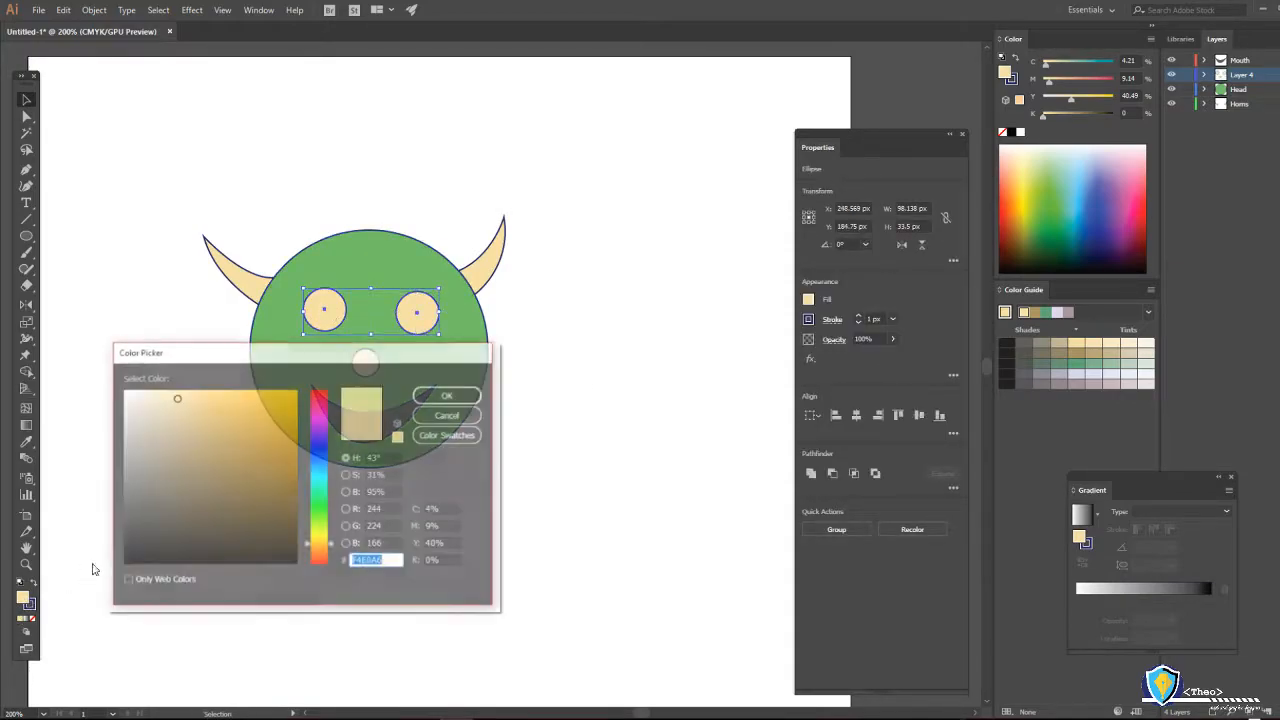
{"action": "left_click_drag", "start_coordinate": [323, 417], "coordinate": [355, 390]}
{"action": "key", "text": "Return"}
{"action": "left_click", "coordinate": [183, 371]}
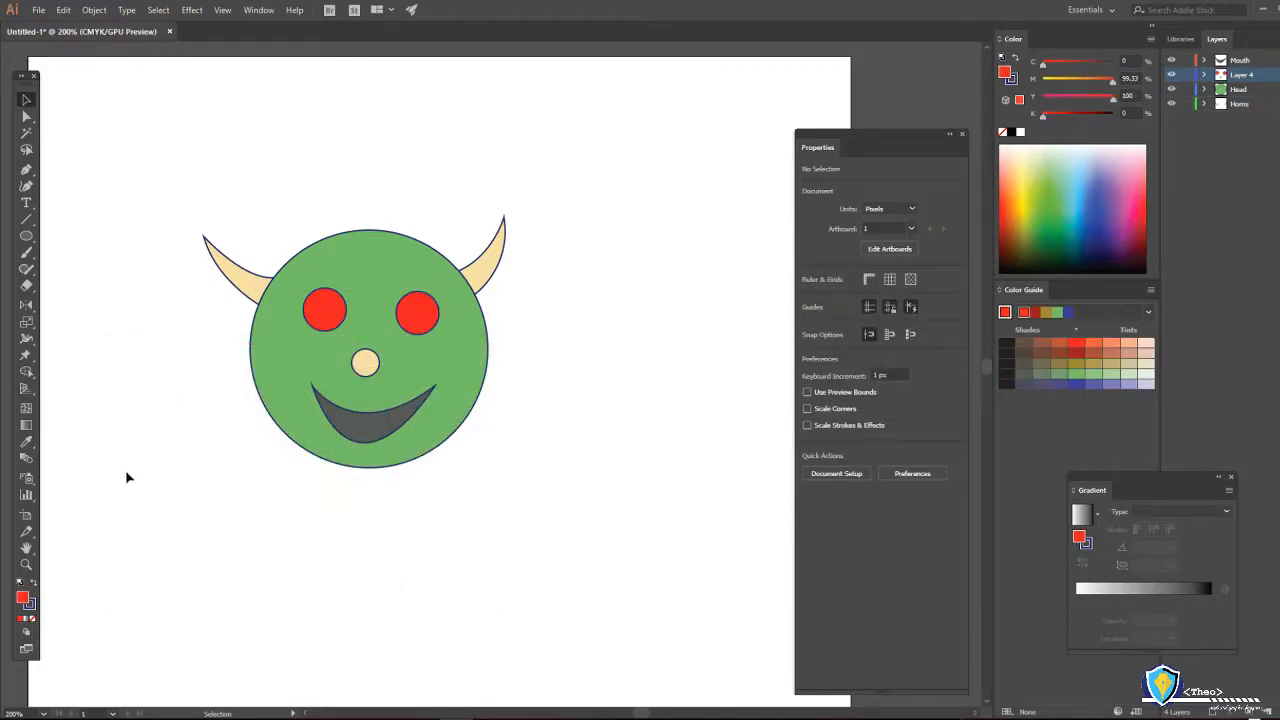
Add a new layer above the eyes' layer and get the Paintbrush ready for drawing below the head.
{"action": "left_click", "coordinate": [26, 563]}
{"action": "left_click", "coordinate": [590, 420], "text": "alt"}
{"action": "key", "text": "b"}
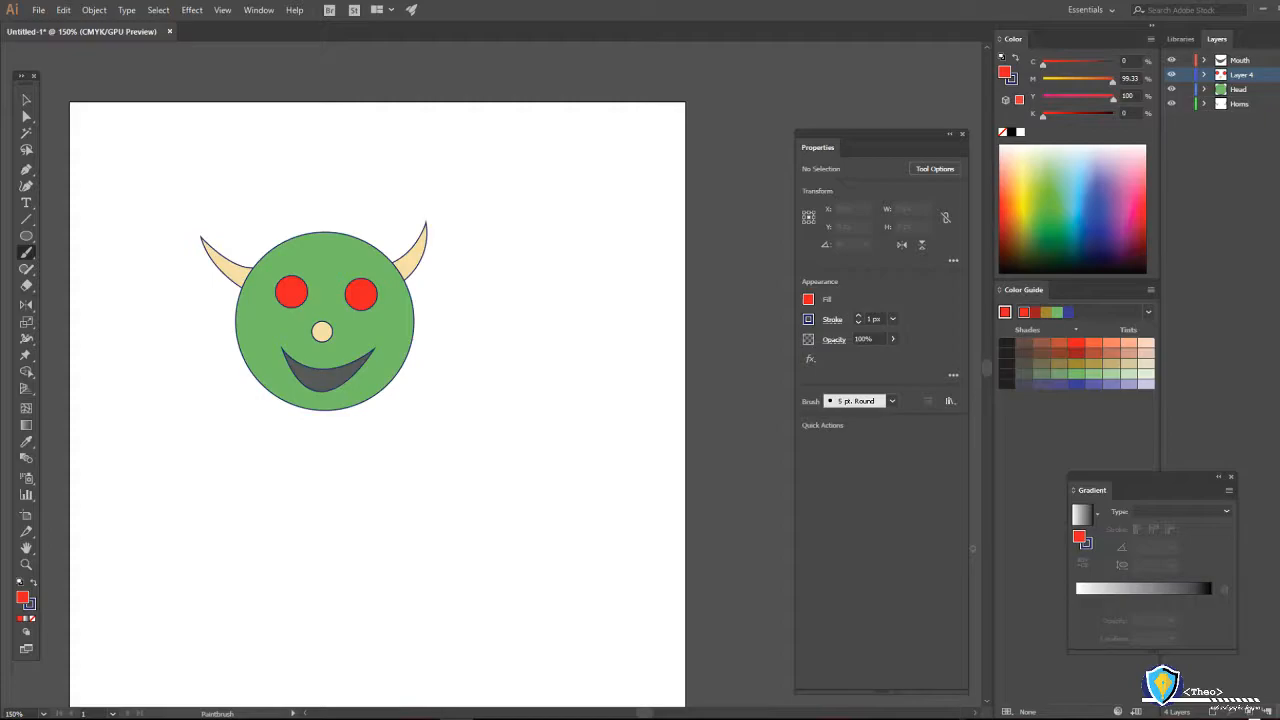
{"action": "key", "text": "ctrl+l"}
{"action": "scroll", "coordinate": [517, 360], "scroll_direction": "down", "scroll_amount": 4}
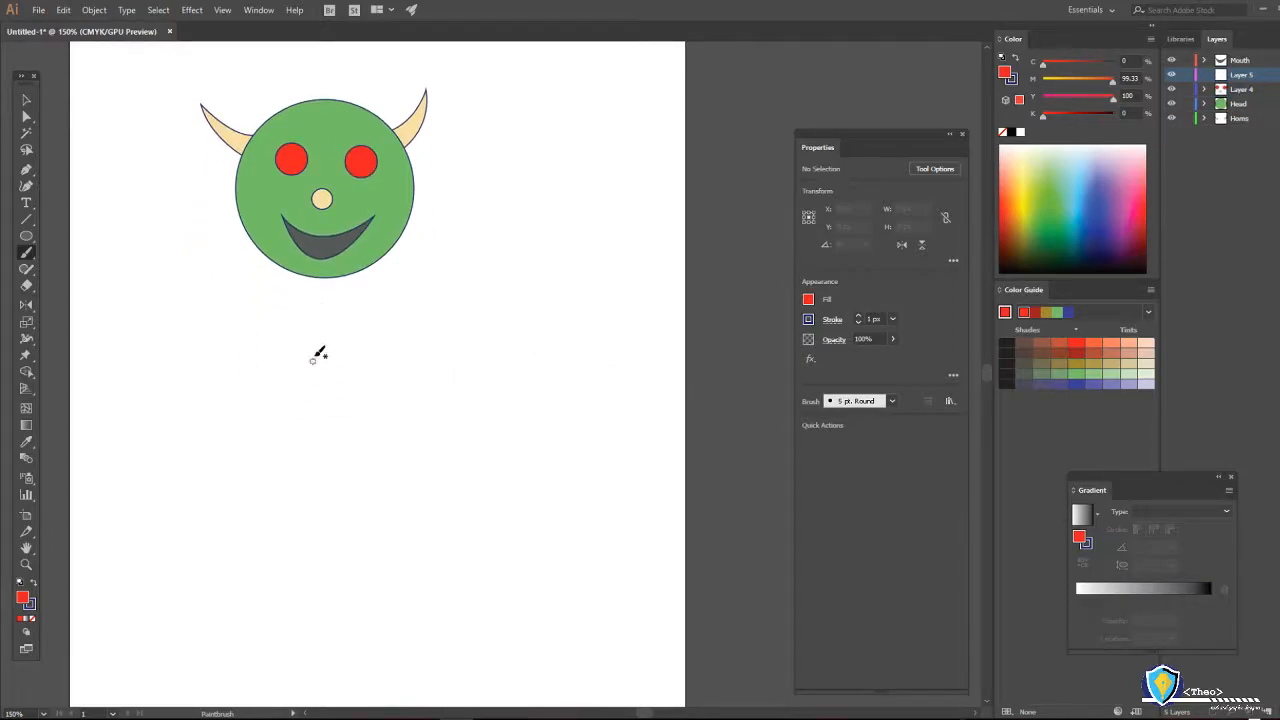
{"action": "left_click_drag", "start_coordinate": [297, 324], "coordinate": [306, 398]}
{"action": "key", "text": "ctrl+z"}
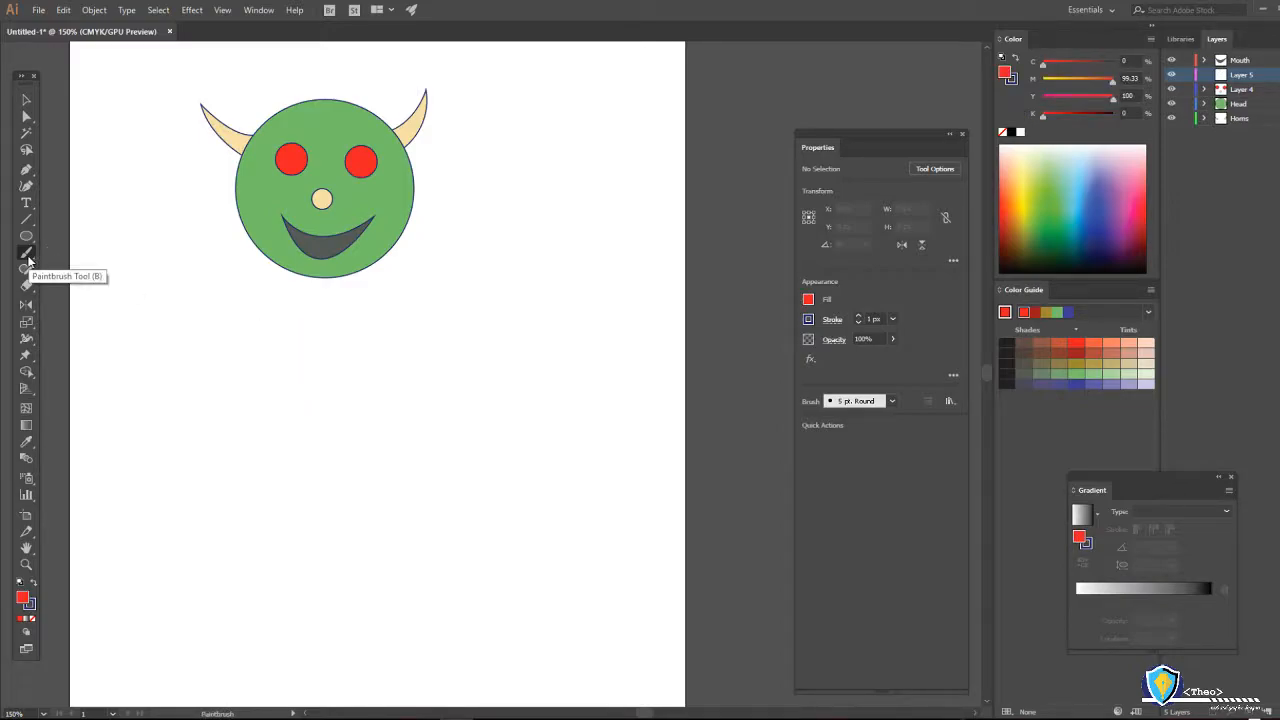
{"action": "mouse_move", "coordinate": [161, 289]}
{"action": "left_mouse_down"}
{"action": "mouse_move", "coordinate": [379, 449]}
{"action": "mouse_move", "coordinate": [399, 554]}
{"action": "mouse_move", "coordinate": [518, 584]}
{"action": "left_mouse_up"}
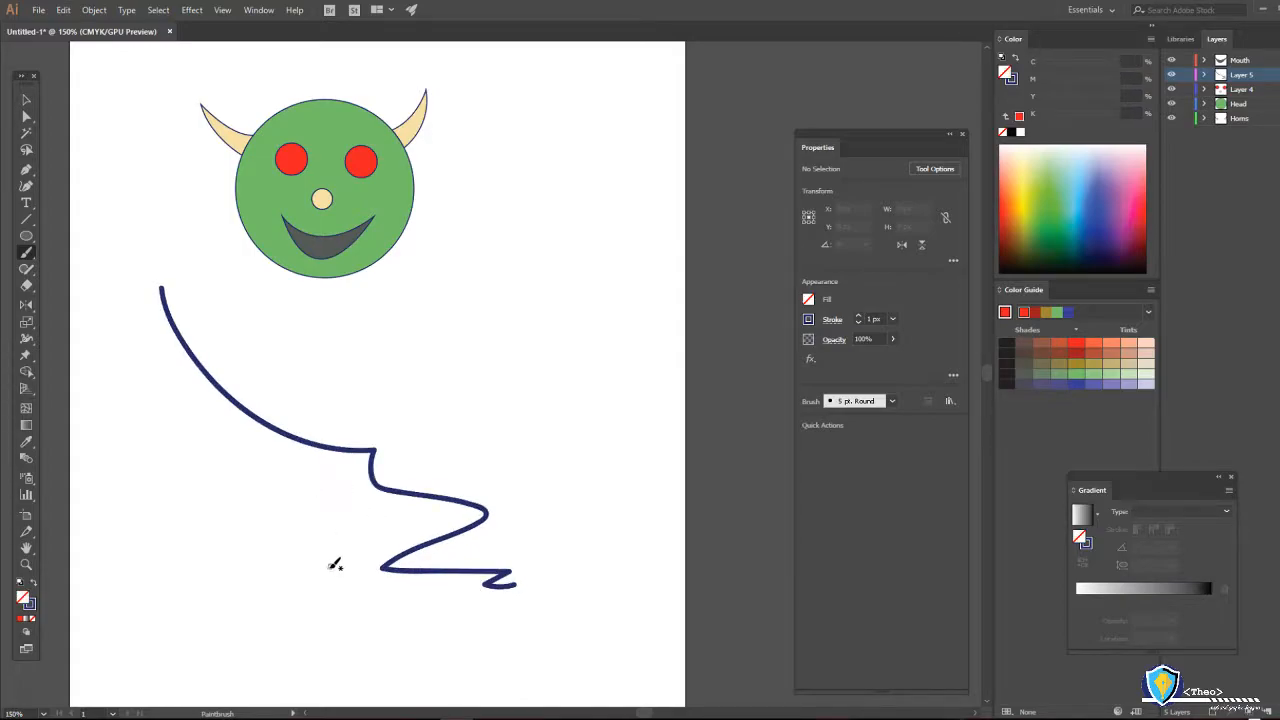
{"action": "left_click_drag", "start_coordinate": [305, 573], "coordinate": [257, 546]}
{"action": "left_click_drag", "start_coordinate": [220, 509], "coordinate": [192, 456]}
{"action": "left_click", "coordinate": [128, 411]}
{"action": "key", "text": "ctrl+z"}
{"action": "key", "text": "ctrl+z"}
{"action": "key", "text": "ctrl+z"}
{"action": "key", "text": "ctrl+z"}
{"action": "key", "text": "ctrl+z"}
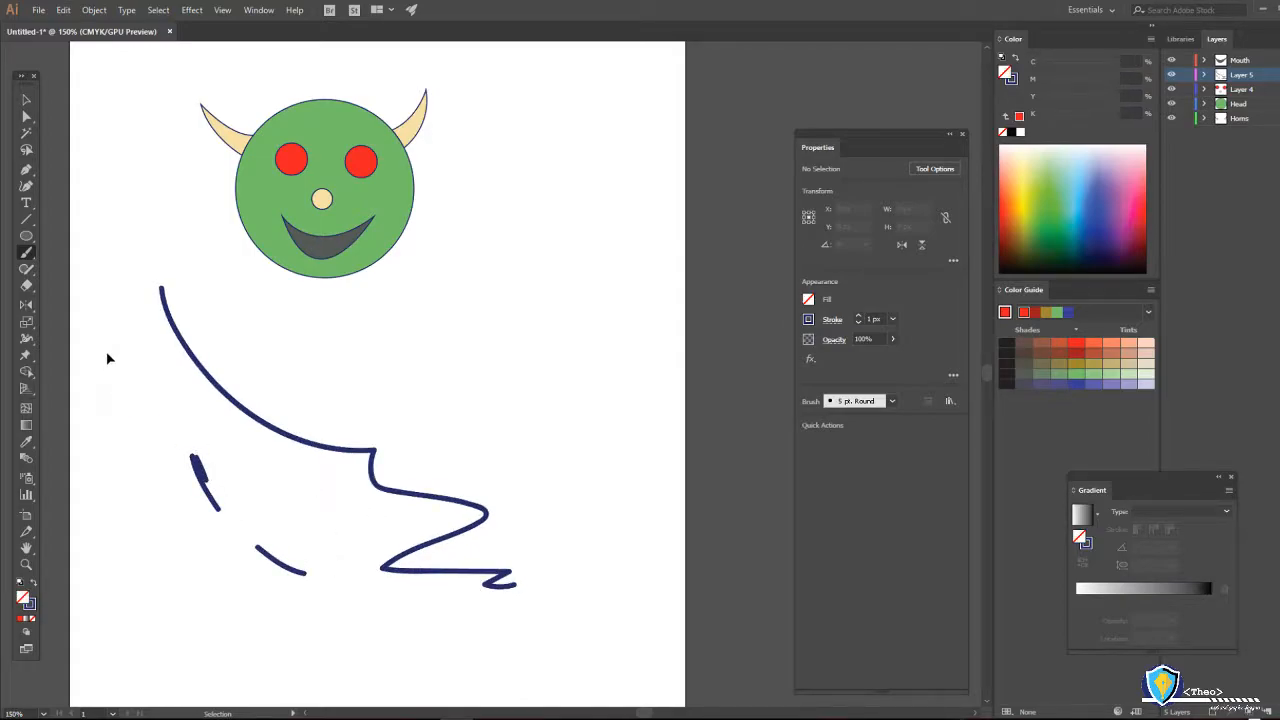
{"action": "key", "text": "ctrl+z"}
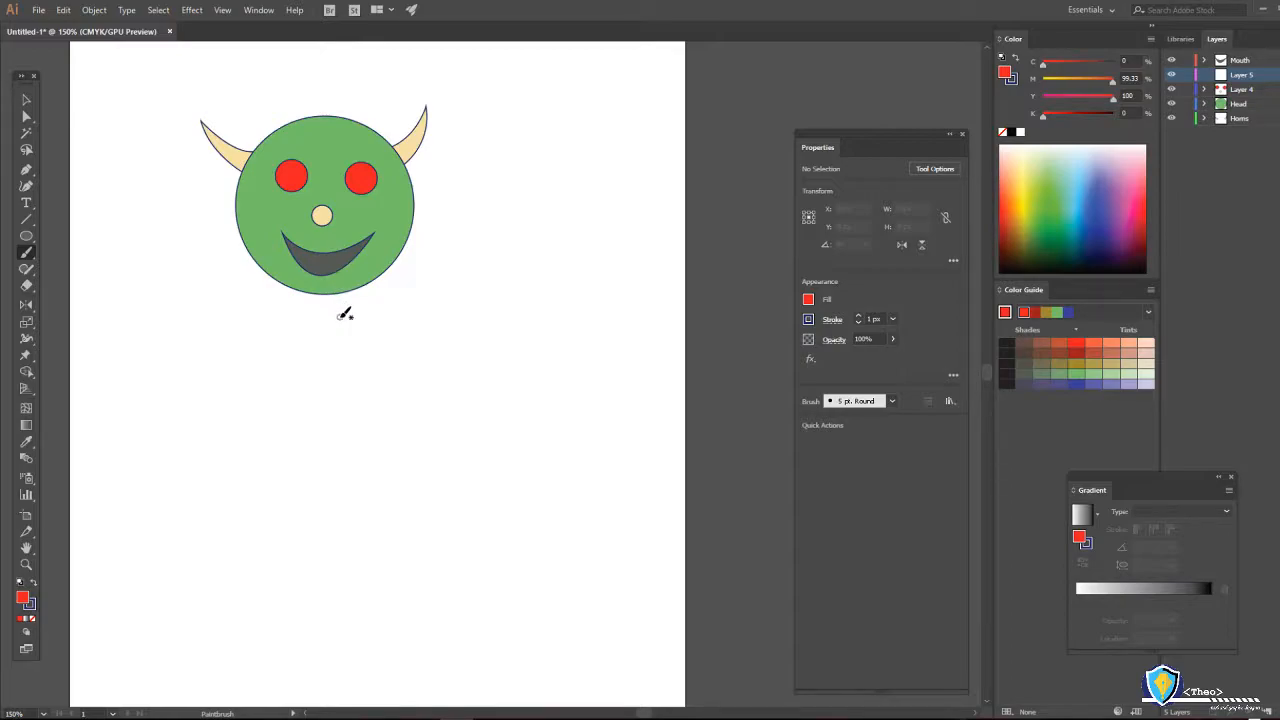
Paint a stick-figure torso, two legs and two arms below the head with the 5 pt. Round brush.
{"action": "mouse_move", "coordinate": [322, 292]}
{"action": "left_mouse_down"}
{"action": "mouse_move", "coordinate": [326, 502]}
{"action": "mouse_move", "coordinate": [456, 602]}
{"action": "left_mouse_up"}
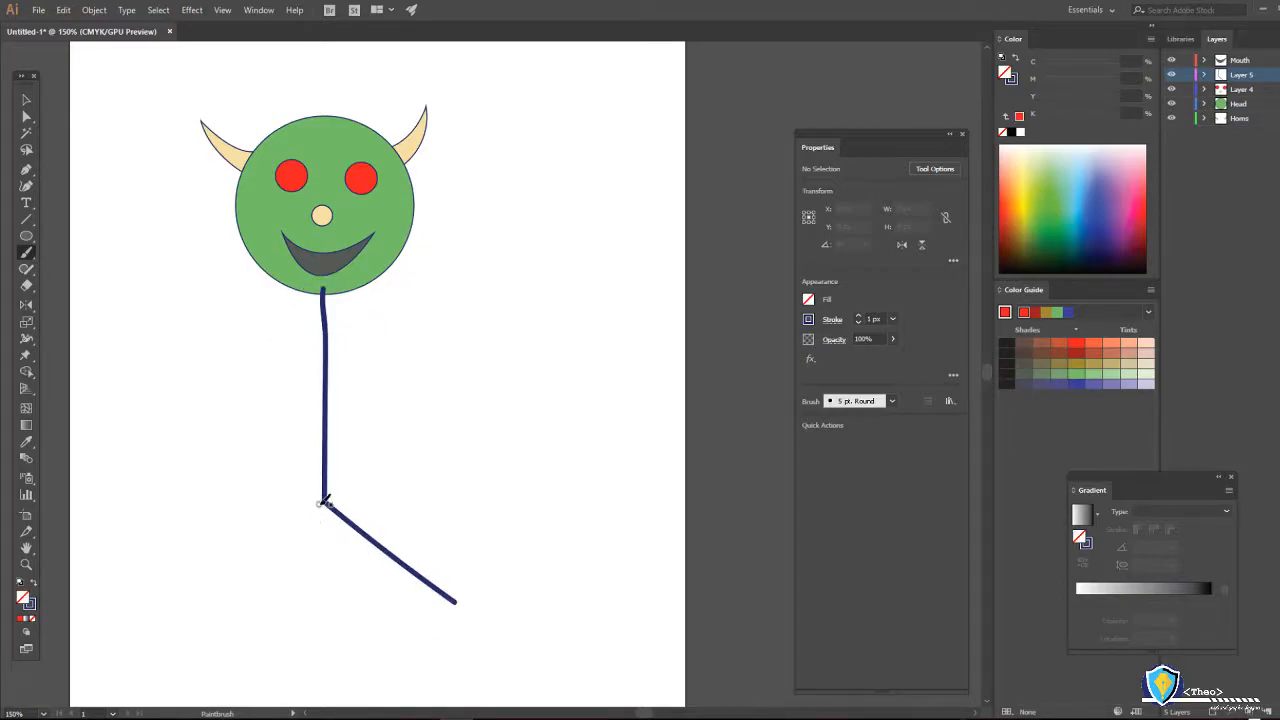
{"action": "left_click_drag", "start_coordinate": [323, 503], "coordinate": [260, 588]}
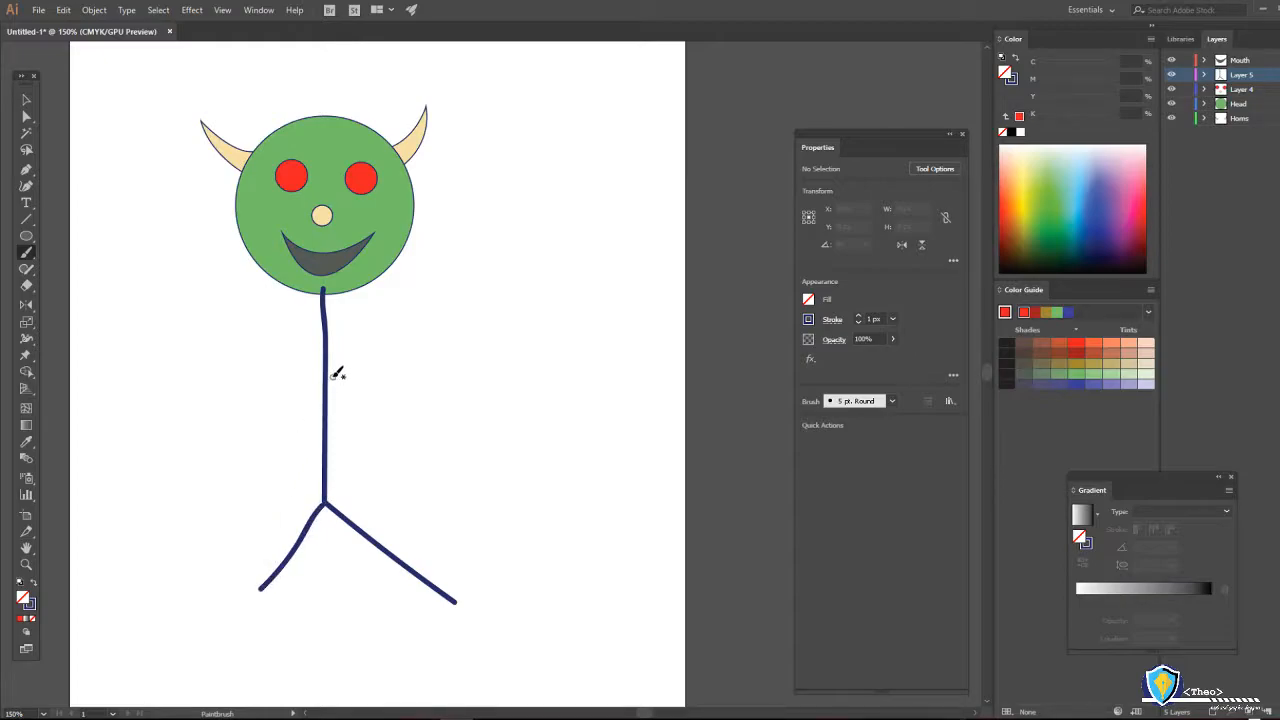
{"action": "left_click_drag", "start_coordinate": [327, 376], "coordinate": [448, 322]}
{"action": "left_click_drag", "start_coordinate": [324, 374], "coordinate": [215, 311]}
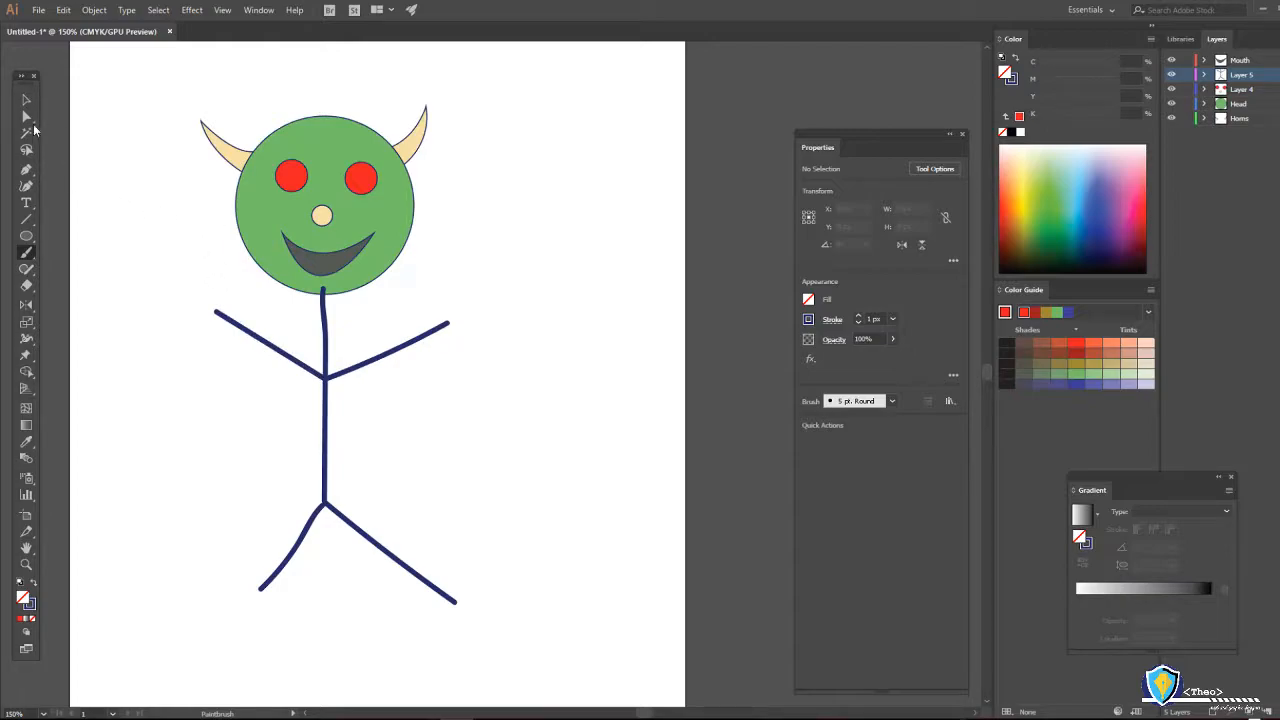
Nudge the outer anchor point of the left arm a few pixels down and to the left, leaving the arm deselected.
{"action": "left_click", "coordinate": [26, 116]}
{"action": "left_click_drag", "start_coordinate": [186, 275], "coordinate": [233, 362]}
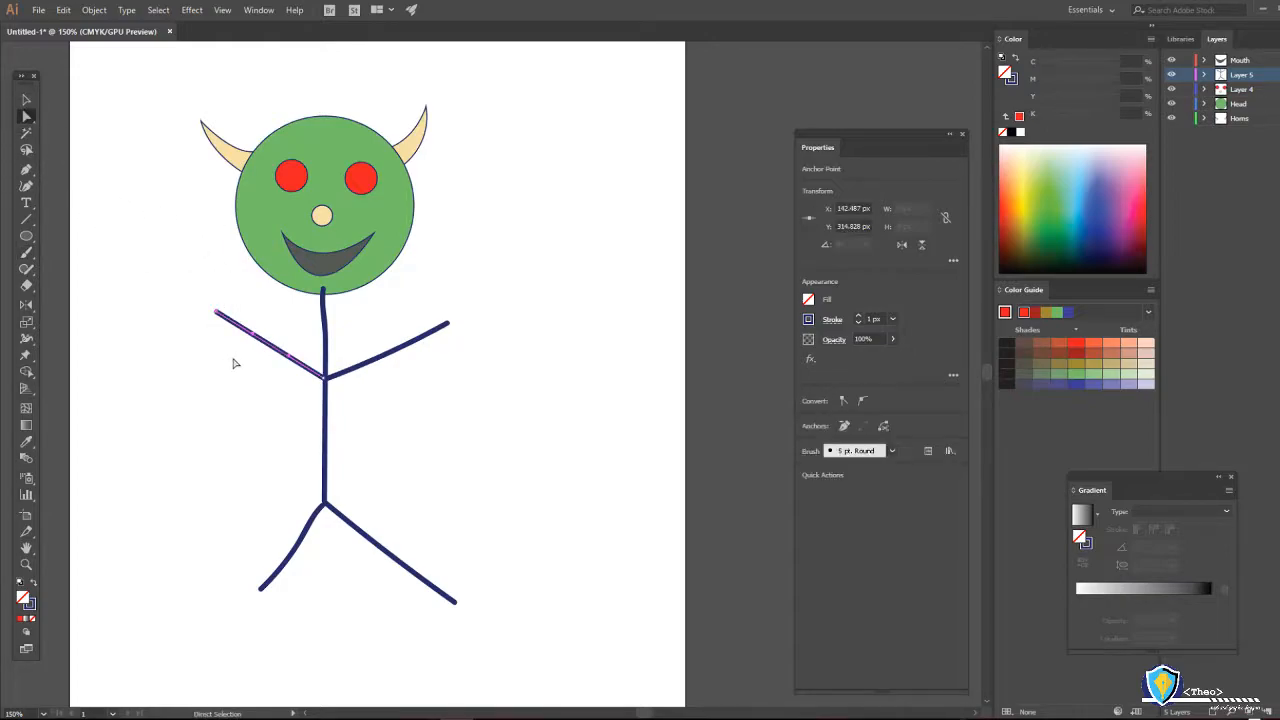
{"action": "key", "text": "Down"}
{"action": "key", "text": "Down"}
{"action": "key", "text": "Down"}
{"action": "key", "text": "Down"}
{"action": "key", "text": "Down"}
{"action": "key", "text": "Down"}
{"action": "key", "text": "Down"}
{"action": "key", "text": "Left"}
{"action": "key", "text": "Left"}
{"action": "key", "text": "Left"}
{"action": "key", "text": "Left"}
{"action": "key", "text": "Left"}
{"action": "key", "text": "Left"}
{"action": "left_click", "coordinate": [26, 100]}
{"action": "left_click", "coordinate": [115, 160]}
Move the stick body's layer beneath all other layers, behind the head, and rename it as Body.
{"action": "left_click", "coordinate": [323, 290]}
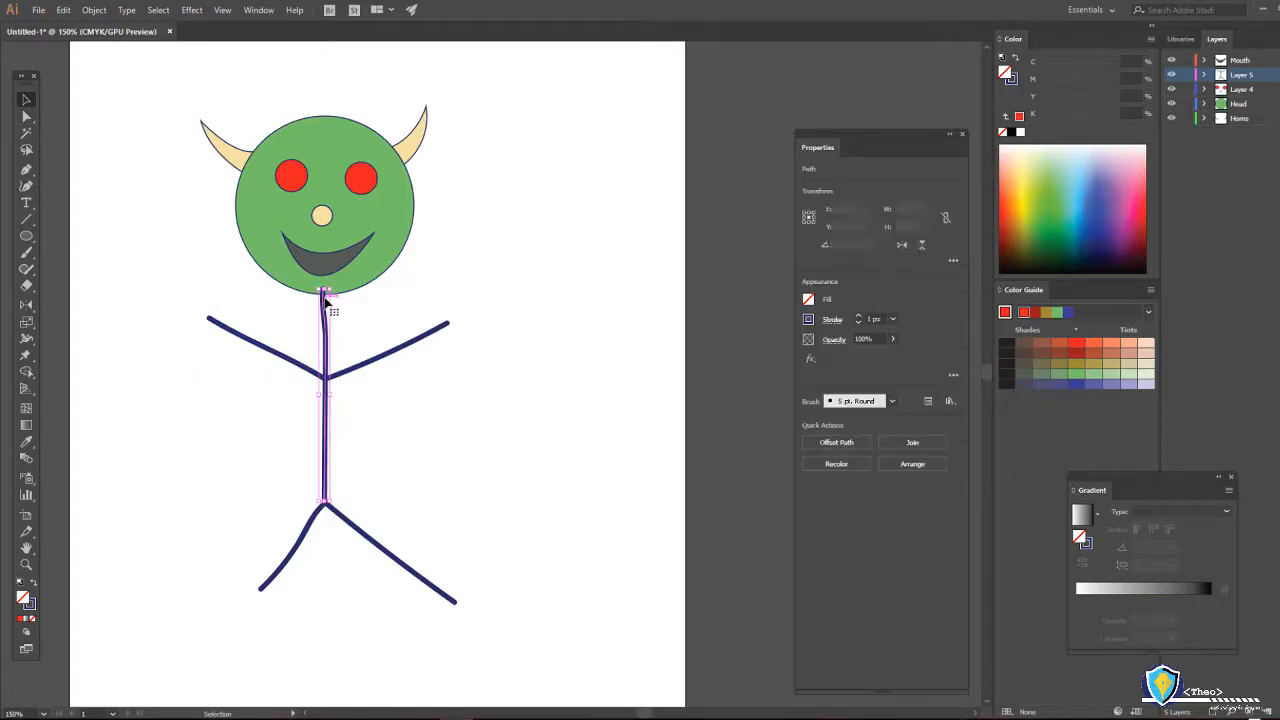
{"action": "left_click", "coordinate": [377, 297]}
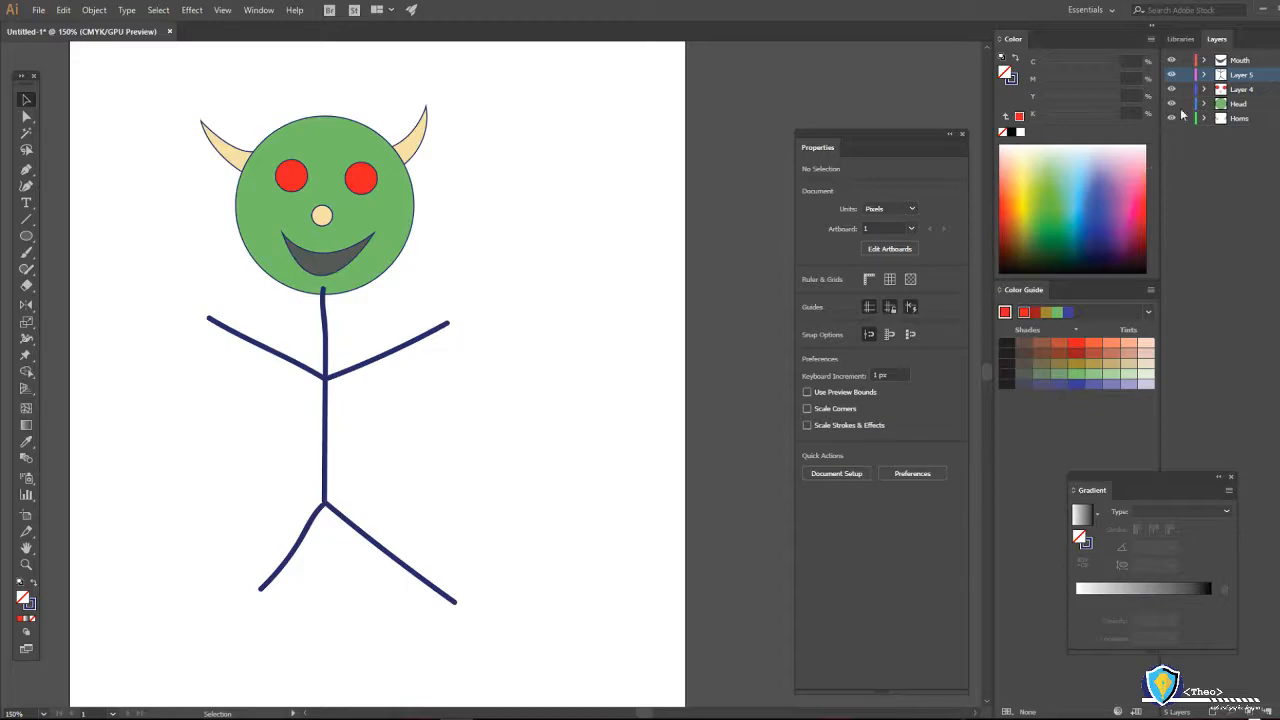
{"action": "left_click_drag", "start_coordinate": [1223, 78], "coordinate": [1240, 132]}
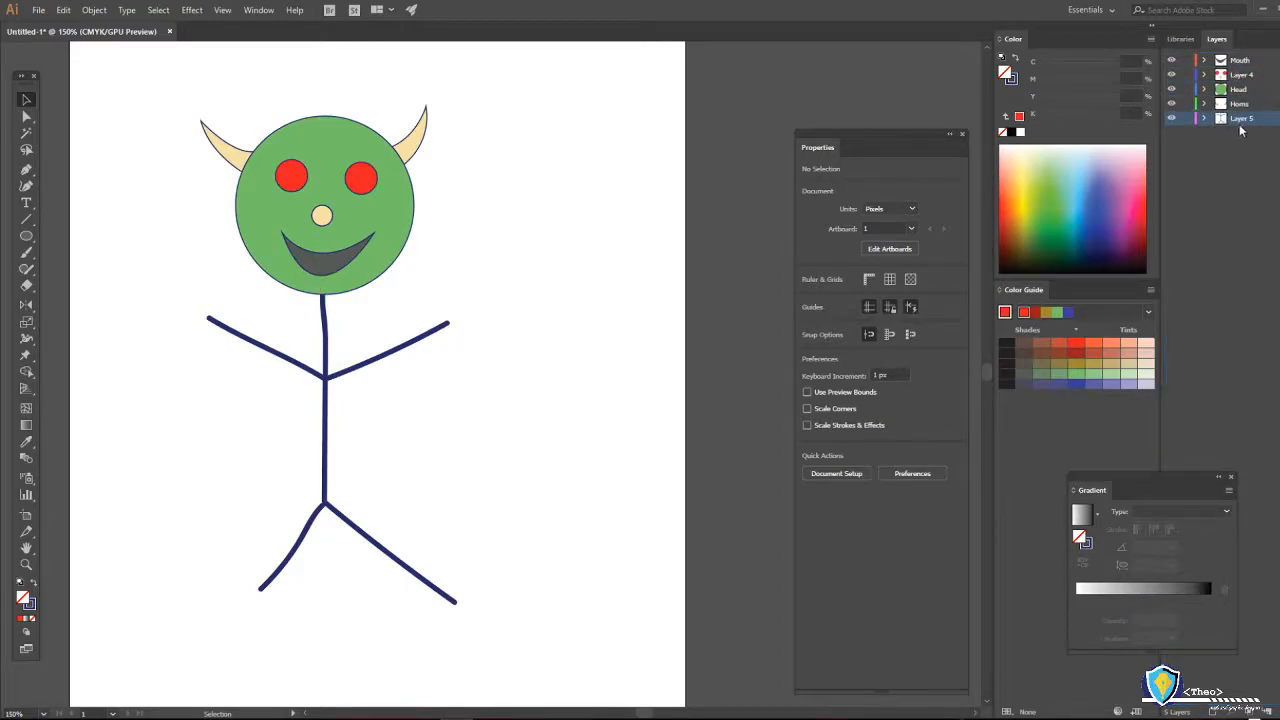
{"action": "double_click", "coordinate": [1240, 118]}
{"action": "type", "text": "Body"}
{"action": "left_click", "coordinate": [1273, 209]}
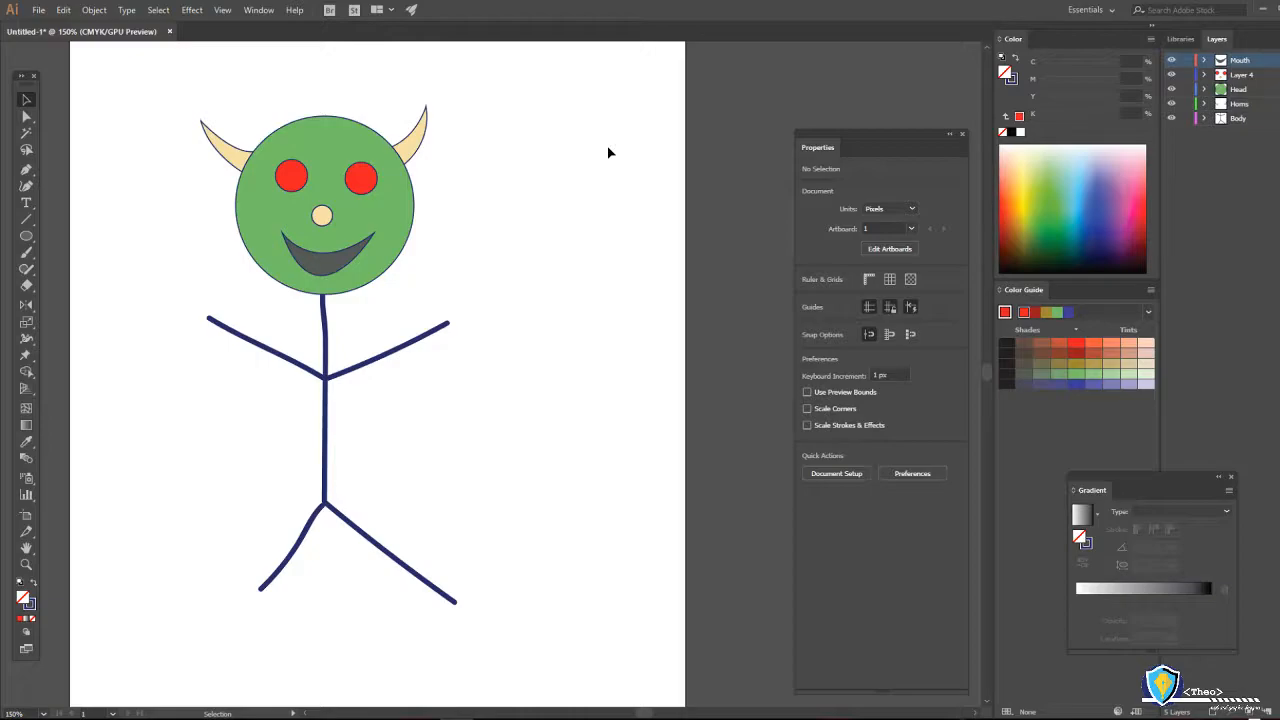
Add a new layer below the Body layer and draw a flat ellipse about 363 × 94 px around the feet.
{"action": "scroll", "coordinate": [557, 174], "scroll_direction": "up", "scroll_amount": 2}
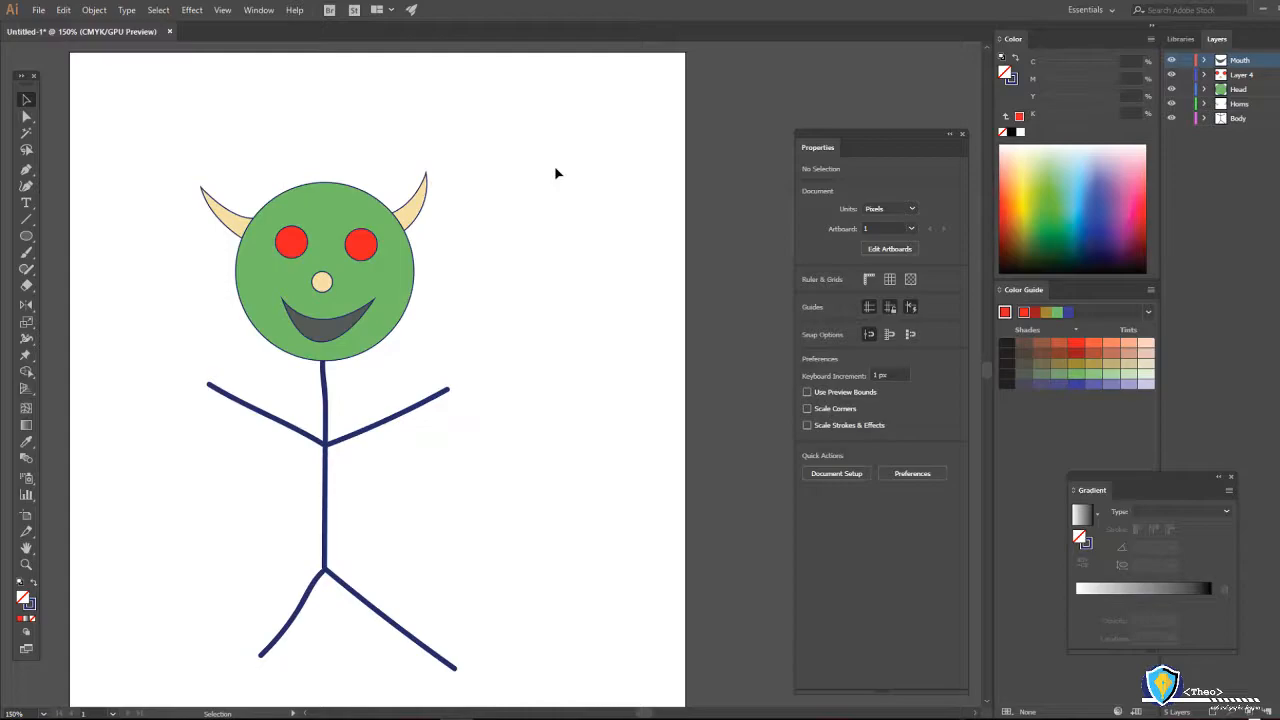
{"action": "scroll", "coordinate": [554, 176], "scroll_direction": "down", "scroll_amount": 1}
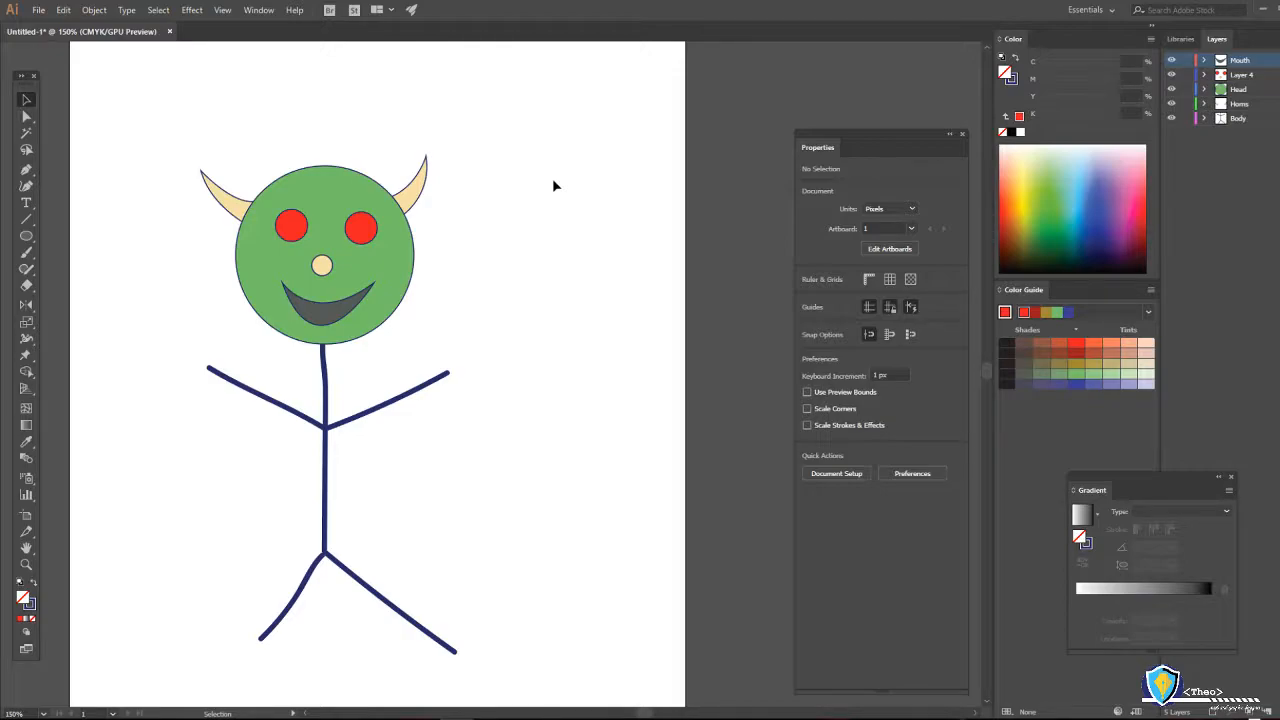
{"action": "left_click", "coordinate": [1238, 118]}
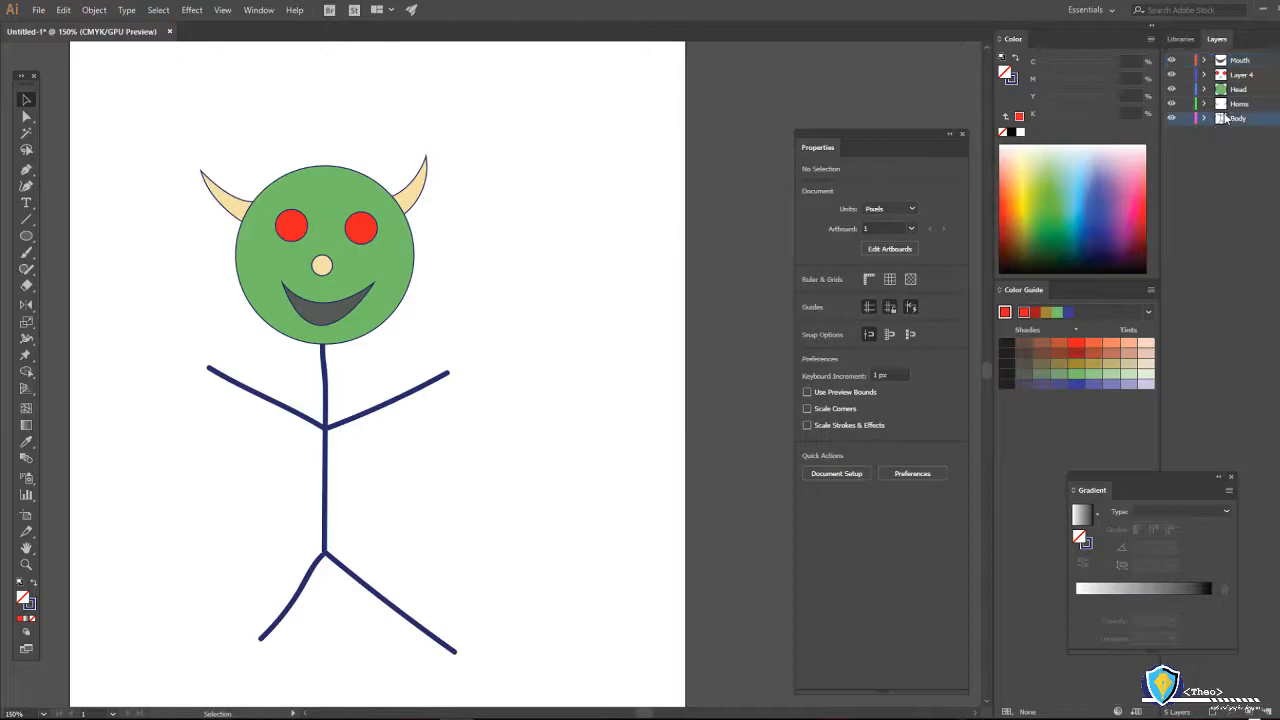
{"action": "scroll", "coordinate": [186, 297], "scroll_direction": "down", "scroll_amount": 2}
{"action": "left_click", "coordinate": [26, 236]}
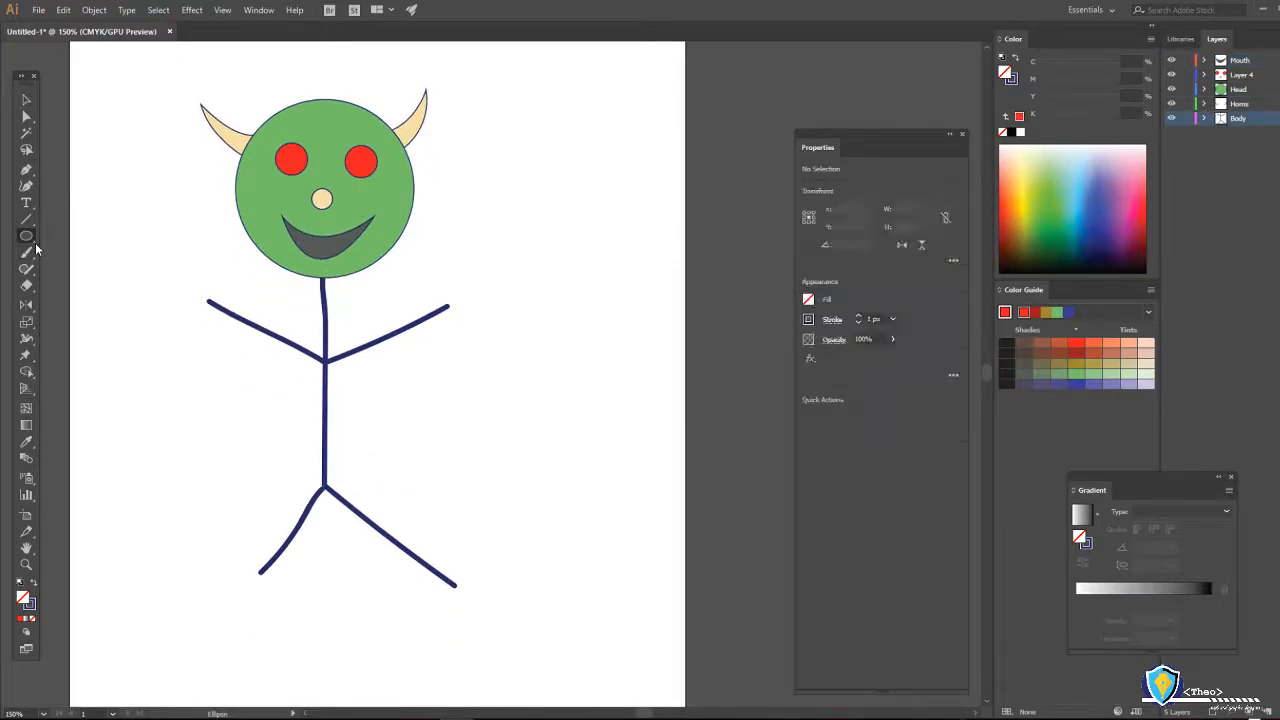
{"action": "left_click", "coordinate": [96, 237]}
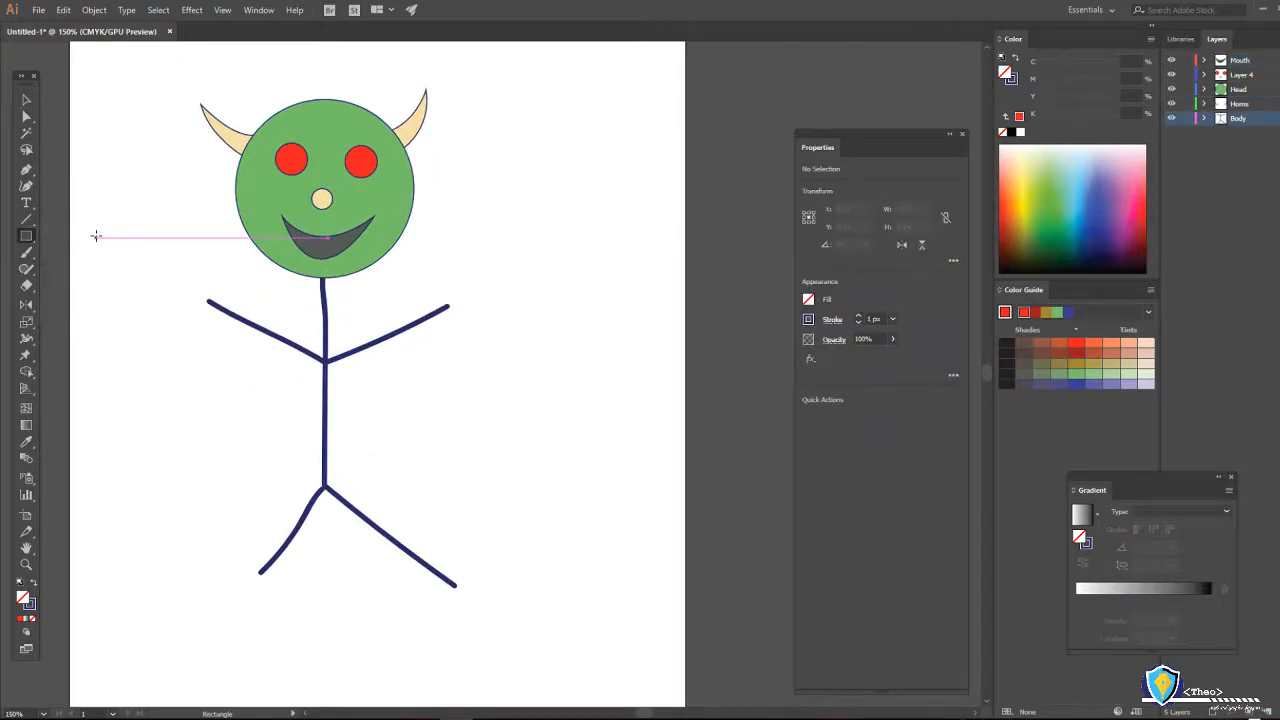
{"action": "left_click", "coordinate": [27, 238]}
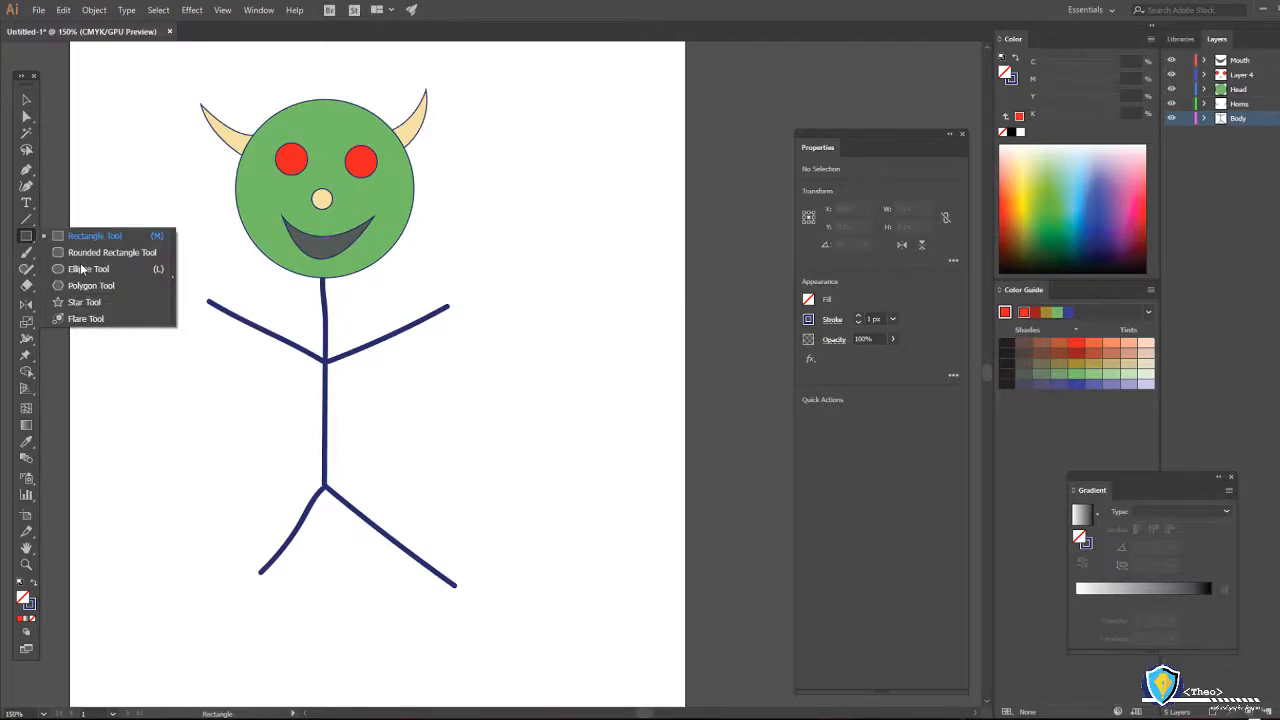
{"action": "left_click", "coordinate": [84, 269]}
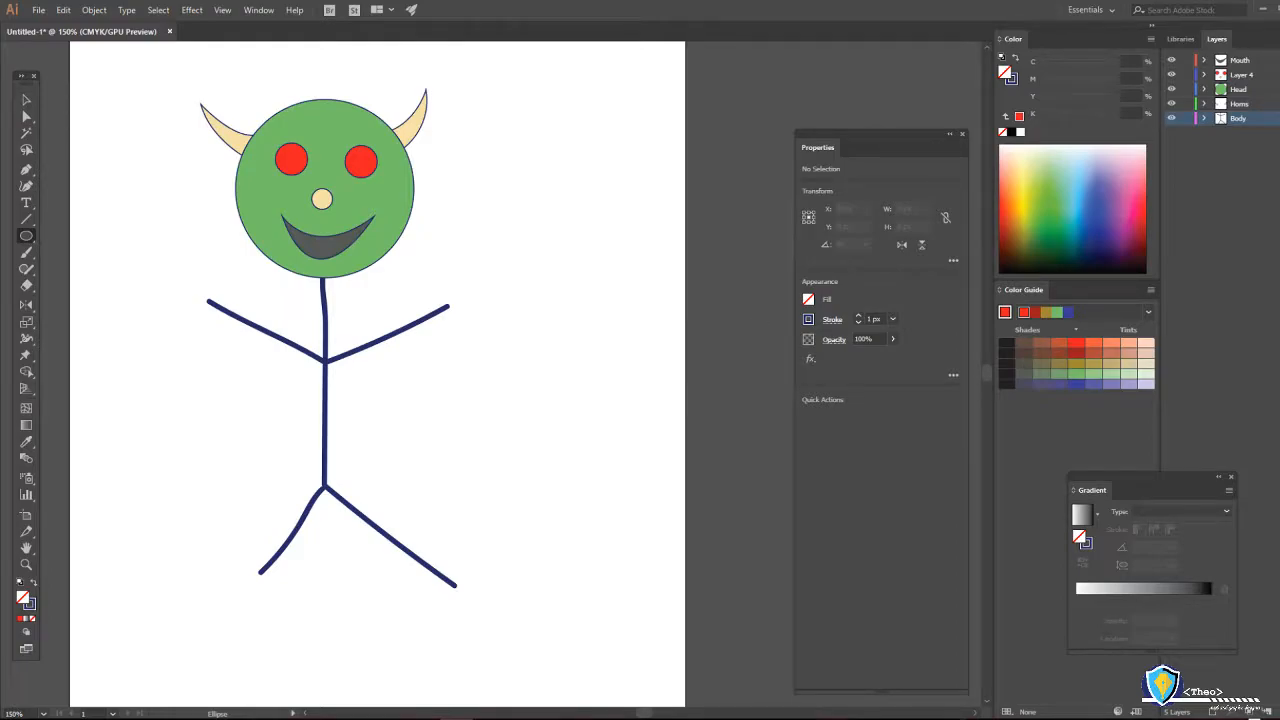
{"action": "key", "text": "ctrl+l"}
{"action": "scroll", "coordinate": [220, 437], "scroll_direction": "down", "scroll_amount": 2}
{"action": "left_click_drag", "start_coordinate": [147, 464], "coordinate": [526, 561]}
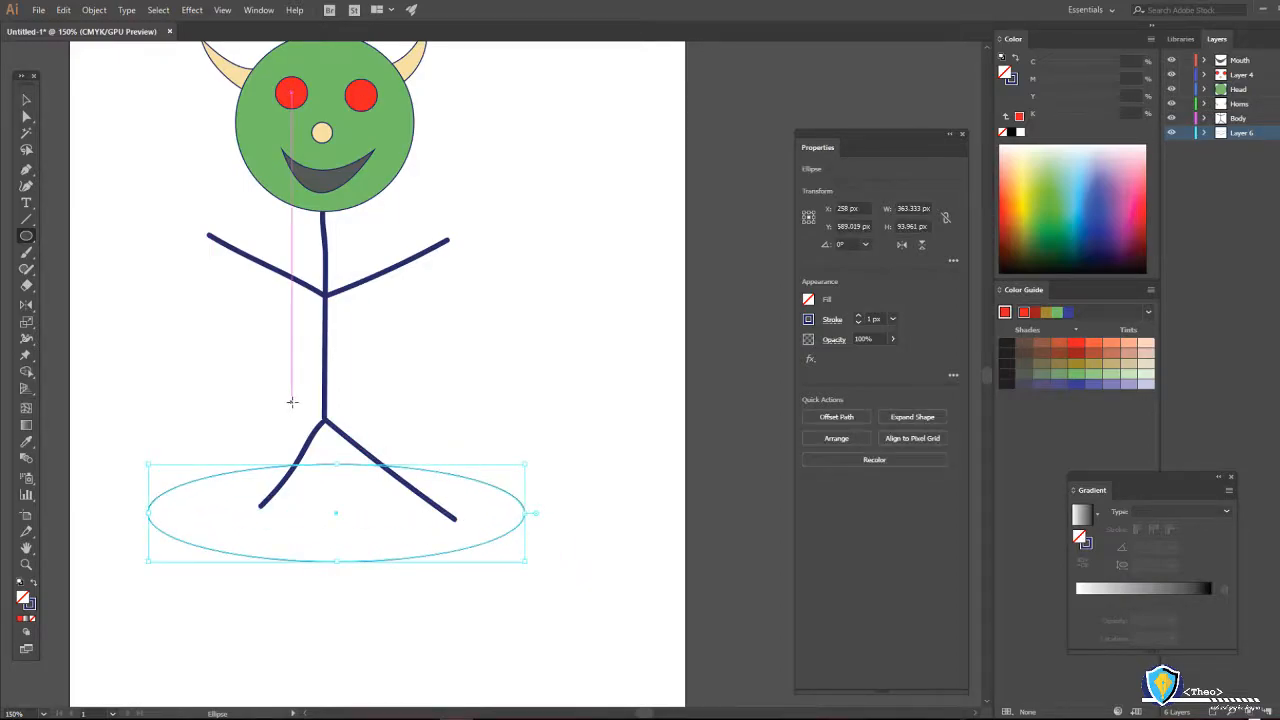
Fill the ellipse with dark grey 333333 without a stroke and deselect it.
{"action": "left_click", "coordinate": [35, 585]}
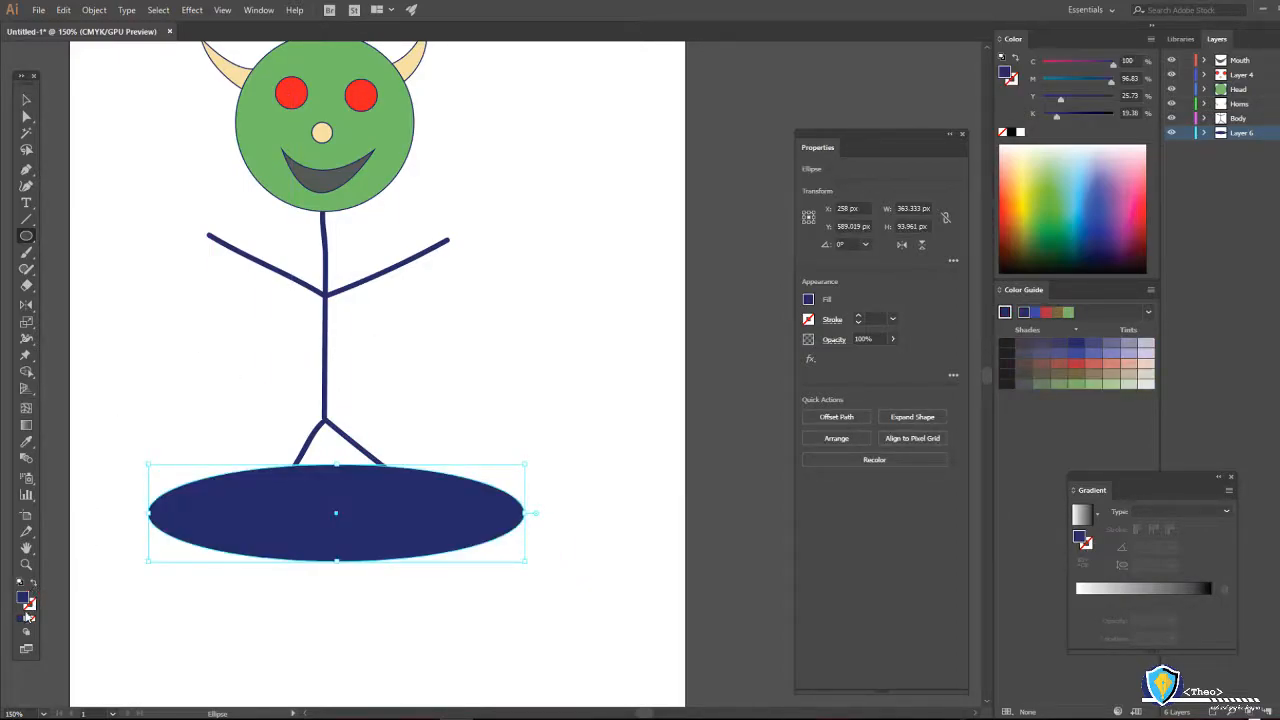
{"action": "double_click", "coordinate": [22, 598]}
{"action": "type", "text": "333333"}
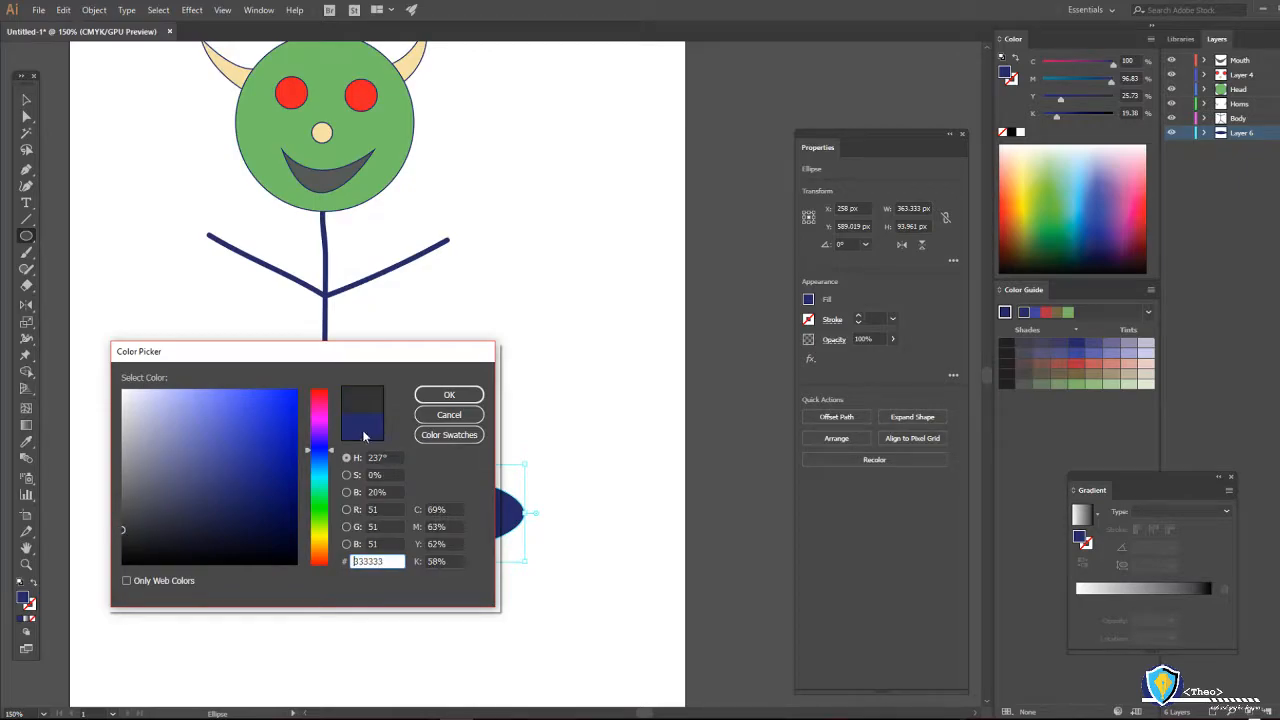
{"action": "left_click", "coordinate": [449, 395]}
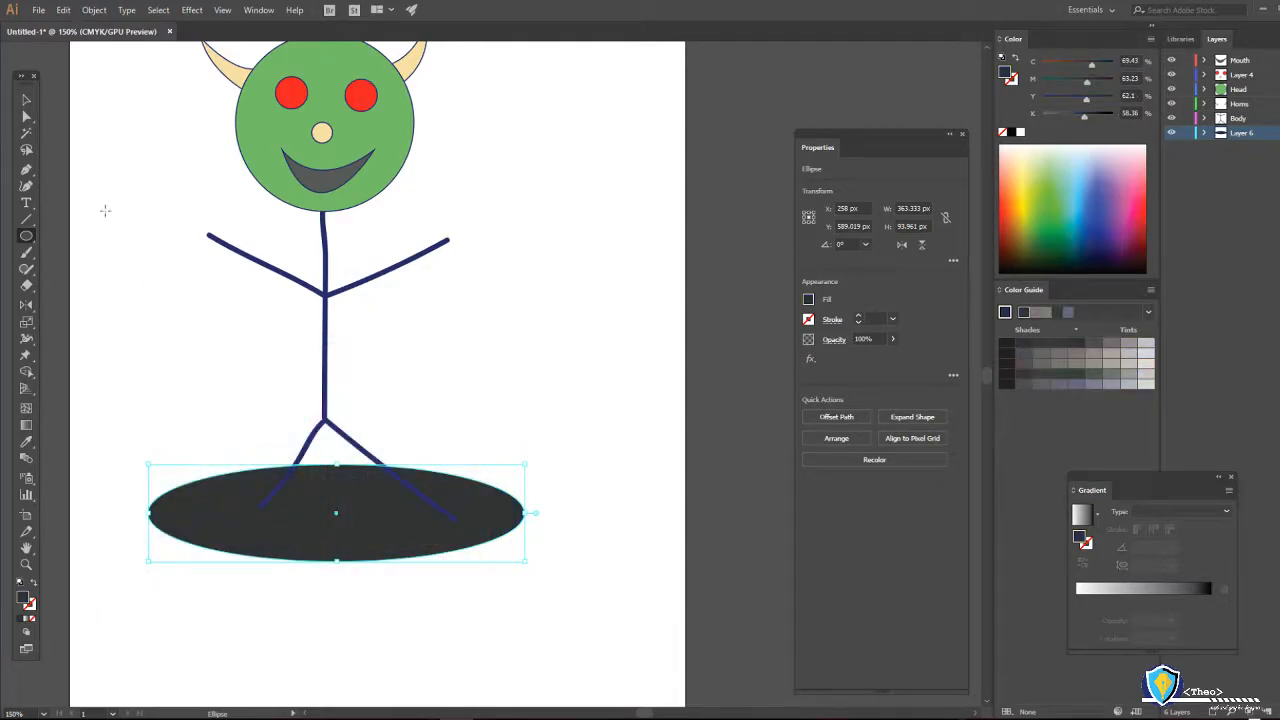
{"action": "left_click", "coordinate": [29, 104]}
{"action": "left_click", "coordinate": [130, 298]}
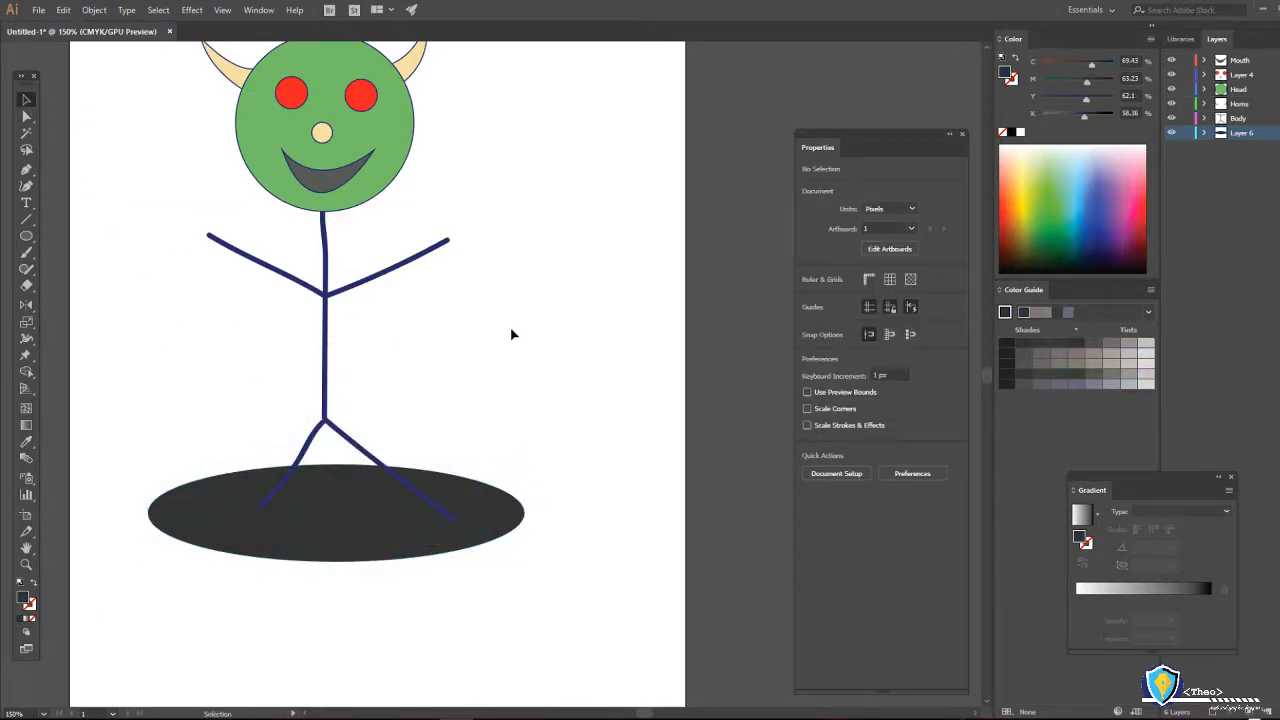
Rename the dark ellipse's layer as Shadow.
{"action": "double_click", "coordinate": [1238, 132]}
{"action": "type", "text": "Shadow"}
{"action": "key", "text": "Return"}
{"action": "scroll", "coordinate": [580, 238], "scroll_direction": "up", "scroll_amount": 2}
{"action": "double_click", "coordinate": [26, 564]}
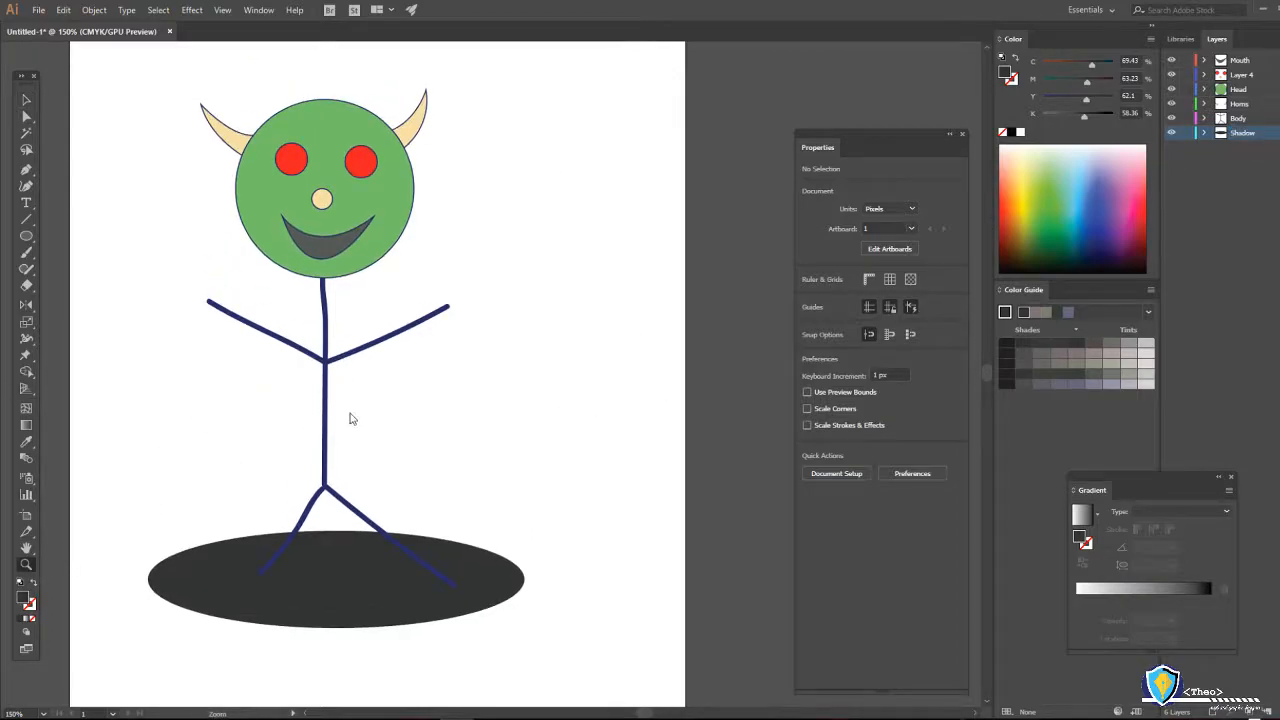
{"action": "left_click", "coordinate": [25, 99]}
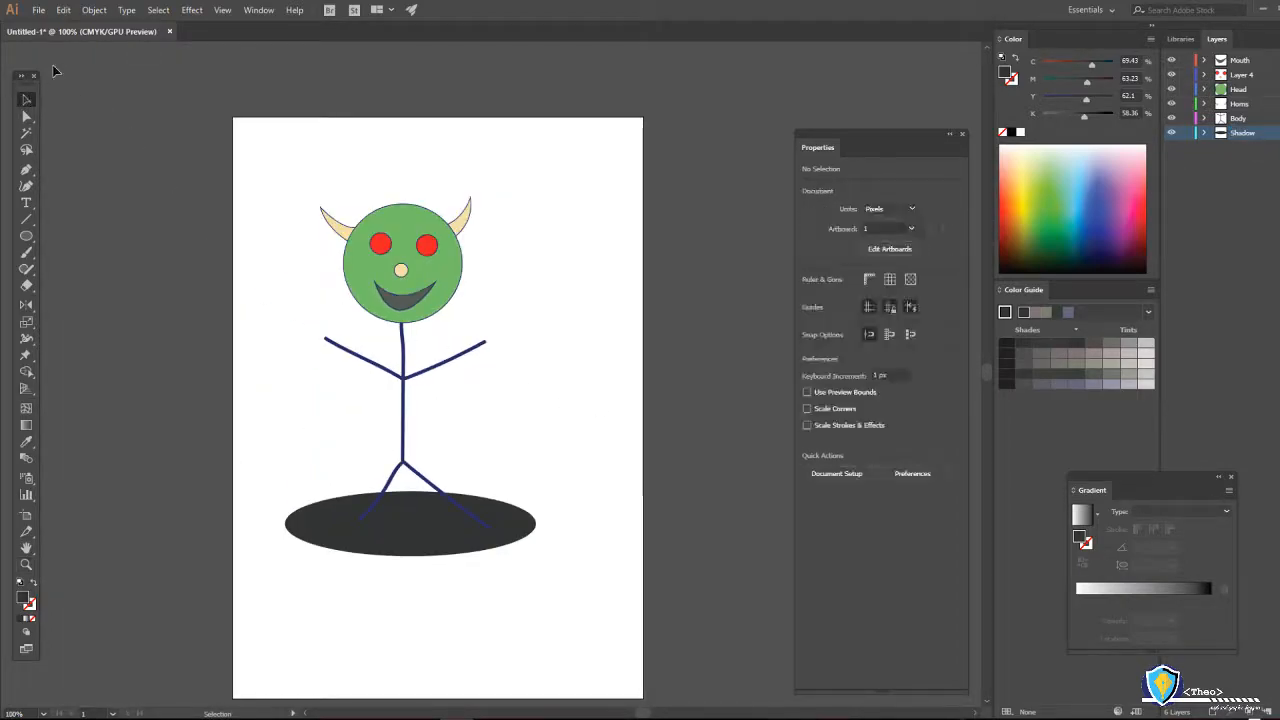
Save the drawing as the Illustrator file MonsterProject in Desktop > Tutorials > Illustration > basics, with the default Illustrator CC options.
{"action": "left_click", "coordinate": [38, 10]}
{"action": "left_click", "coordinate": [78, 137]}
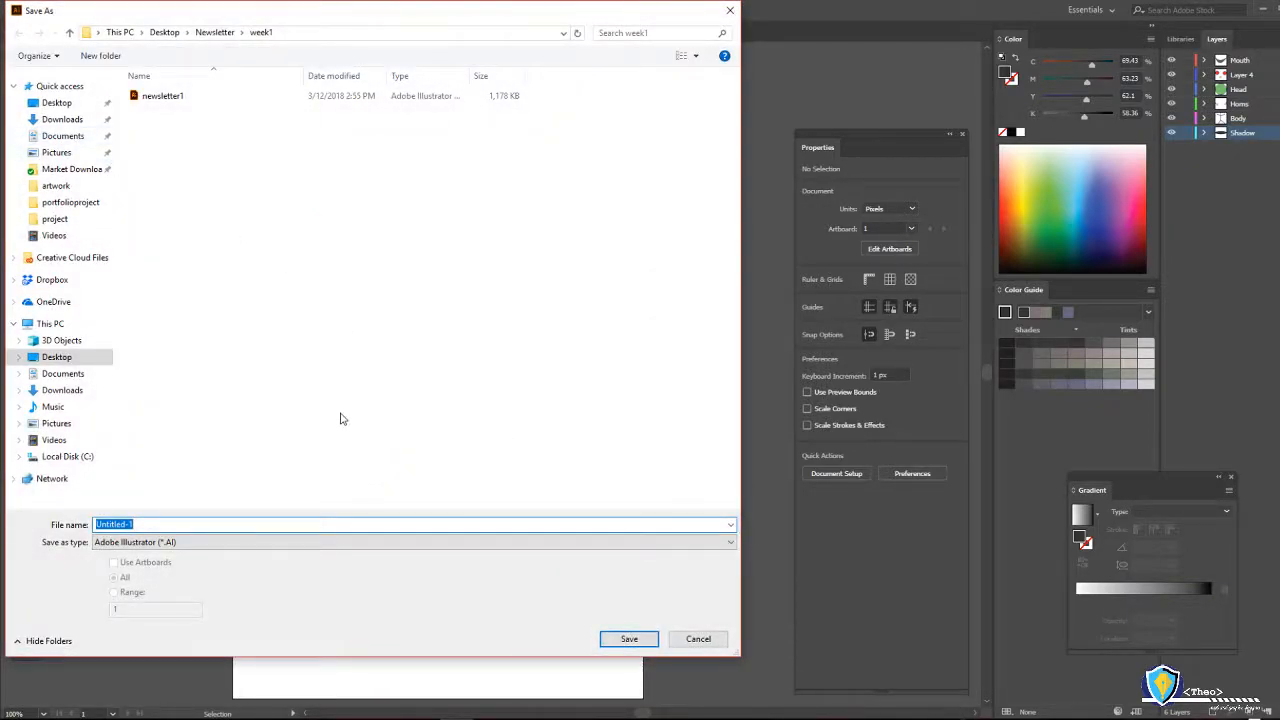
{"action": "type", "text": "MonsterProject"}
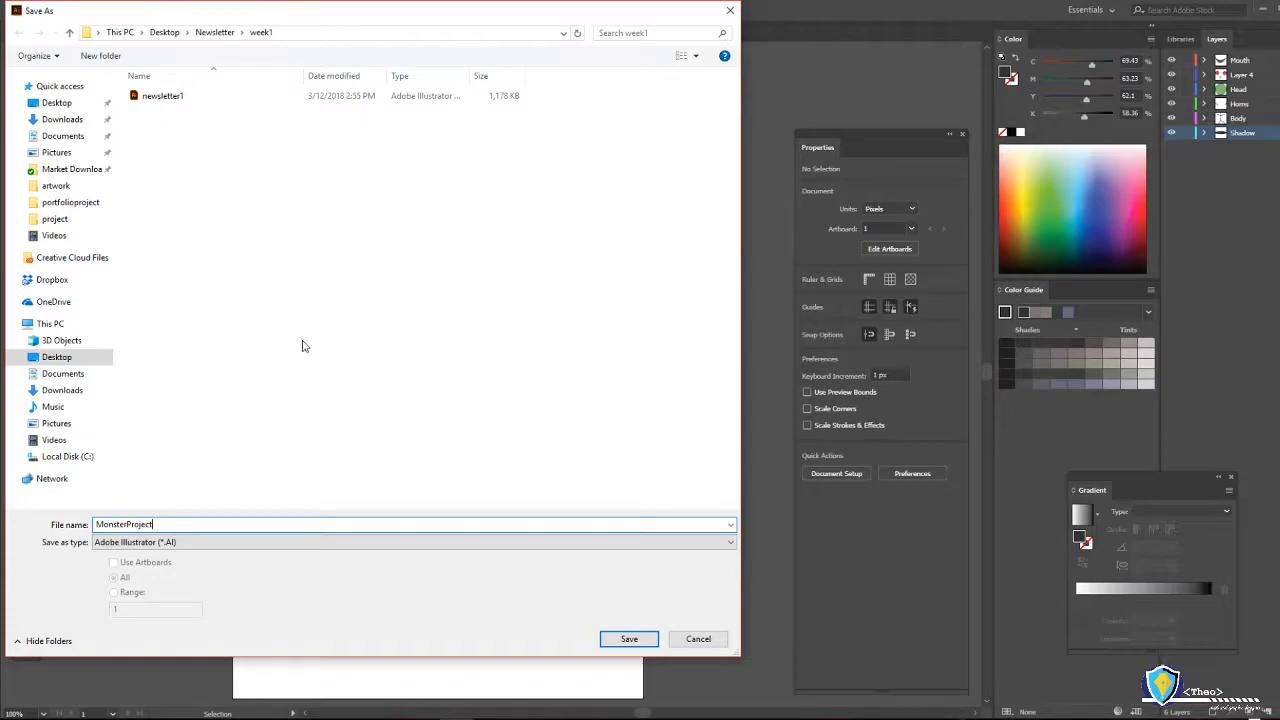
{"action": "left_click", "coordinate": [66, 104]}
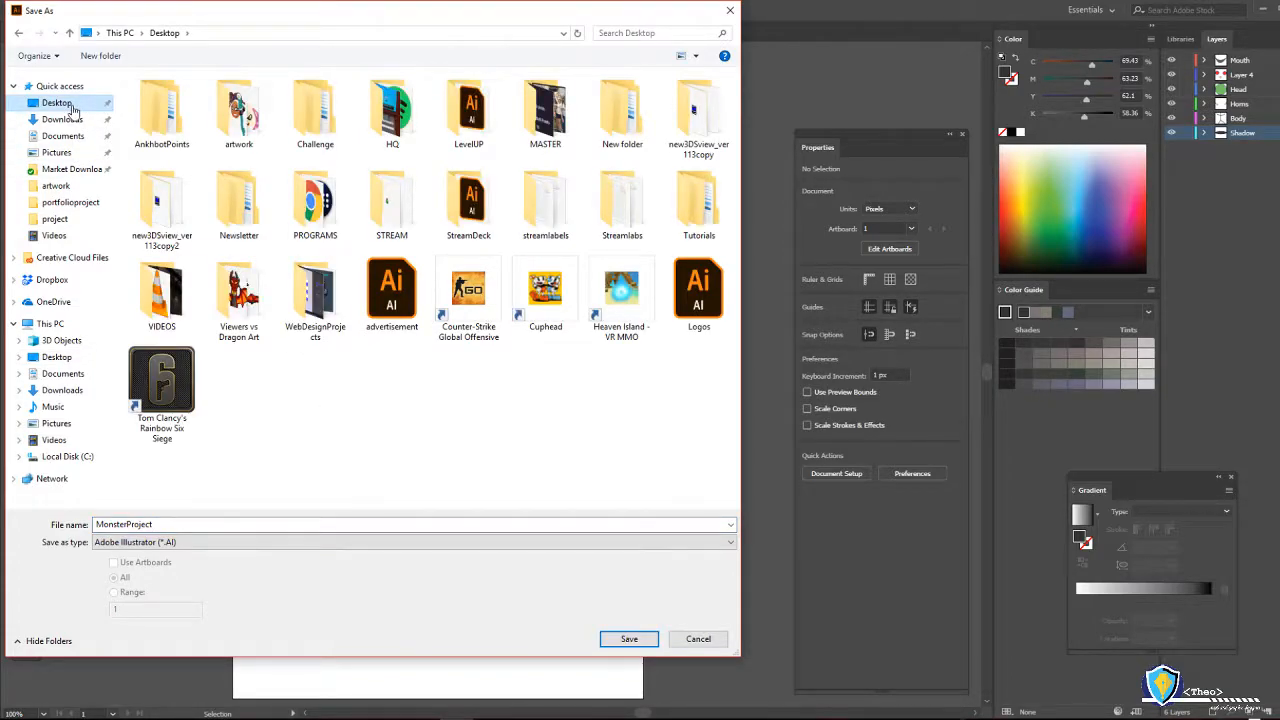
{"action": "left_click", "coordinate": [687, 215]}
{"action": "double_click", "coordinate": [687, 215]}
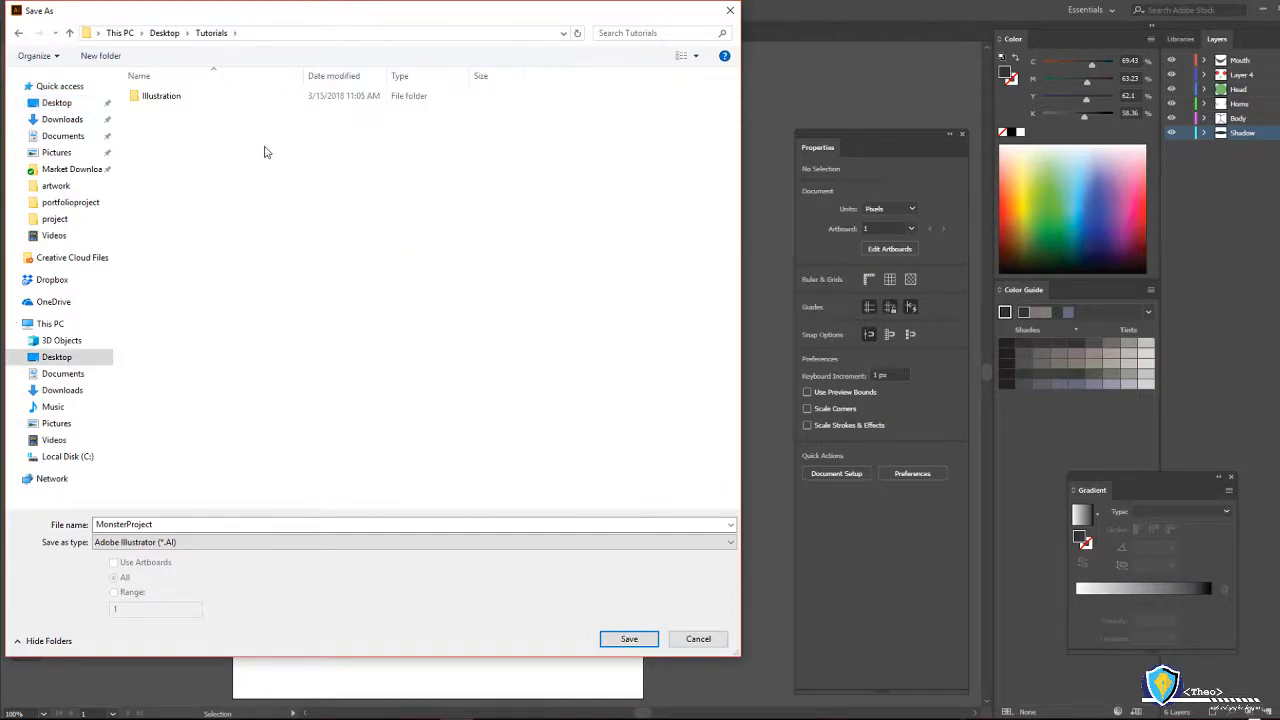
{"action": "left_click", "coordinate": [181, 101]}
{"action": "double_click", "coordinate": [181, 102]}
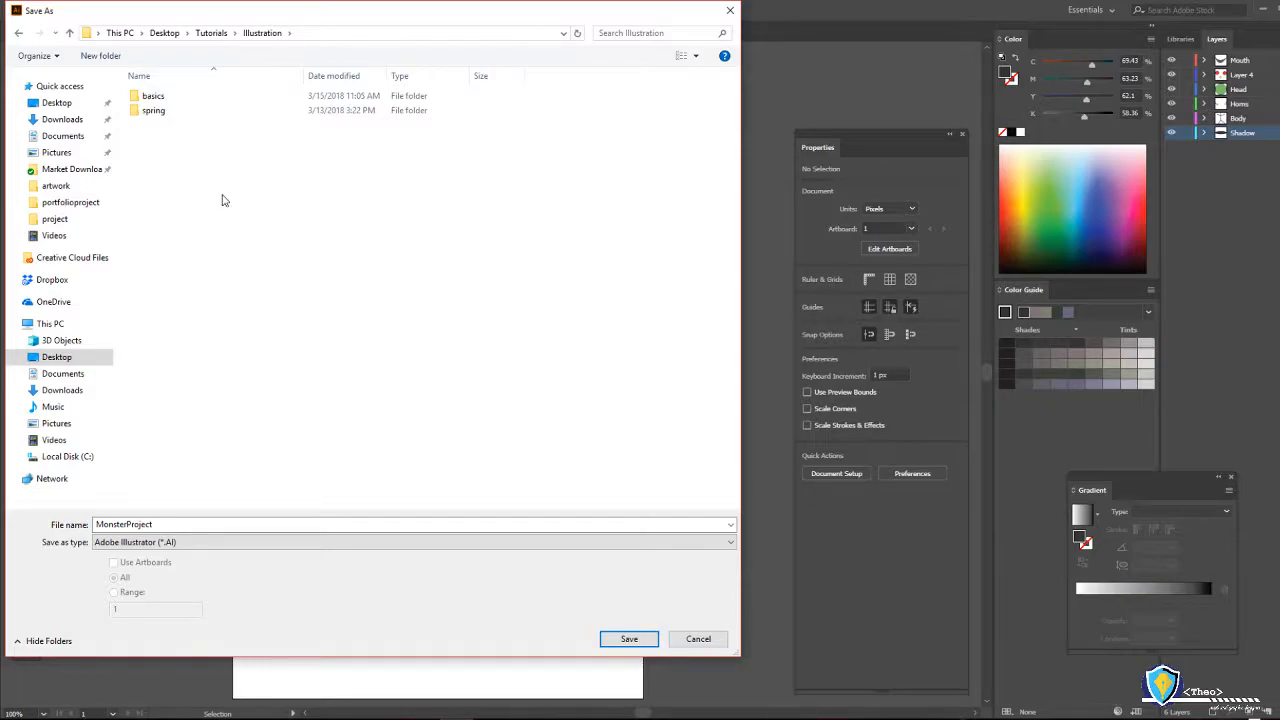
{"action": "left_click_drag", "start_coordinate": [224, 13], "coordinate": [360, 50]}
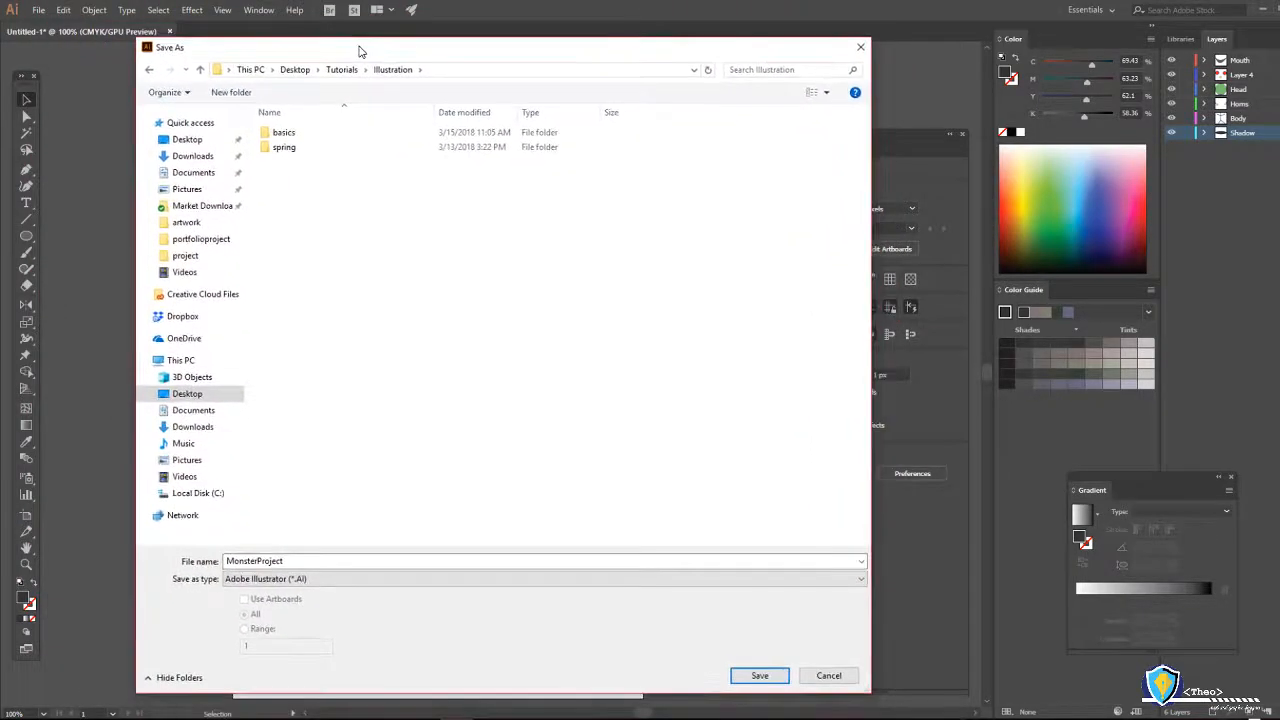
{"action": "double_click", "coordinate": [285, 132]}
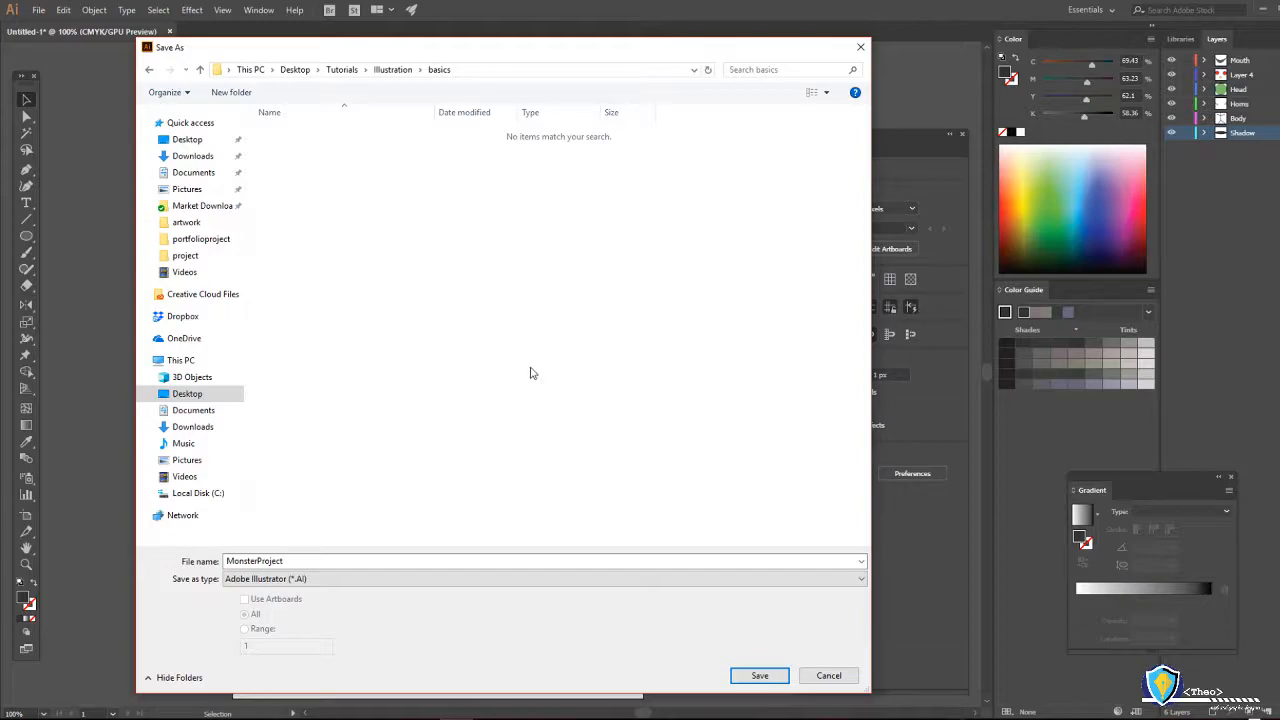
{"action": "left_click", "coordinate": [750, 672]}
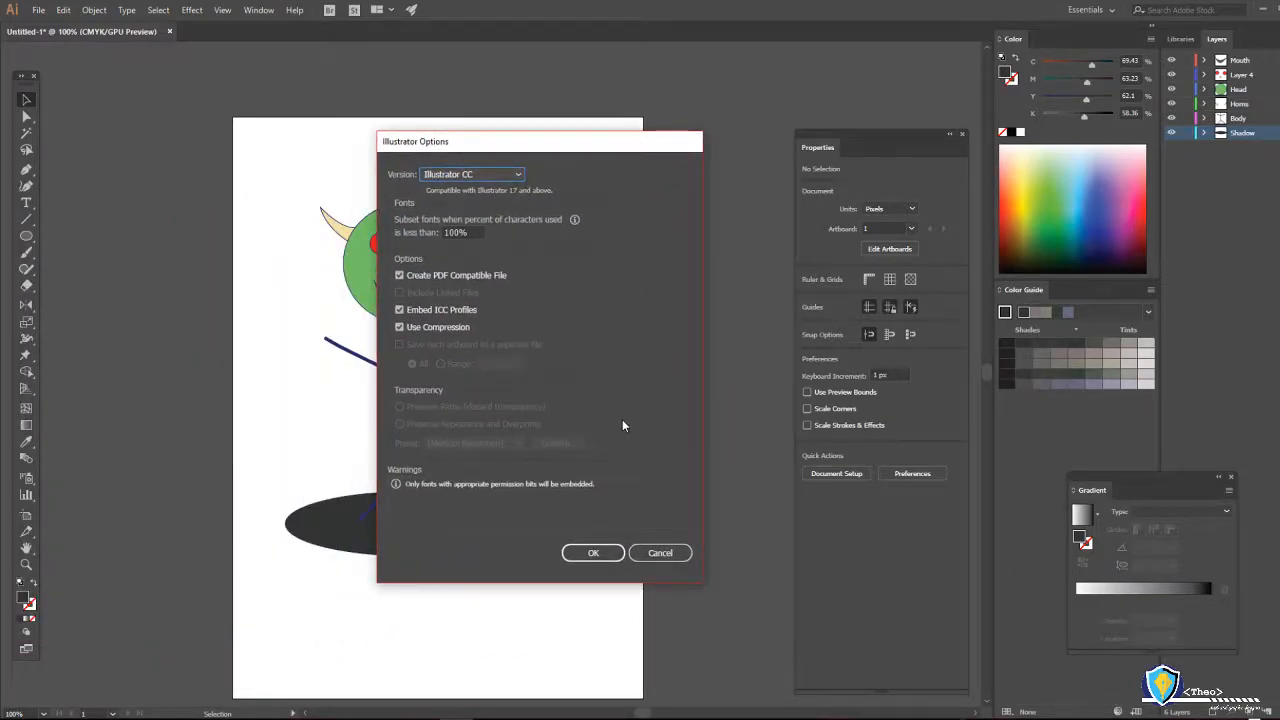
{"action": "left_click", "coordinate": [590, 560]}
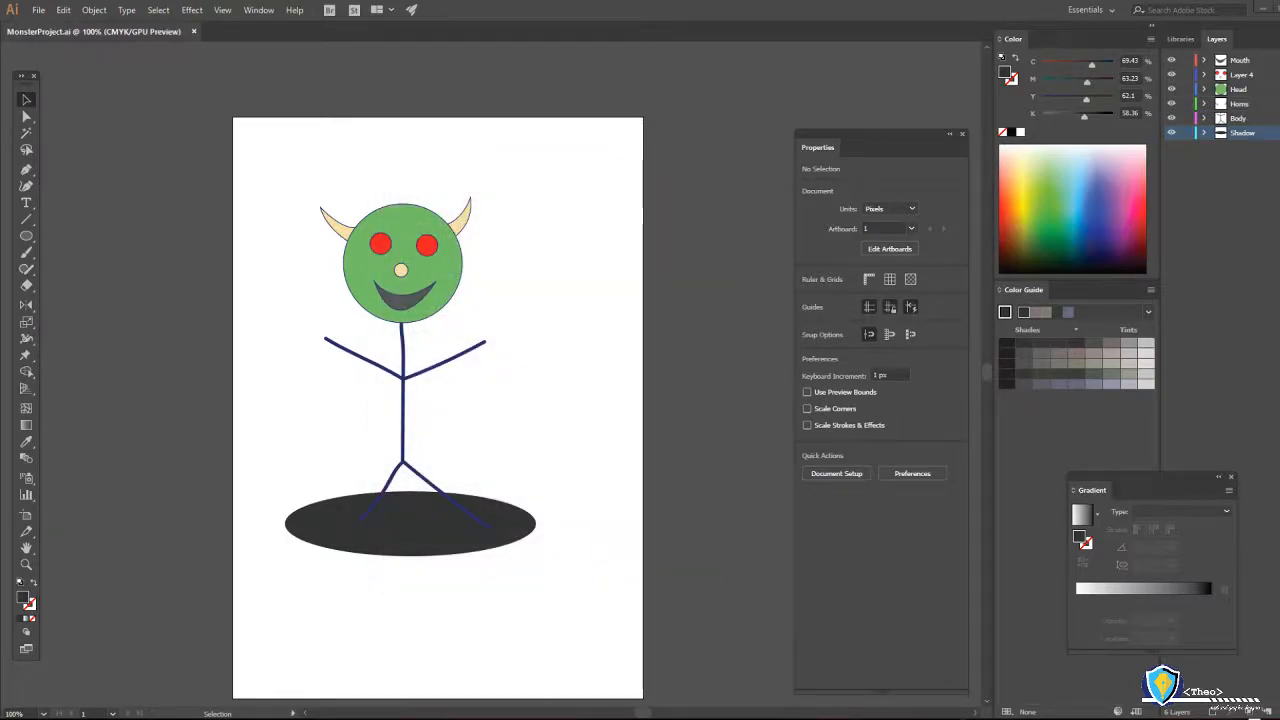
Check the basics folder in File Explorer for the saved MonsterProject file and close the folder window.
{"action": "left_click_drag", "start_coordinate": [0, 140], "coordinate": [585, 57]}
{"action": "double_click", "coordinate": [217, 188]}
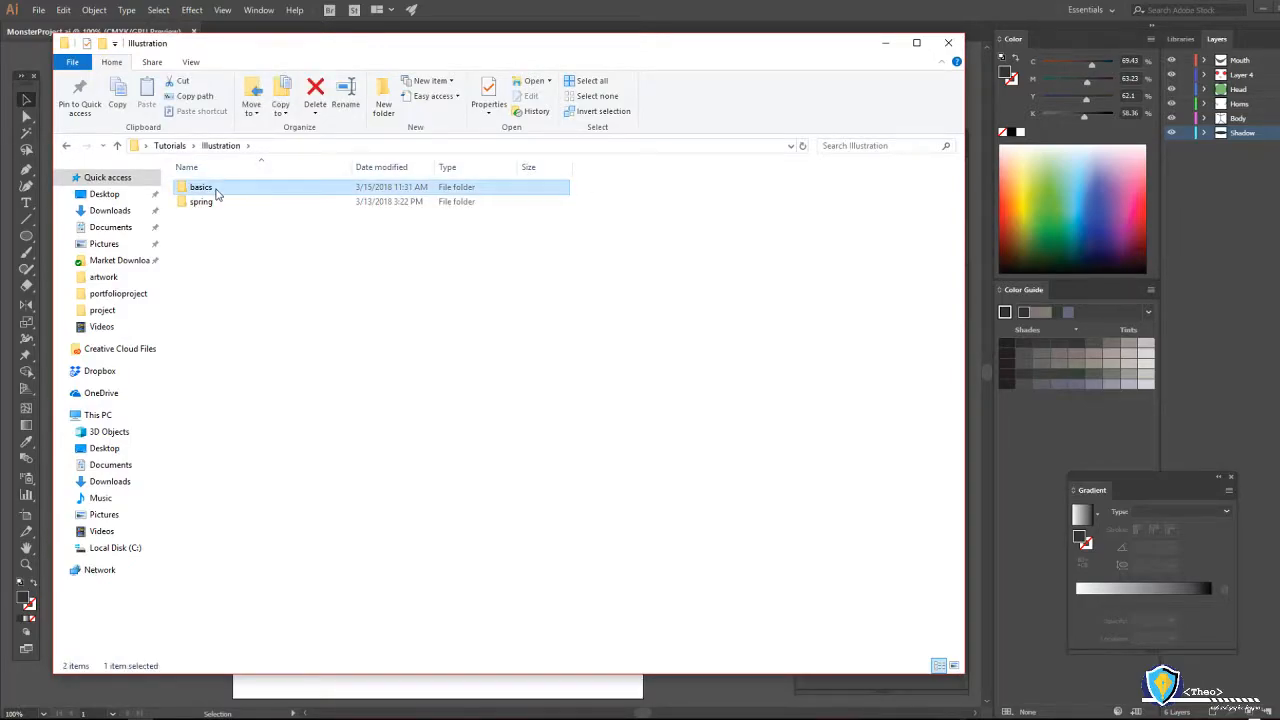
{"action": "double_click", "coordinate": [218, 188]}
{"action": "left_click", "coordinate": [222, 187]}
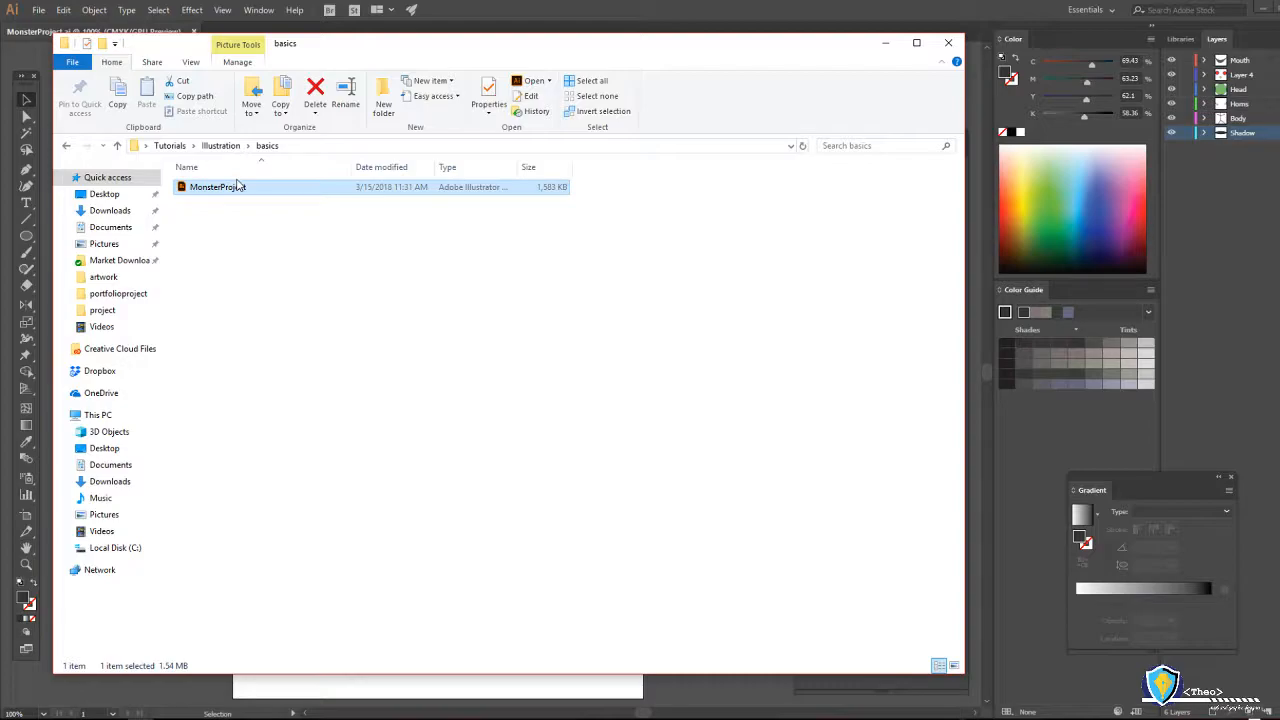
{"action": "left_click", "coordinate": [333, 296]}
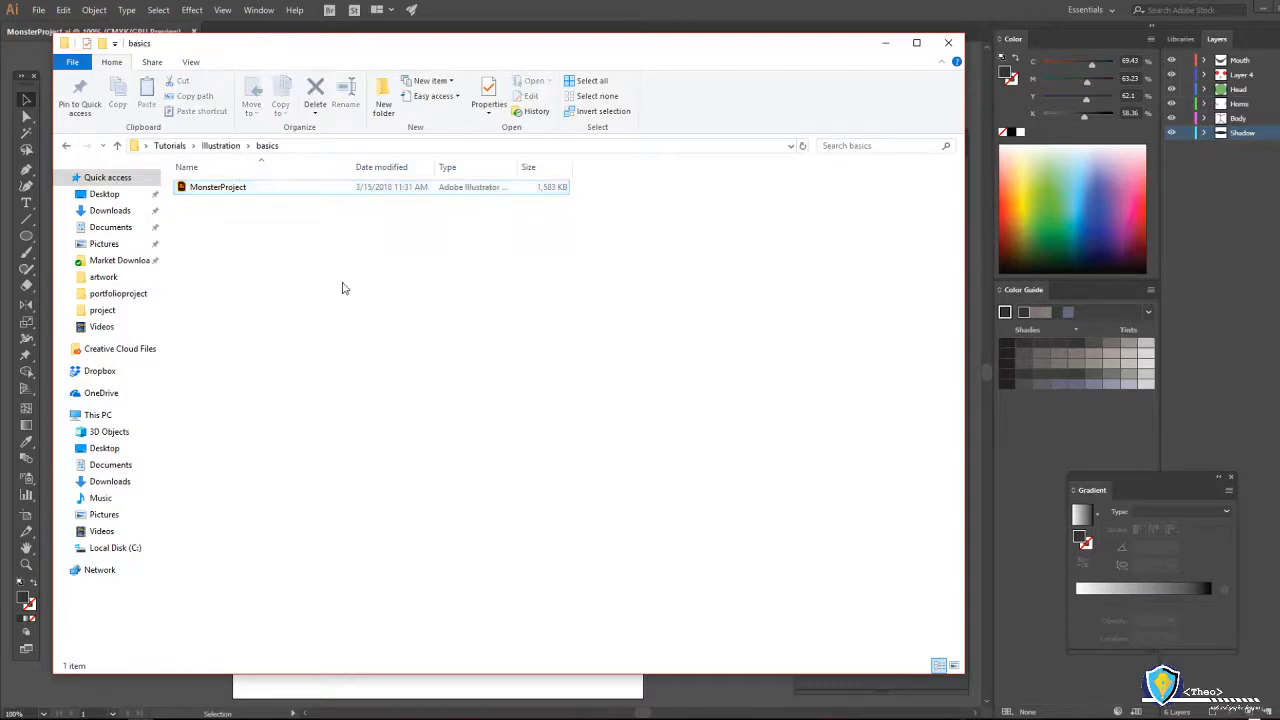
{"action": "left_click", "coordinate": [946, 41]}
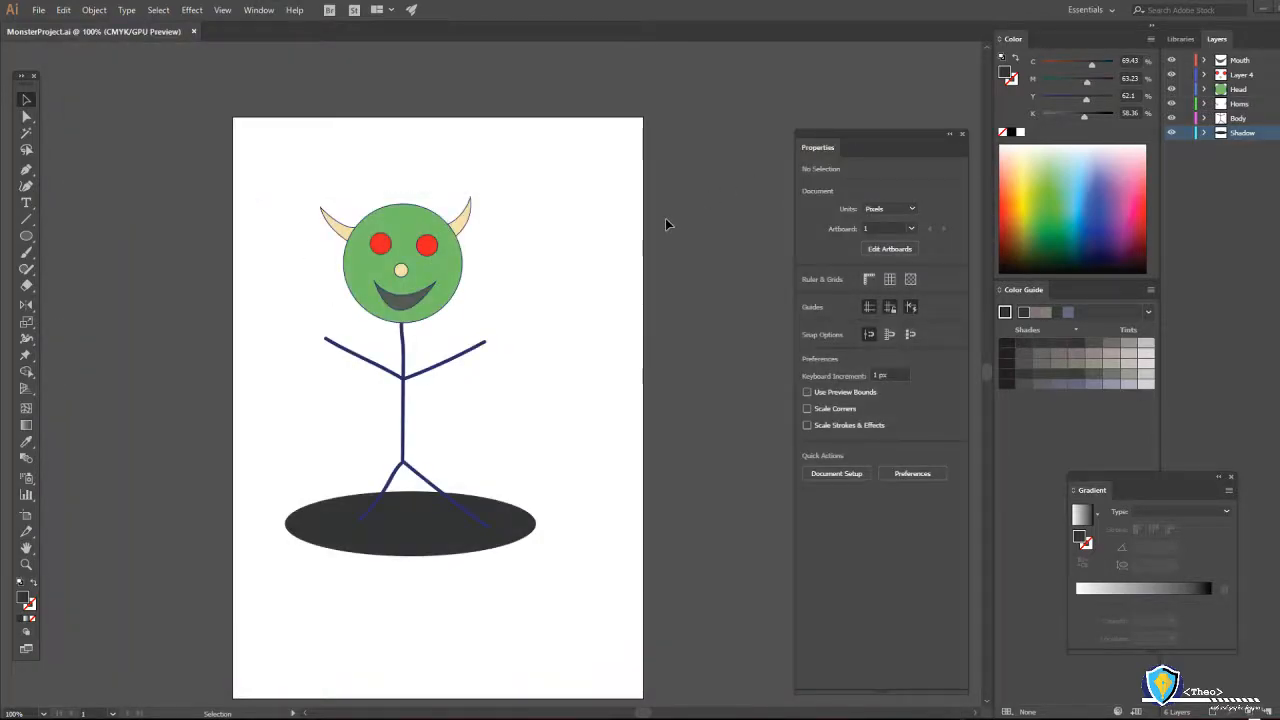